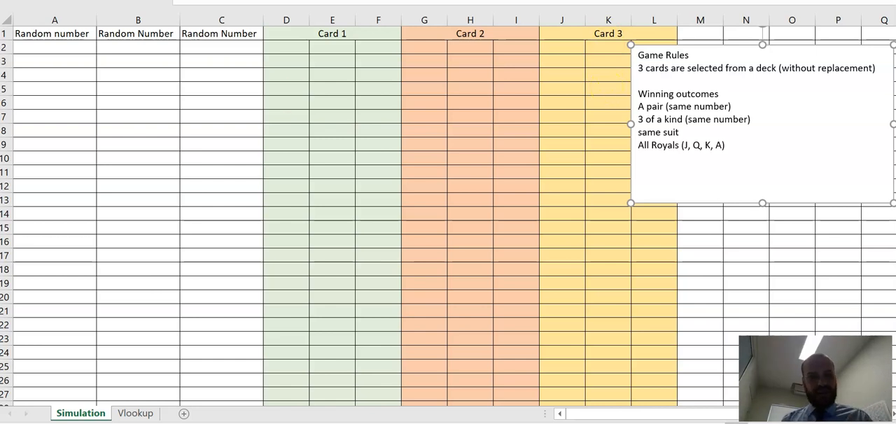
Step: Examine the Number and Rank columns of the card table on the Vlookup sheet, from the first card to number 52
left_click(133, 414)
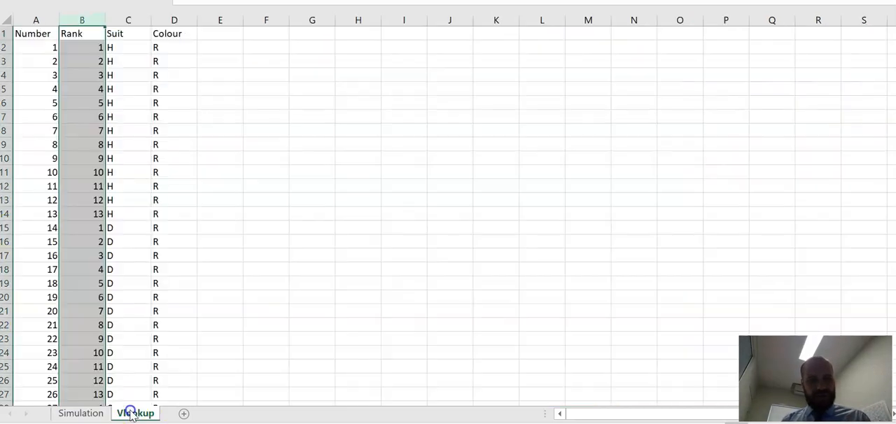
left_click(280, 282)
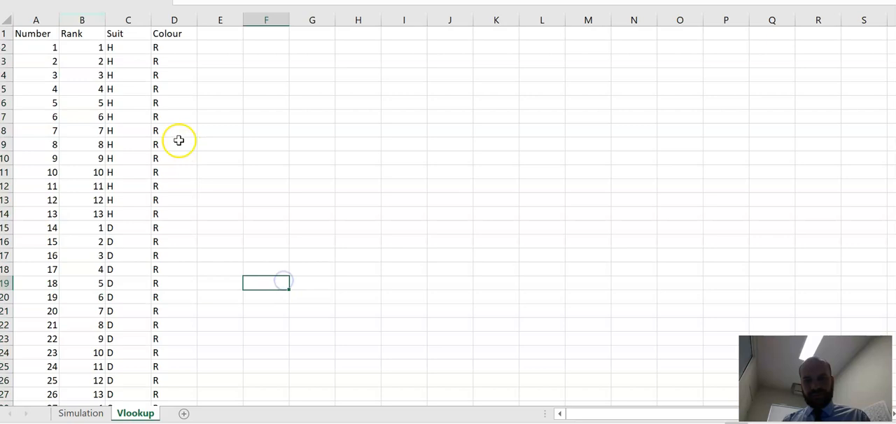
left_click(43, 47)
left_click_drag(35, 44, 36, 392)
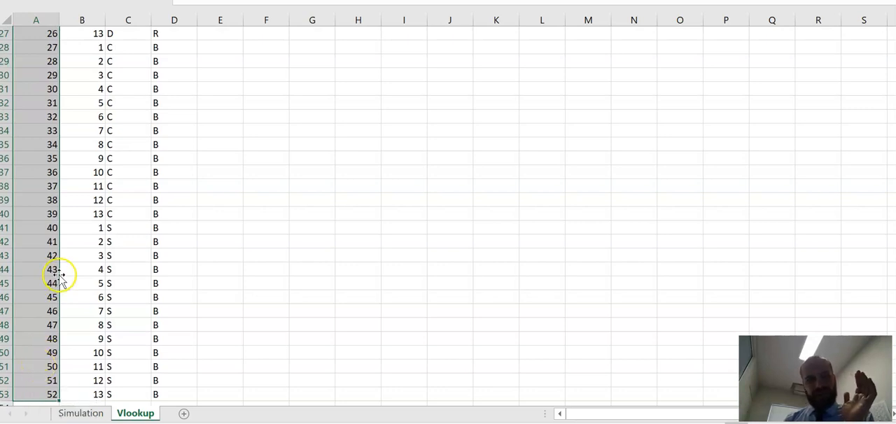
scroll(60, 273, "up", 9)
left_click(80, 48)
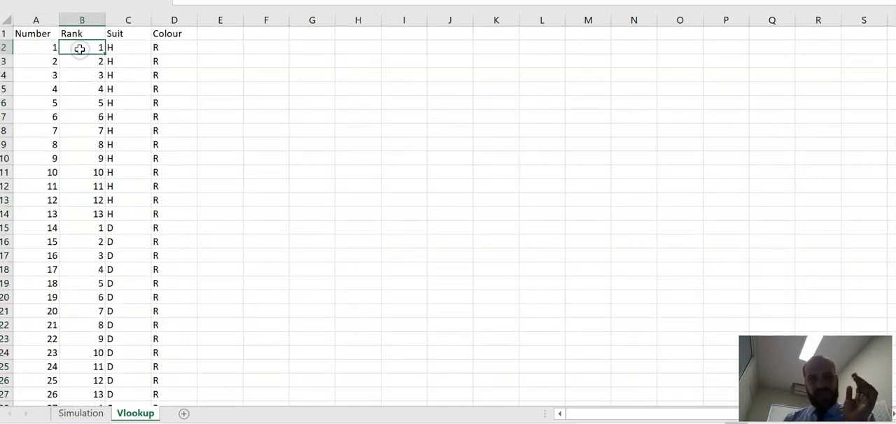
key("Down")
key("Down")
key("Down")
key("Down")
key("Down")
key("Down")
key("Down")
key("Down")
key("Down")
key("Down")
key("Down")
key("Down")
key("Up")
key("Up")
key("Up")
key("Down")
key("Up")
key("Down")
key("Down")
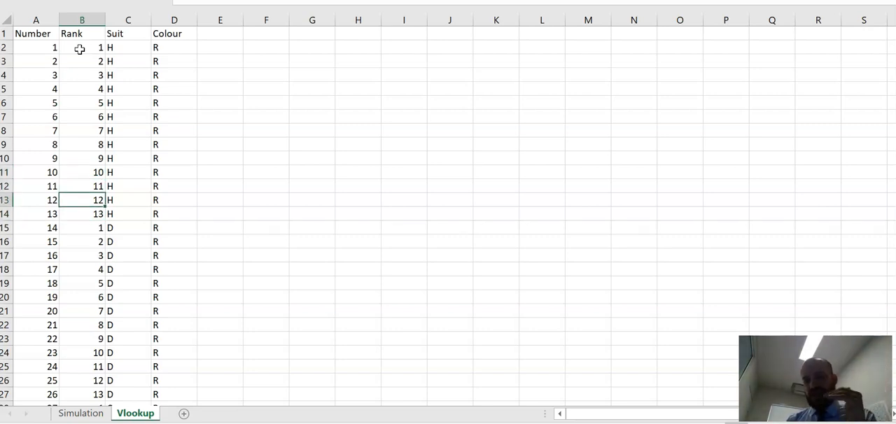
key("Down")
Step: Examine how the Suit and Colour columns of the lookup table are assigned to the numbered cards
key("Right")
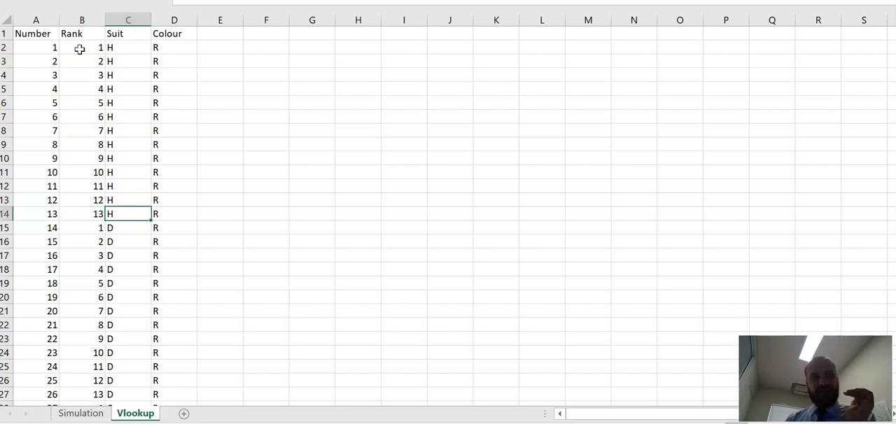
left_click_drag(110, 46, 134, 374)
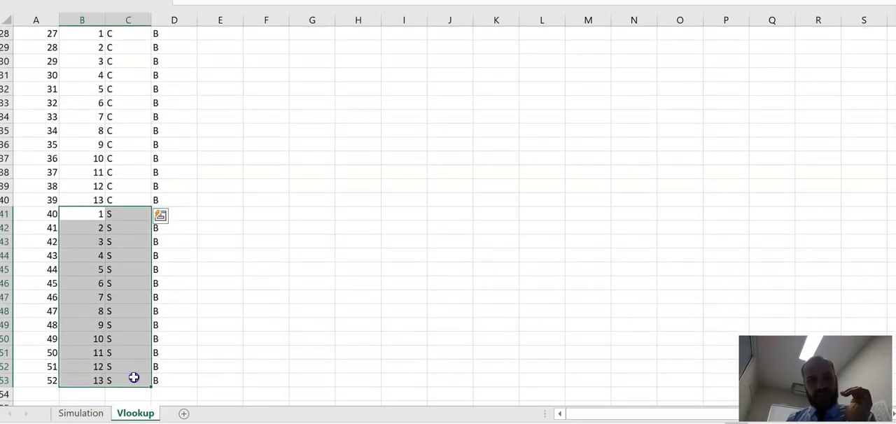
scroll(114, 310, "up", 9)
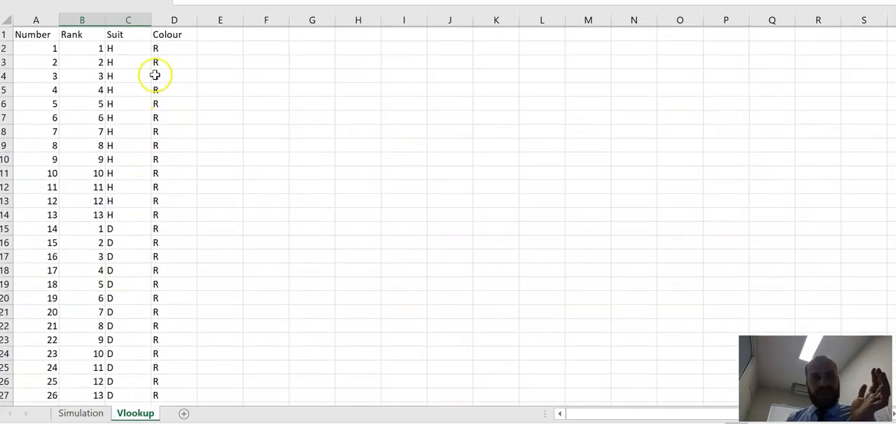
left_click_drag(175, 46, 178, 380)
scroll(172, 334, "down", 2)
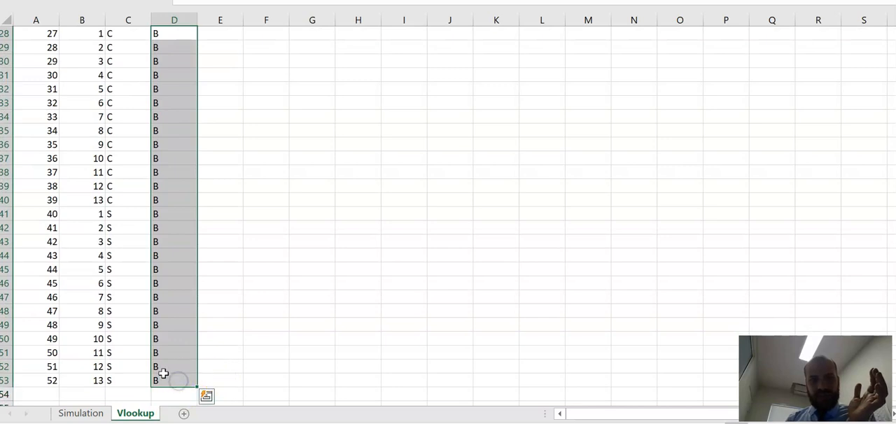
left_click(43, 328)
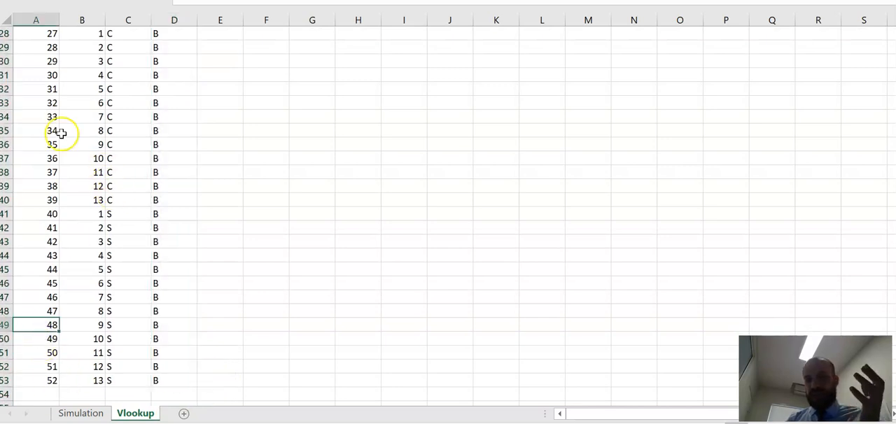
left_click(37, 116)
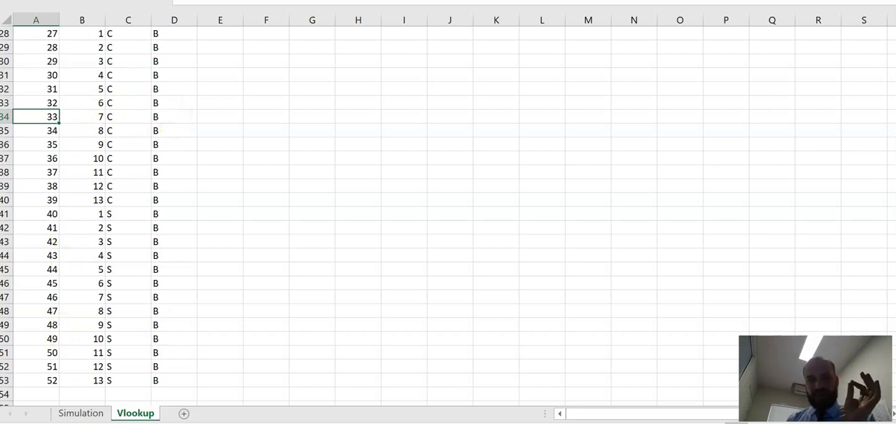
Step: Enter =randbetween(1,52) in A2 of the Simulation sheet and copy it across to C2
left_click(70, 418)
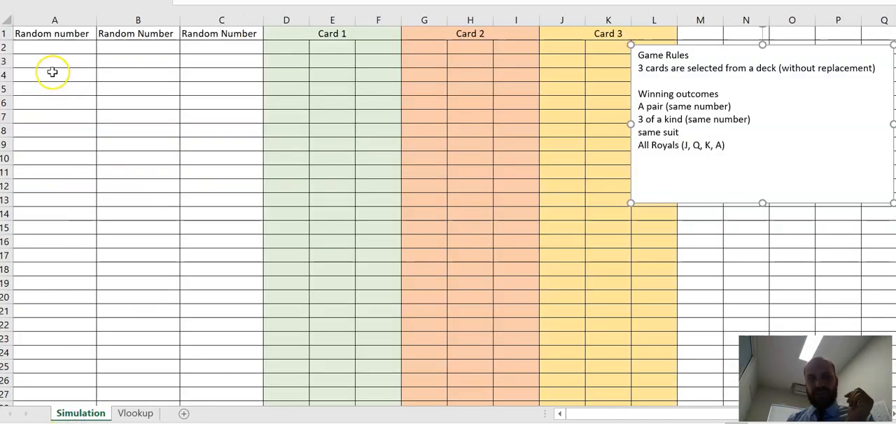
left_click(47, 47)
type("=randbetween(1,52")
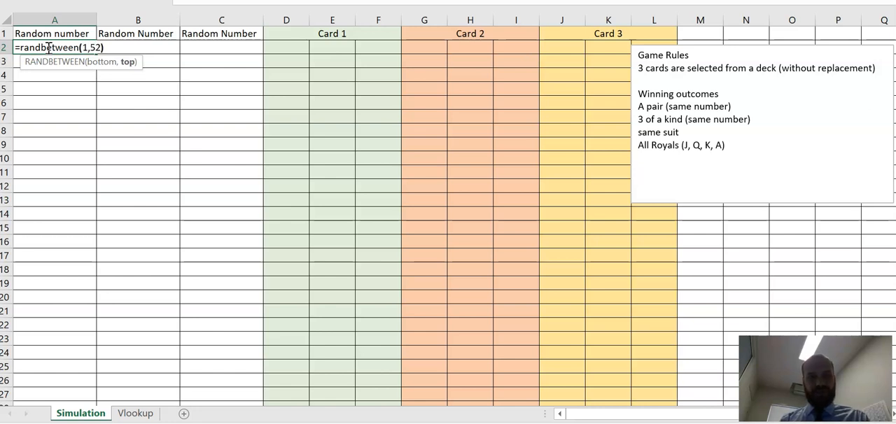
key("Return")
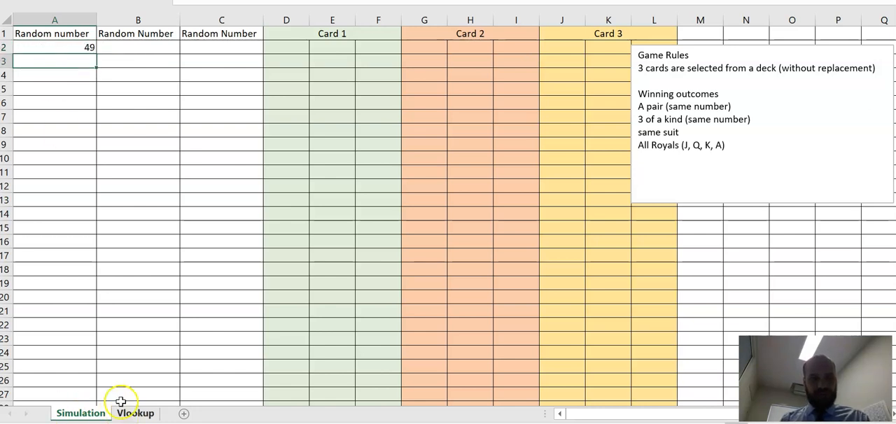
left_click(68, 48)
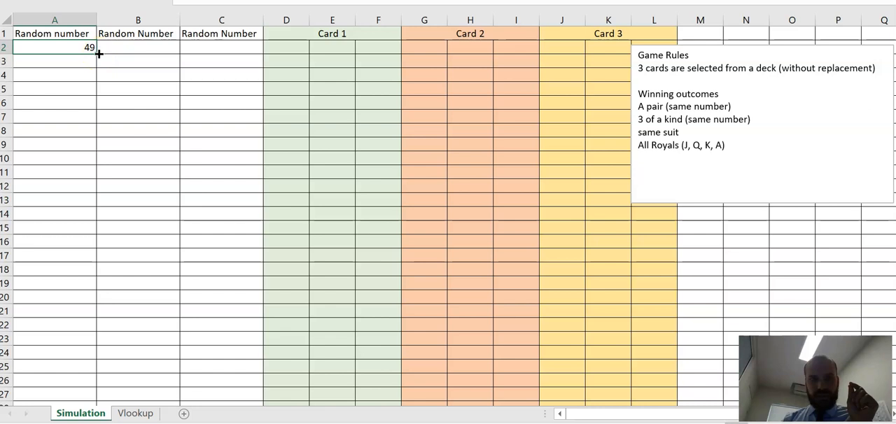
left_click_drag(96, 51, 266, 63)
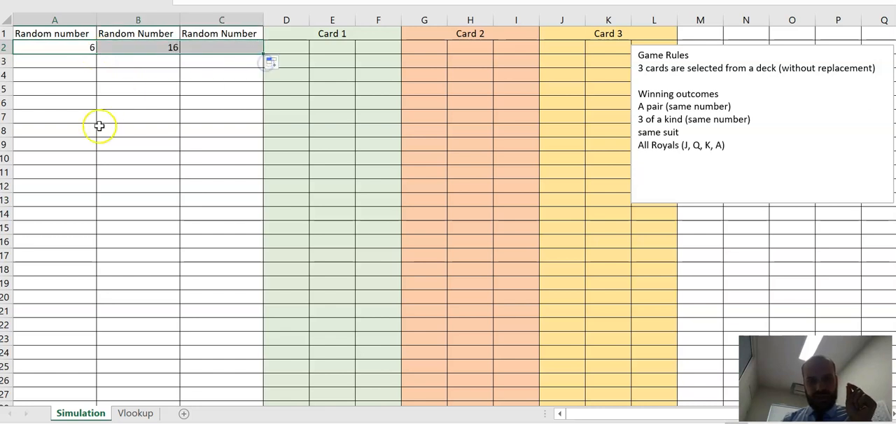
Step: Compare the three random numbers in row 2 of the Simulation sheet with their matching cards on the Vlookup sheet
left_click(83, 47)
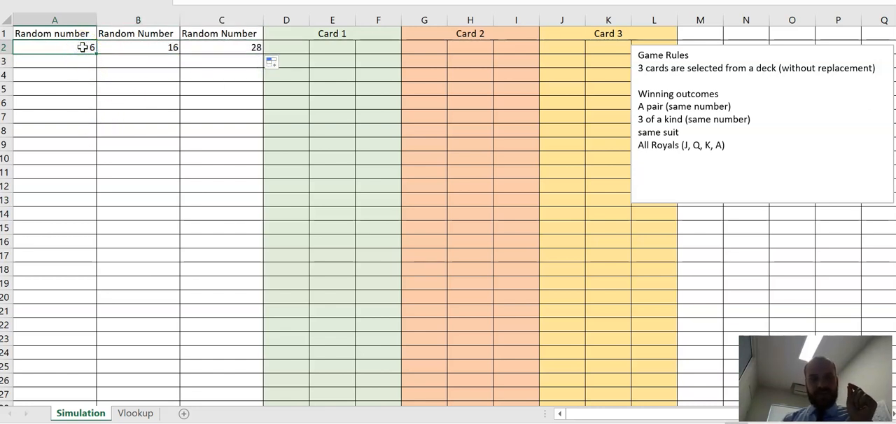
key("Right")
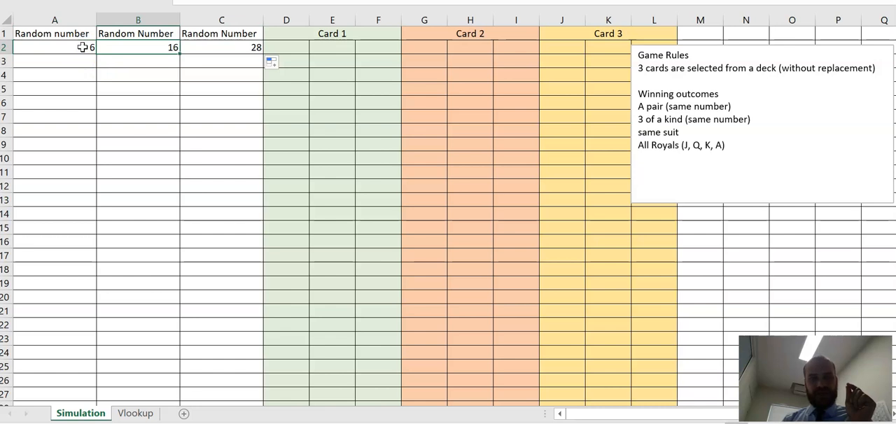
key("Right")
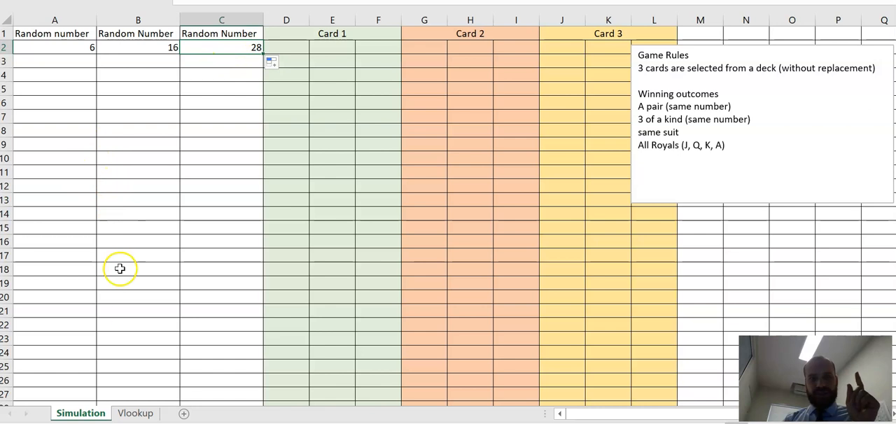
left_click(133, 414)
scroll(72, 82, "up", 9)
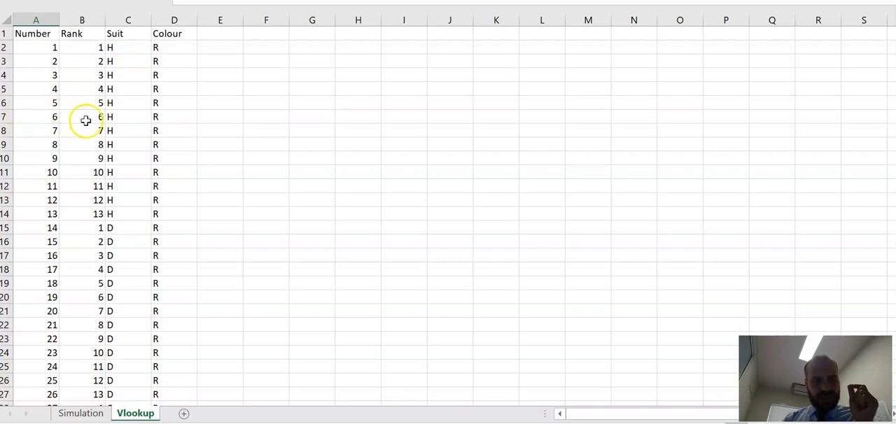
left_click(97, 416)
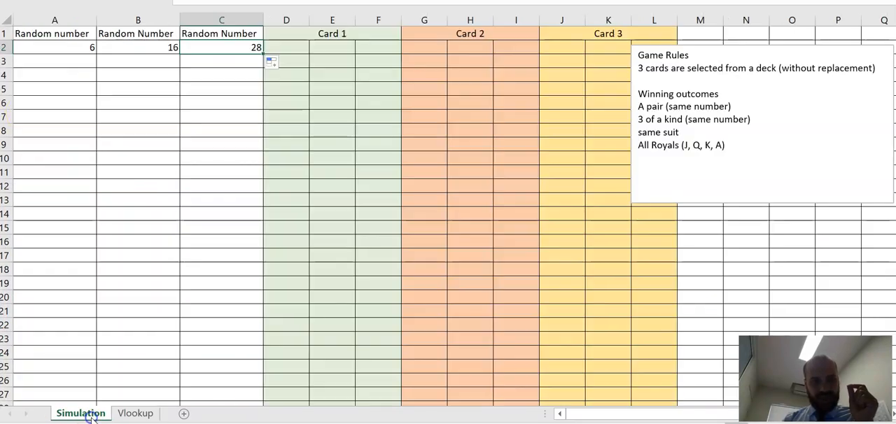
left_click(131, 414)
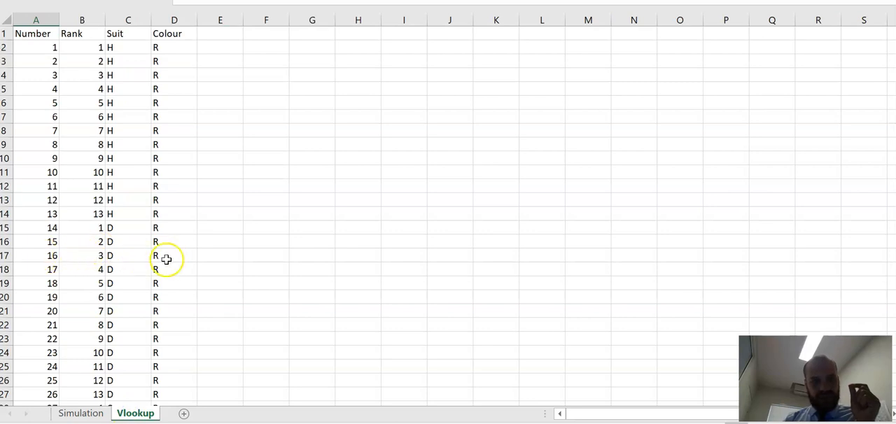
left_click(75, 414)
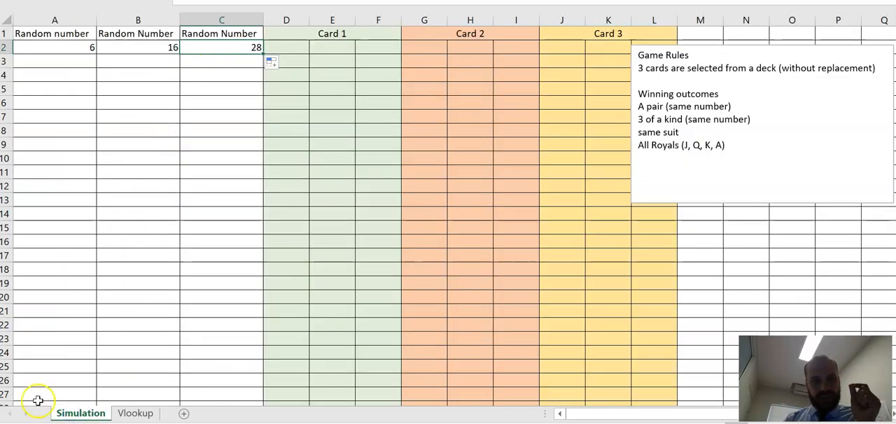
left_click(140, 414)
key("Down")
key("Down")
key("Down")
key("Down")
key("Down")
key("Down")
key("Down")
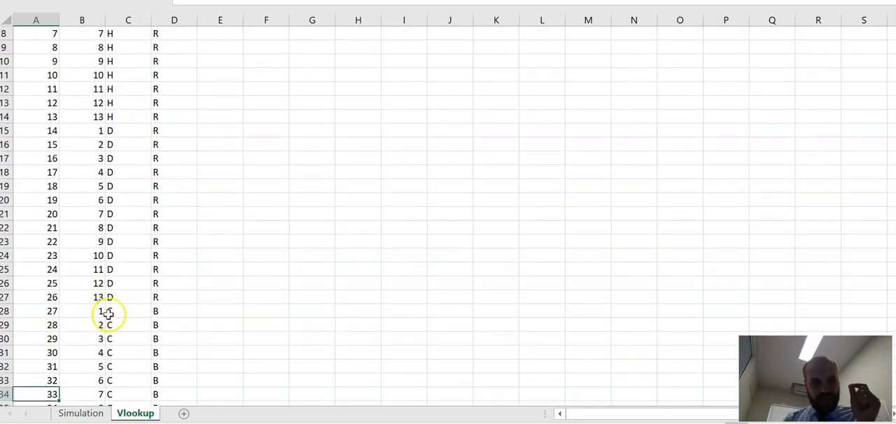
left_click(81, 413)
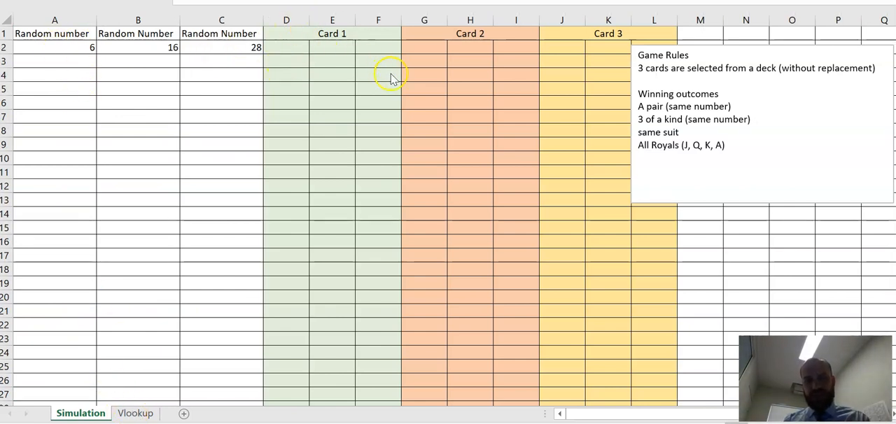
Step: Begin a VLOOKUP formula in D2 under Card 1 with A2 as the lookup value
left_click(259, 47)
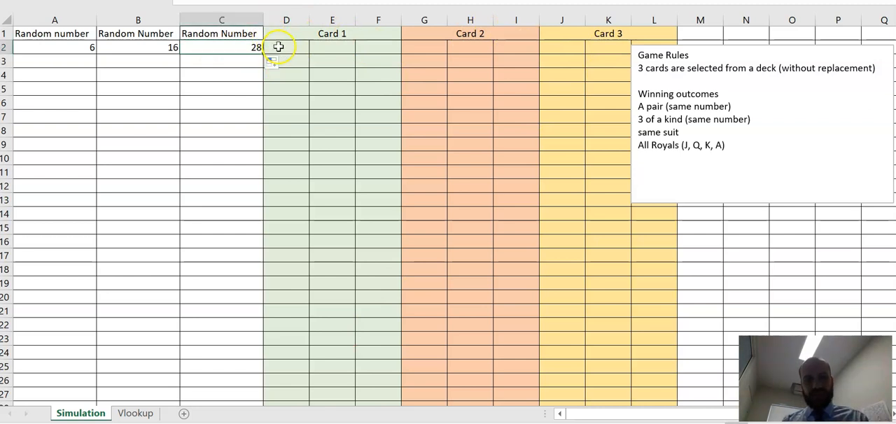
left_click(286, 47)
type("=")
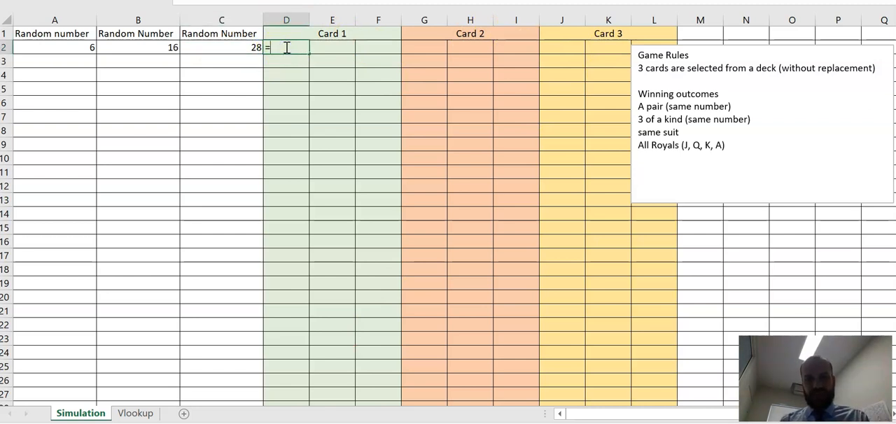
type("vlookup(")
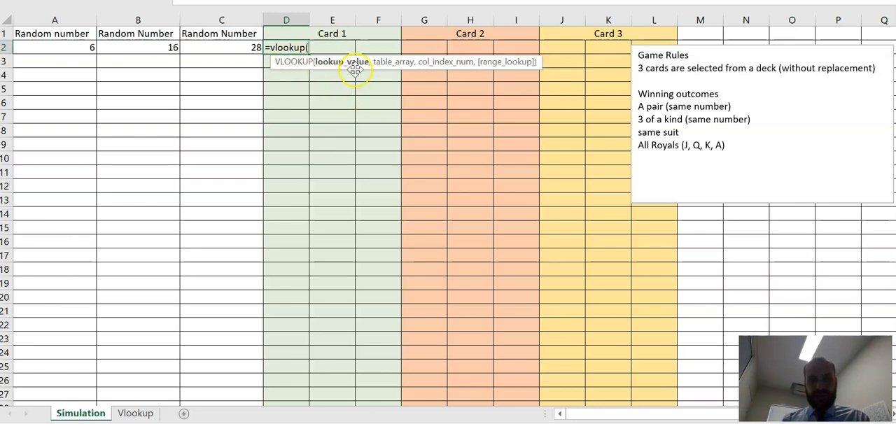
left_click(70, 47)
type(",")
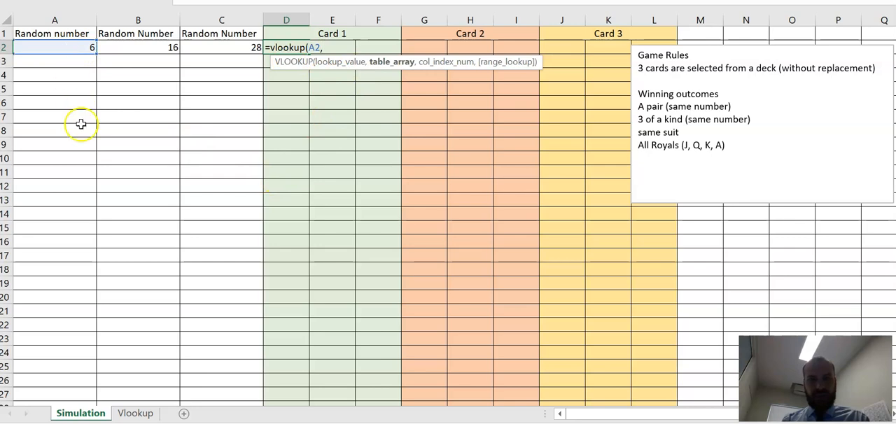
Step: Complete the VLOOKUP with the Vlookup sheet's range A2:D53 as an absolute table array and 0 for an exact match
left_click(127, 413)
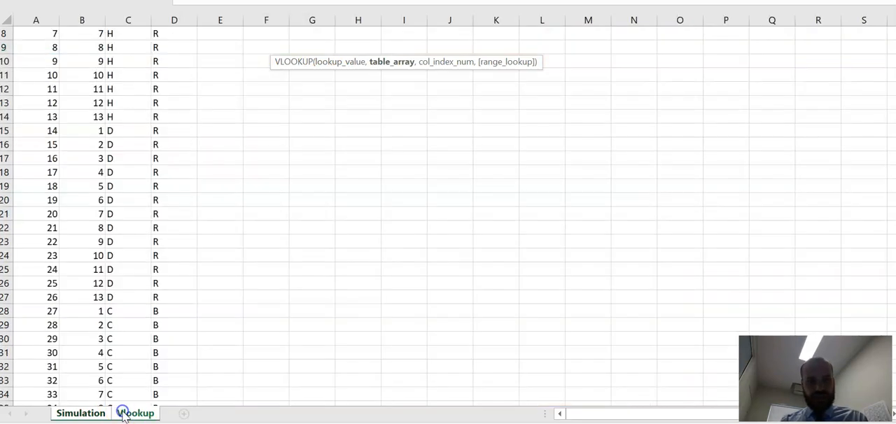
scroll(52, 86, "up", 3)
left_click_drag(32, 42, 174, 381)
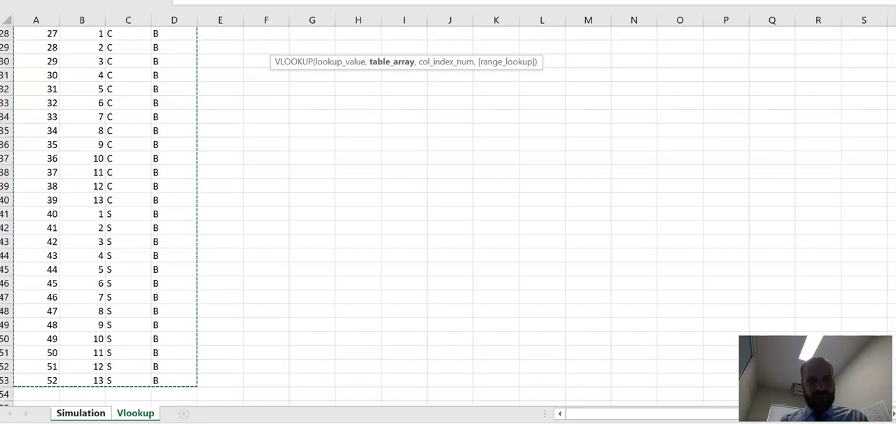
key("F4")
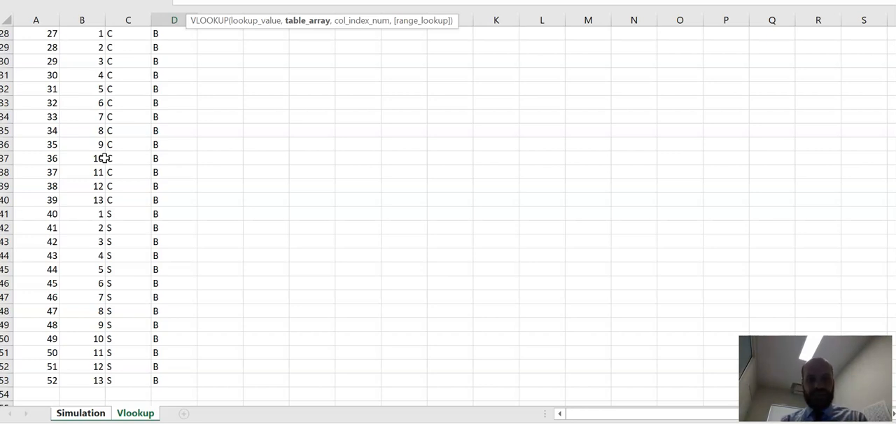
type(",")
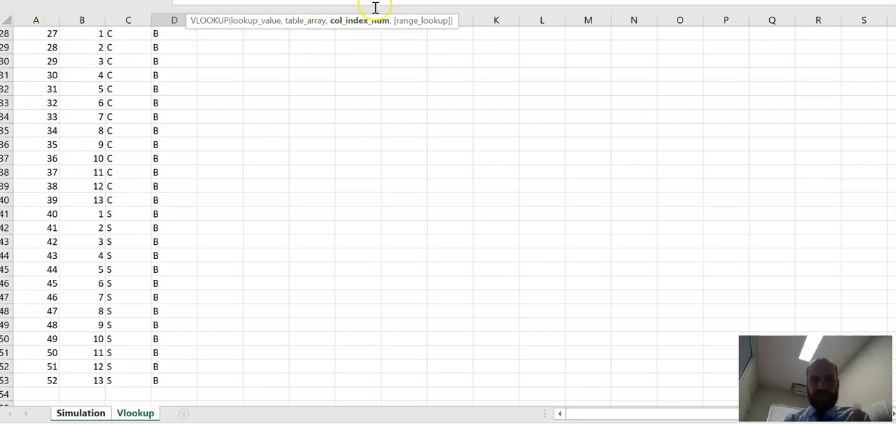
type(",")
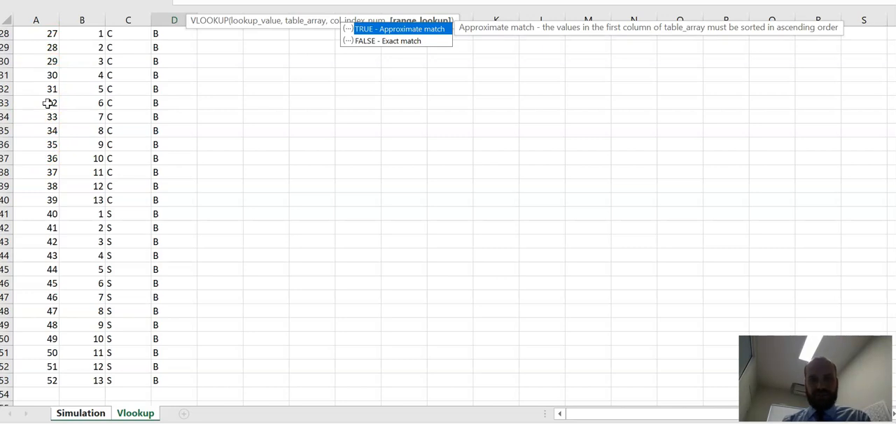
type("0)")
key("Return")
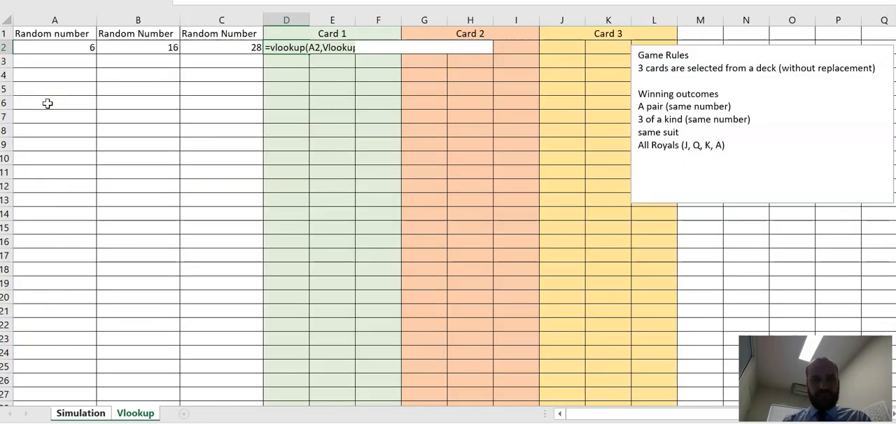
Step: Check the D2 result on the Simulation sheet against the matching card for A2's number on the Vlookup sheet
left_click(283, 46)
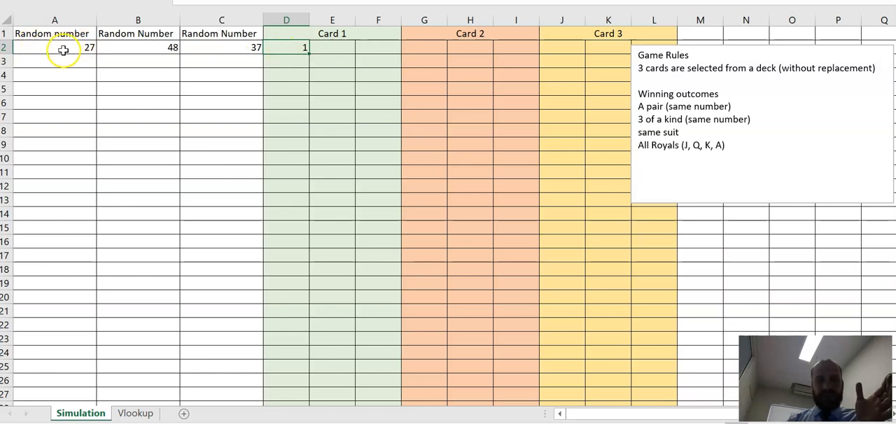
left_click(126, 412)
scroll(46, 248, "up", 3)
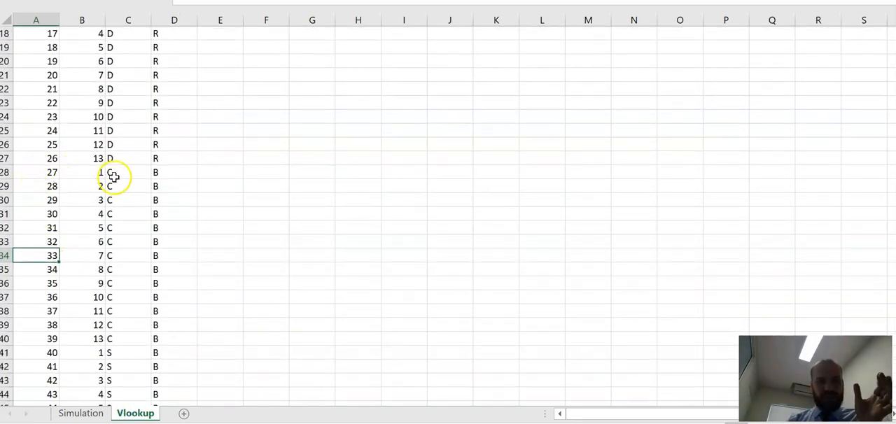
left_click(81, 412)
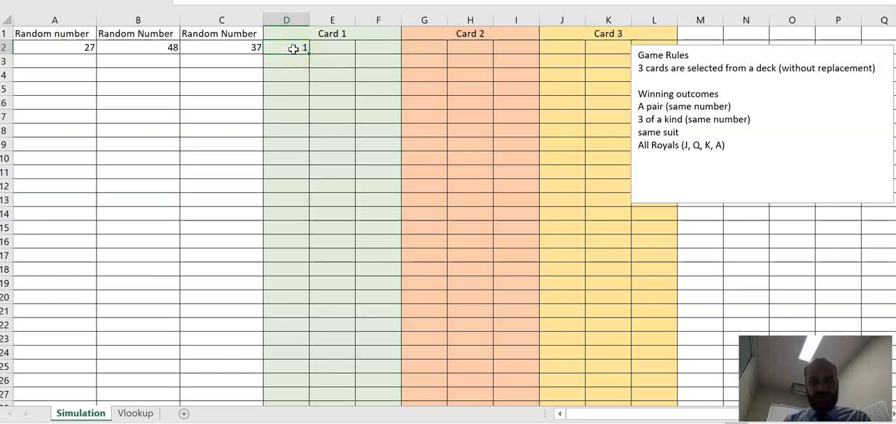
Step: Copy the VLOOKUP formula from D2 into E2 under Card 1
left_click(342, 46)
left_click(291, 51)
left_click(343, 53)
left_click(294, 55)
key("ctrl+c")
left_click(332, 46)
key("ctrl+v")
left_click(325, 48)
left_click(300, 47)
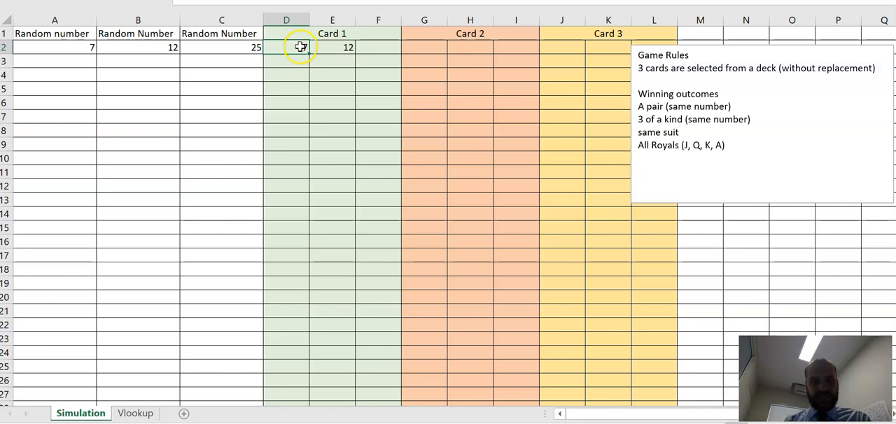
Step: Edit the VLOOKUP in E2 to use A2 as the lookup value and 3 as the column index
left_click(320, 47)
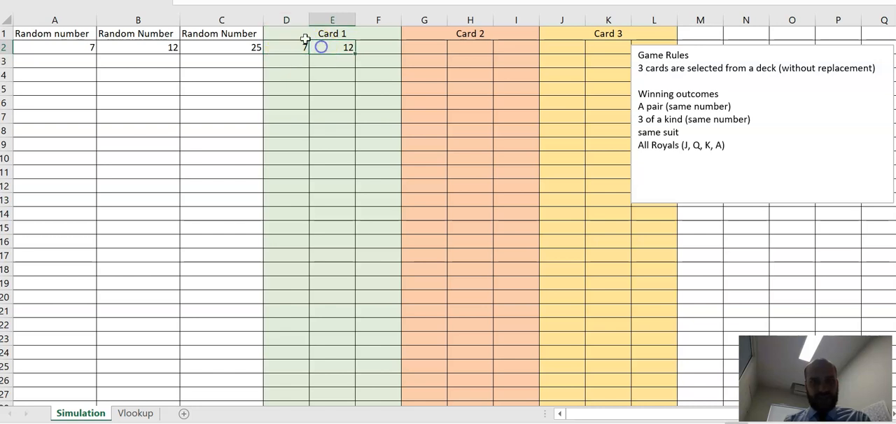
left_click(238, 2)
key("BackSpace")
type("A2,")
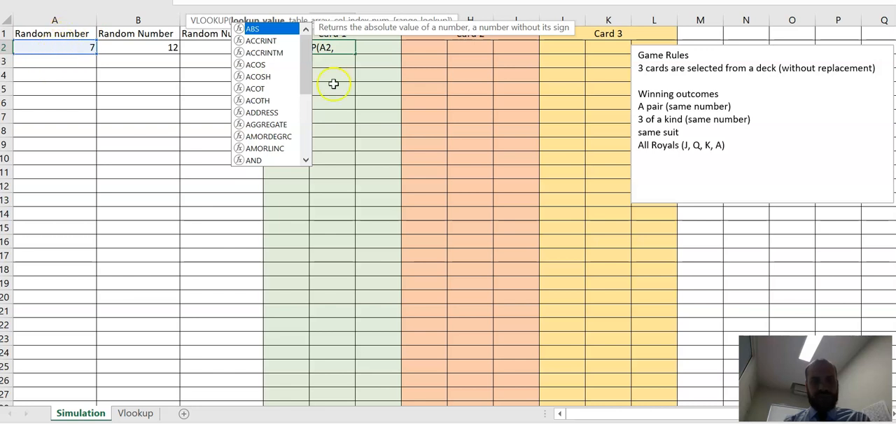
double_click(346, 48)
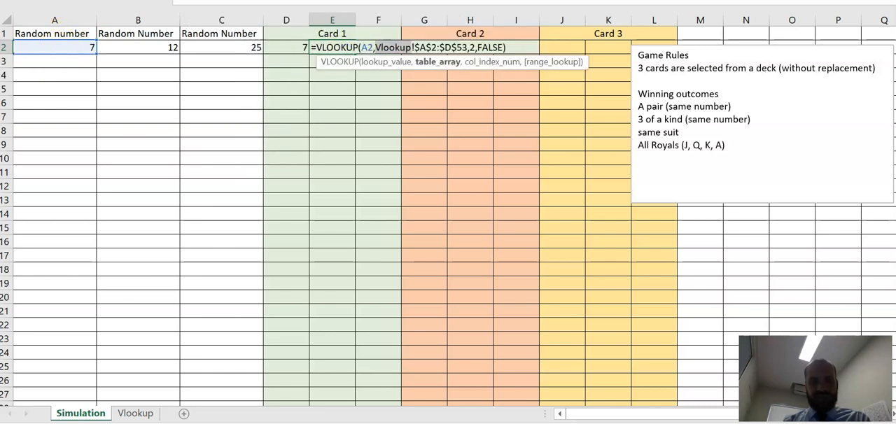
left_click(337, 2)
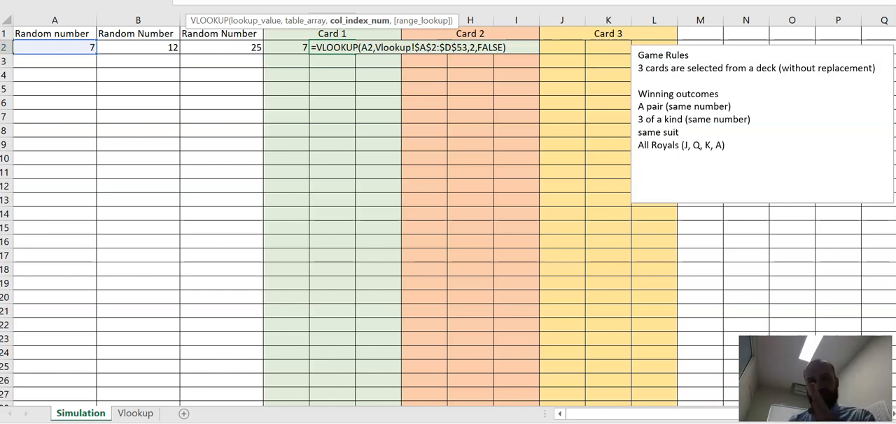
key("BackSpace")
type("3")
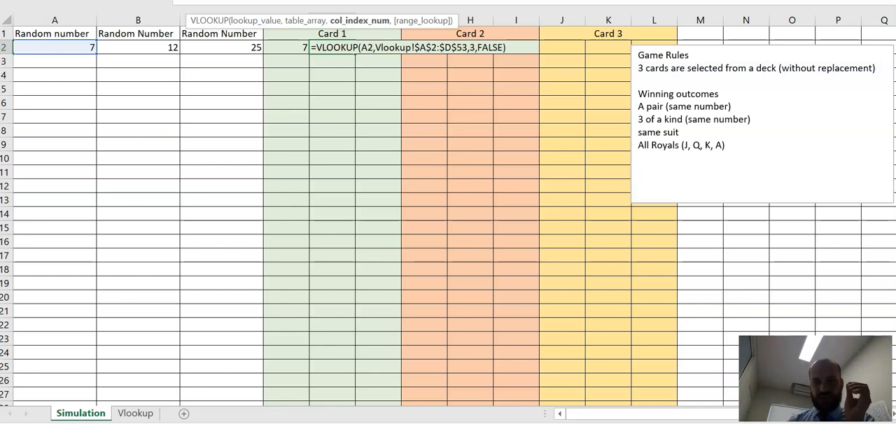
key("Return")
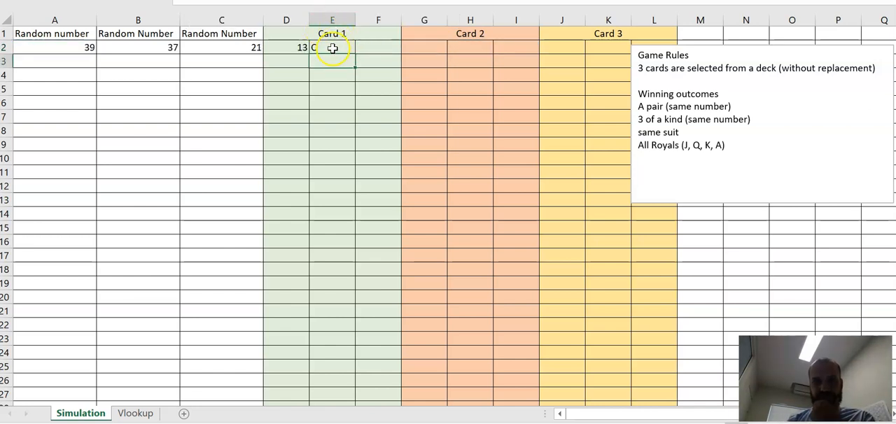
Step: Copy the VLOOKUP formula from E2 into F2 under Card 1
left_click(293, 48)
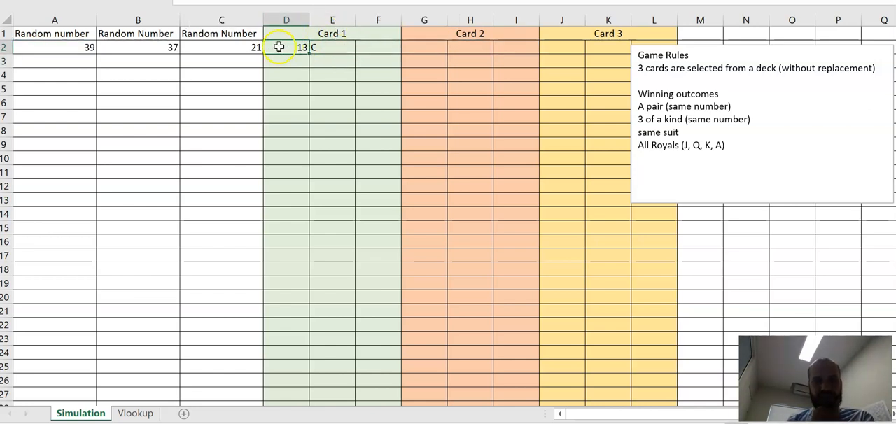
left_click(335, 50)
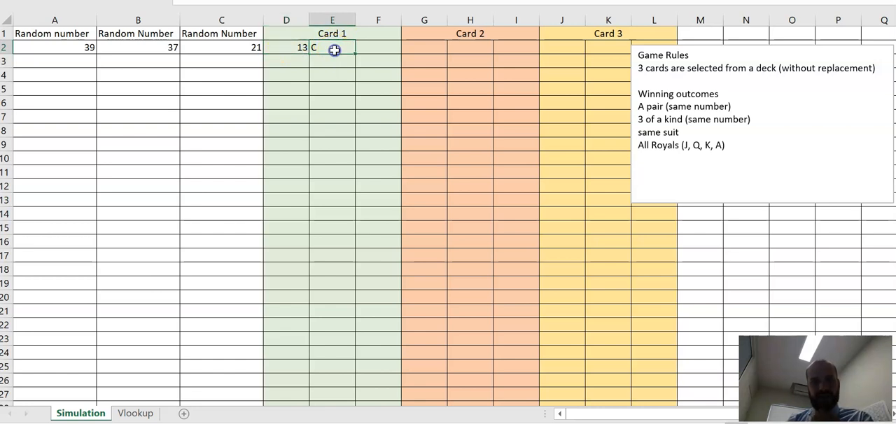
key("ctrl+c")
left_click(366, 49)
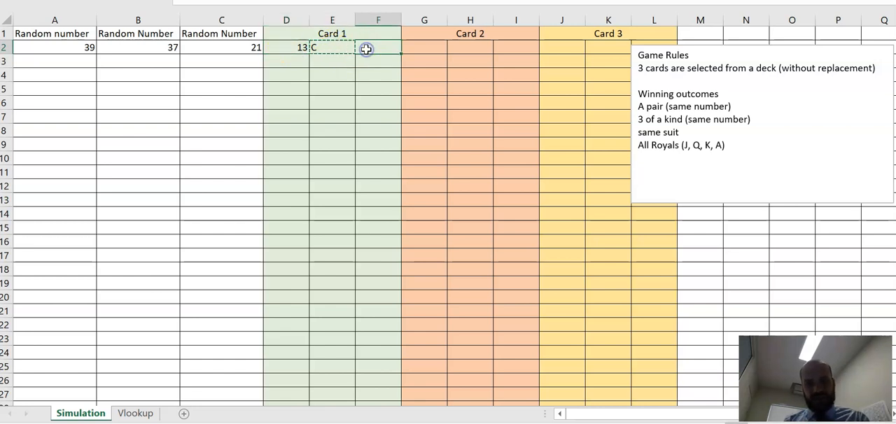
key("ctrl+v")
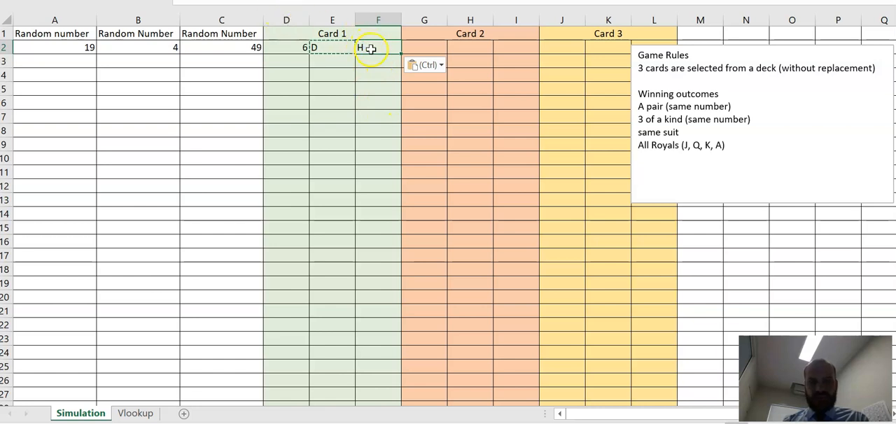
left_click(360, 88)
key("Escape")
left_click(380, 48)
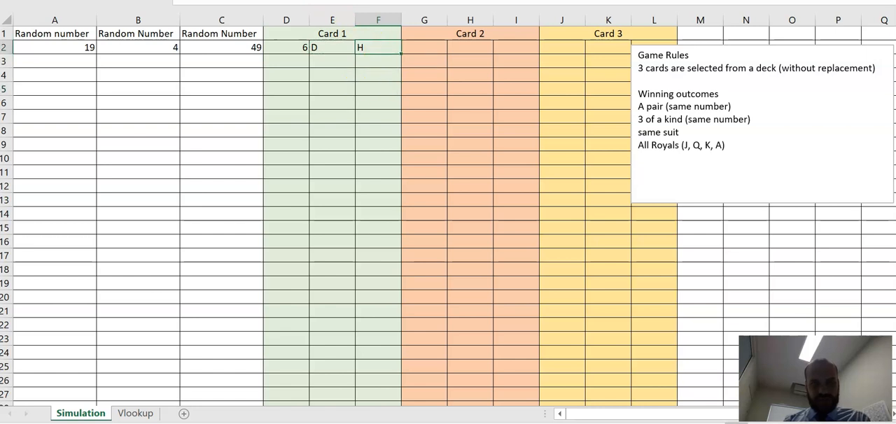
Step: Edit the VLOOKUP in F2 to look up A2 and return the card's colour from the table's last column
left_click(238, 1)
key("BackSpace")
type("A2,")
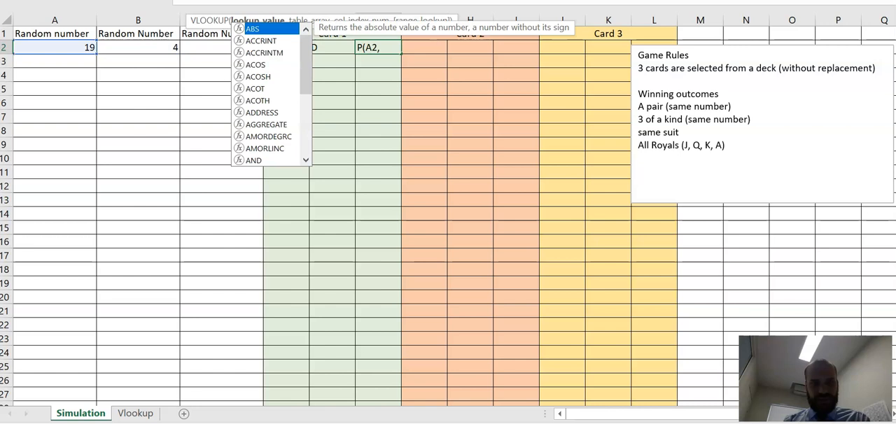
left_click(336, 1)
key("Return")
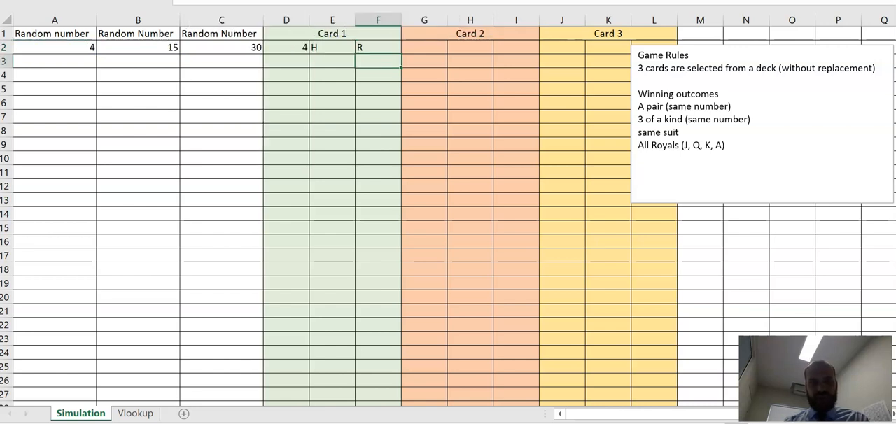
Step: Examine how the Card 1 cells relate to A2, and which random numbers in B2 and C2 belong to Card 2 and Card 3
left_click(385, 46)
left_click(289, 50)
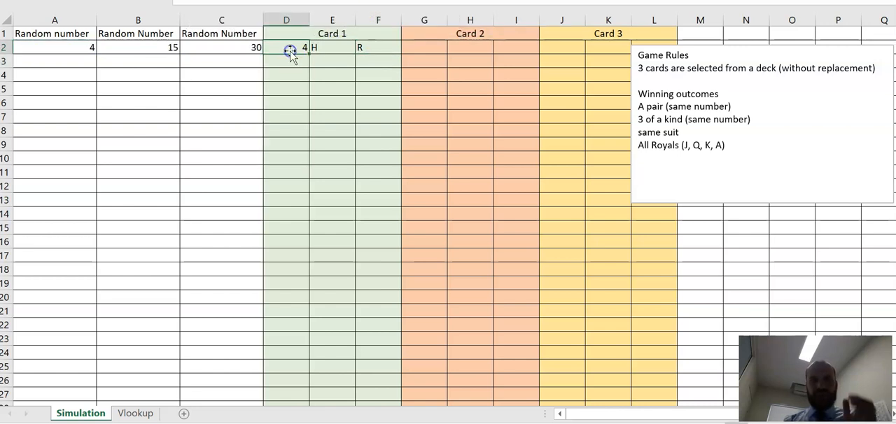
left_click(294, 47)
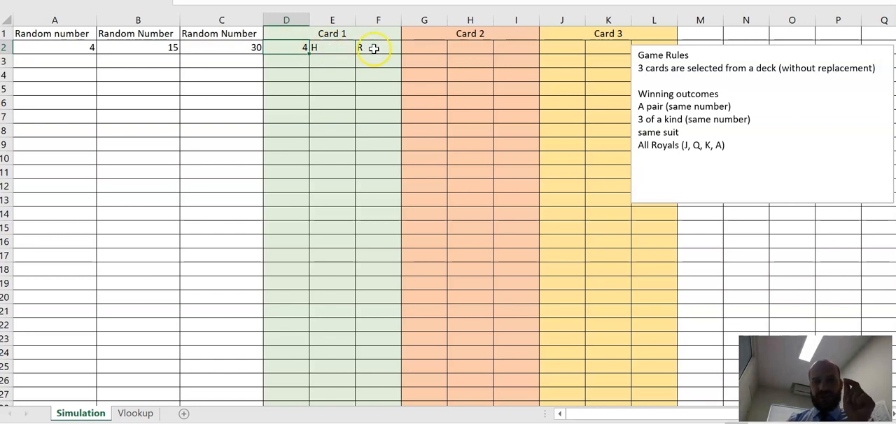
left_click(50, 49)
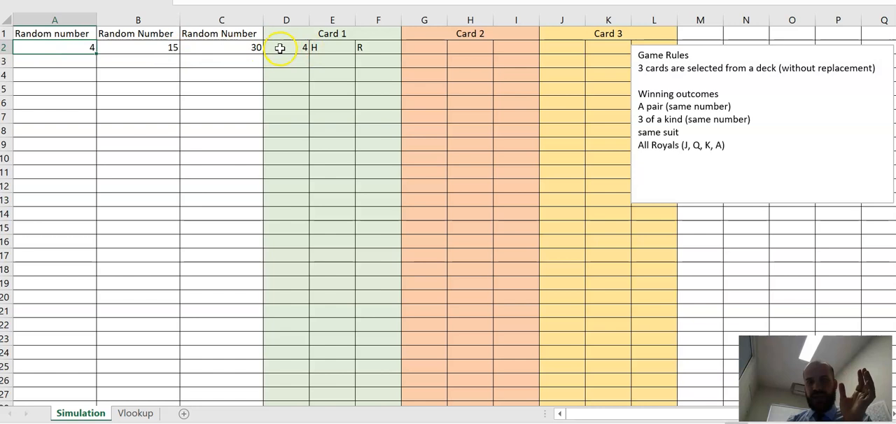
left_click(328, 45)
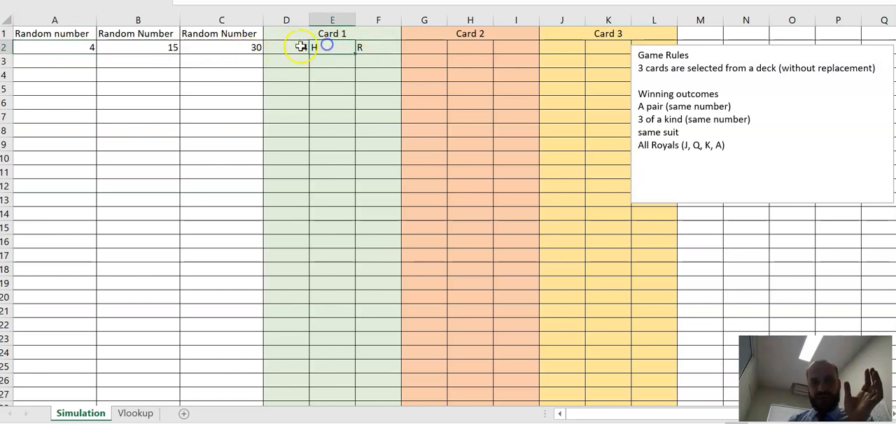
left_click(444, 49)
left_click_drag(444, 49, 516, 46)
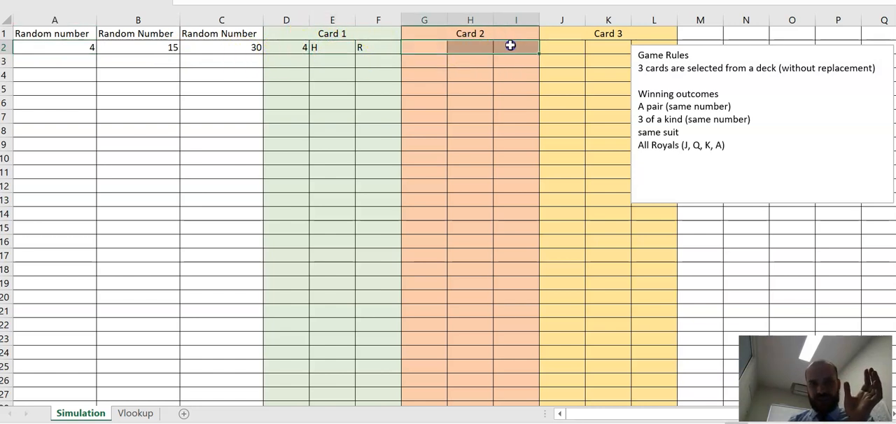
left_click(133, 47)
left_click_drag(579, 51, 641, 43)
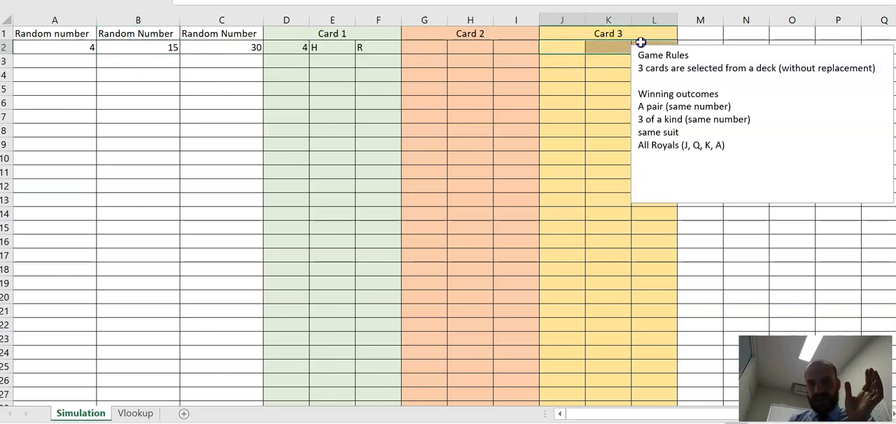
left_click(229, 46)
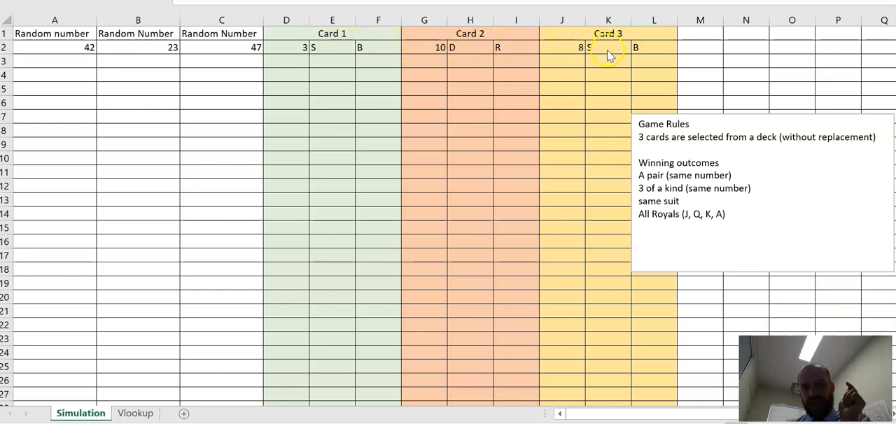
Step: Recalculate the random draws repeatedly by entering 1 in each cell of B9:B22 and 2 in B23
left_click(133, 145)
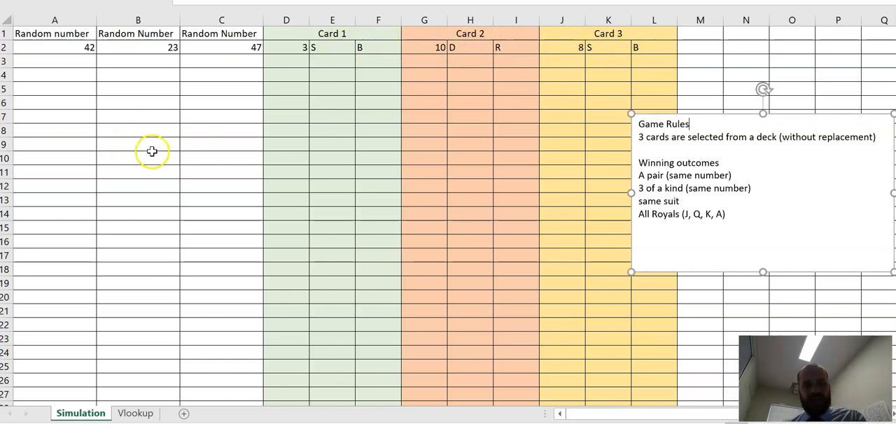
left_click(155, 148)
type("1")
key("Return")
type("1")
key("Return")
type("1")
key("Return")
type("1")
key("Return")
type("1")
key("Return")
type("1")
key("Return")
type("1")
key("Return")
type("1")
key("Return")
type("1")
key("Return")
type("1")
key("Return")
type("1")
key("Return")
type("1")
key("Return")
type("1")
key("Return")
type("1")
key("Return")
type("2")
key("Return")
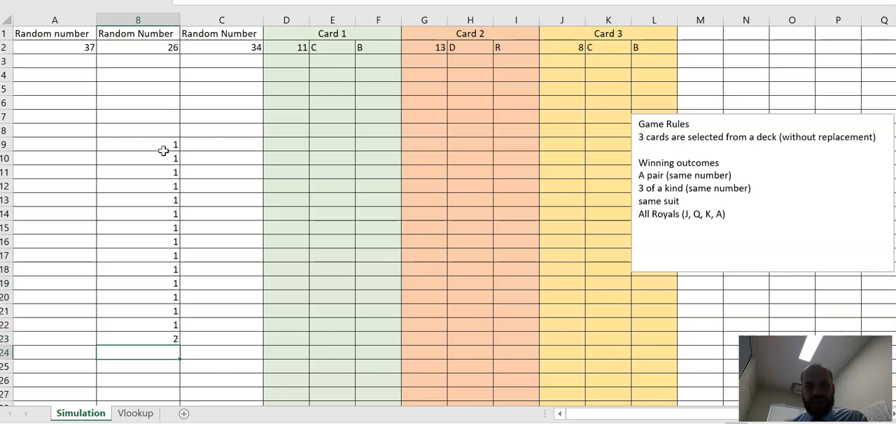
Step: Clear the filler entries from B9:B23
left_click_drag(163, 150, 147, 343)
key("Delete")
left_click(164, 299)
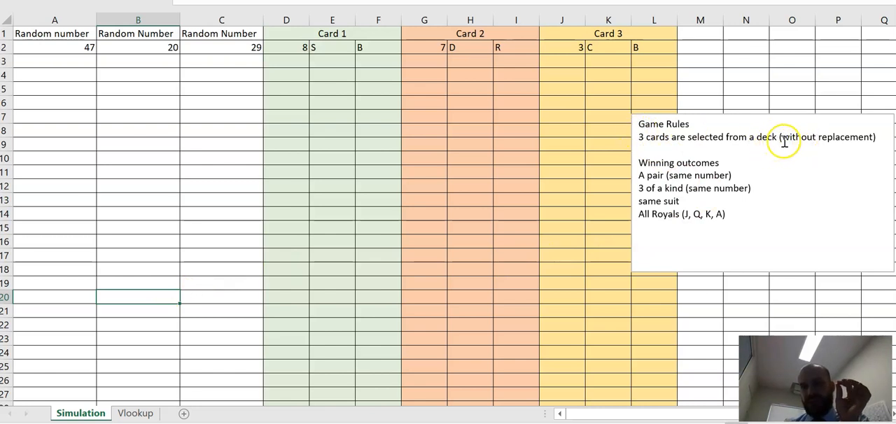
Step: Compare the random numbers in A2, B2 and C2 pair by pair for possible repeats
left_click(76, 51)
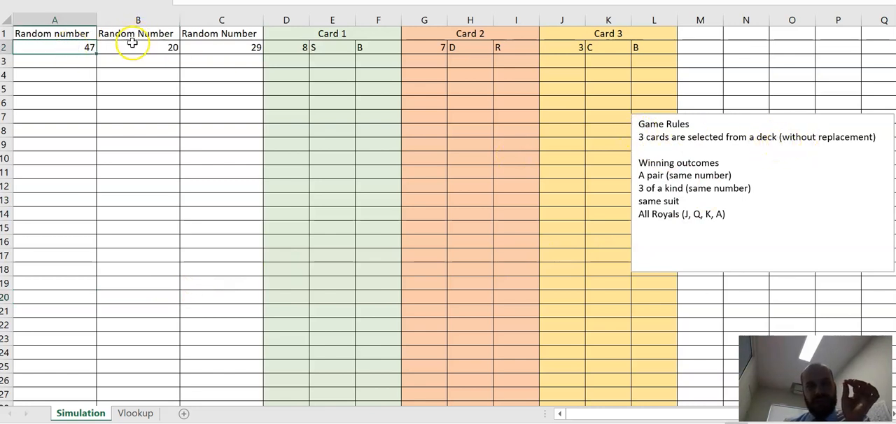
left_click(132, 45)
left_click(208, 45)
left_click(76, 45)
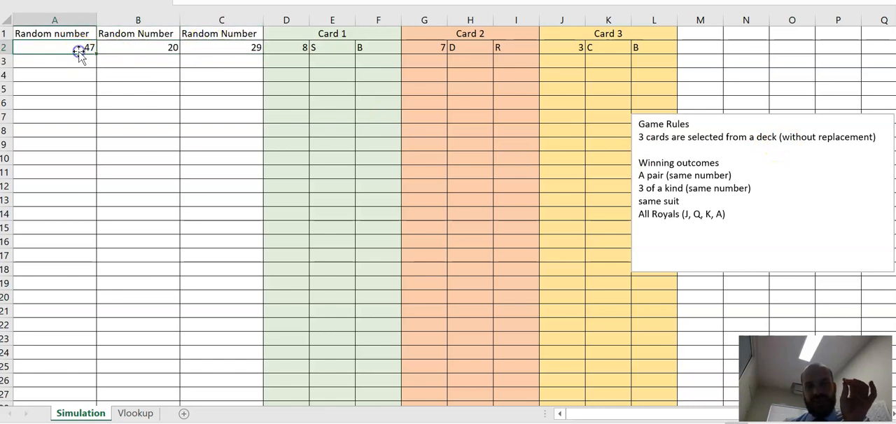
left_click(123, 49)
left_click(63, 56)
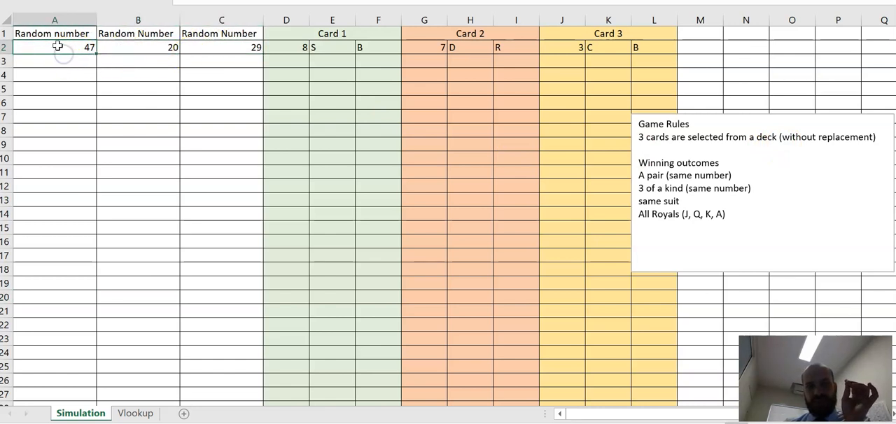
left_click(122, 47)
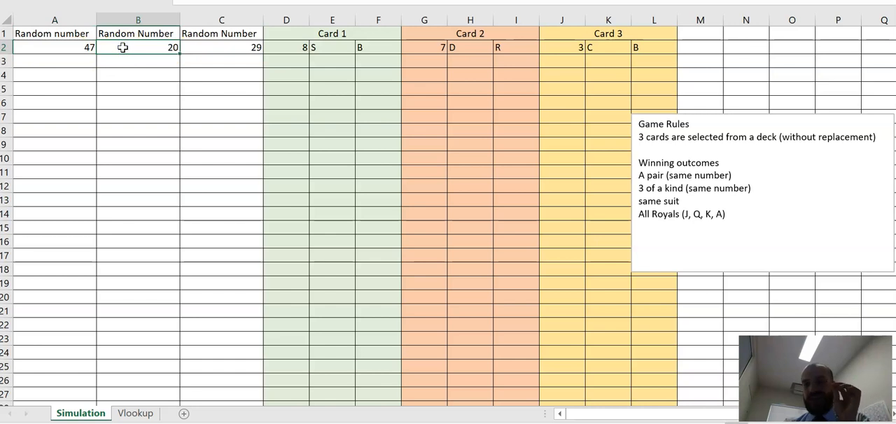
left_click(80, 49)
left_click(112, 45)
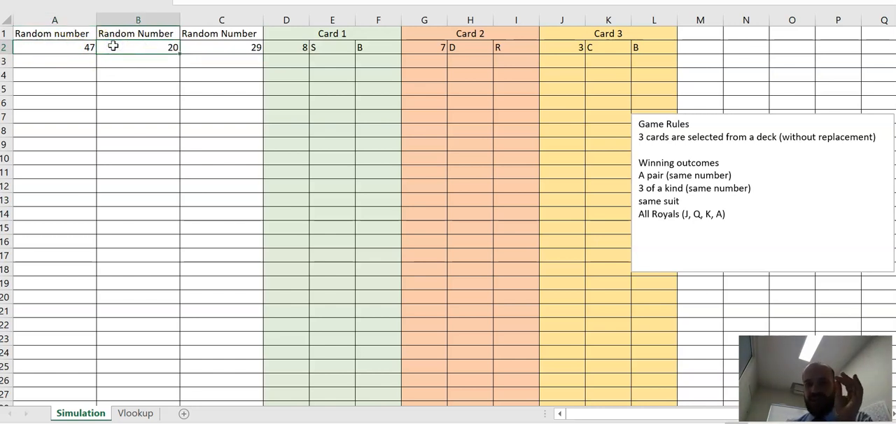
left_click(72, 52)
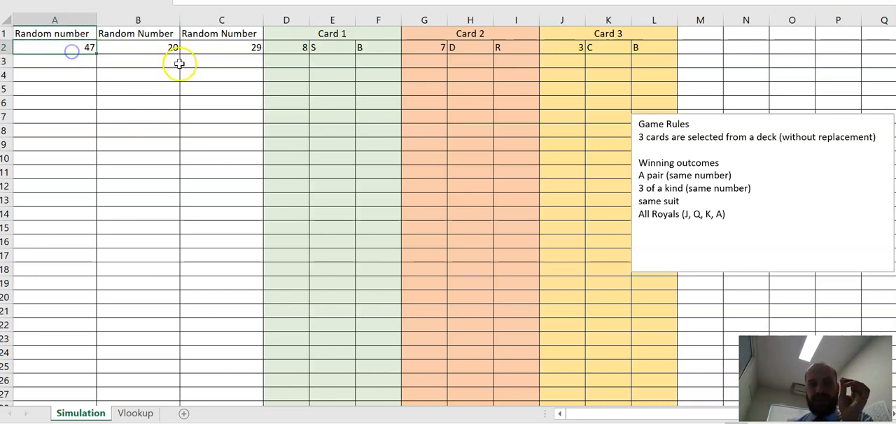
left_click(209, 49)
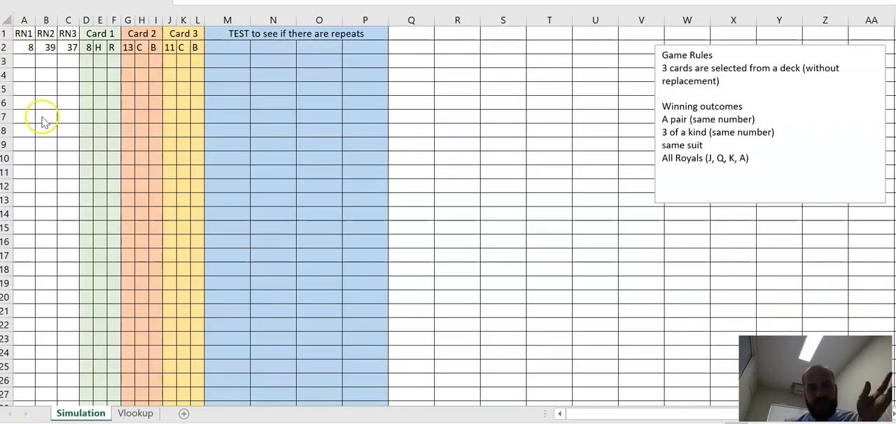
Step: Begin a COUNTIF formula in M2 that counts how often A2 occurs within the range A2:C2
left_click(227, 48)
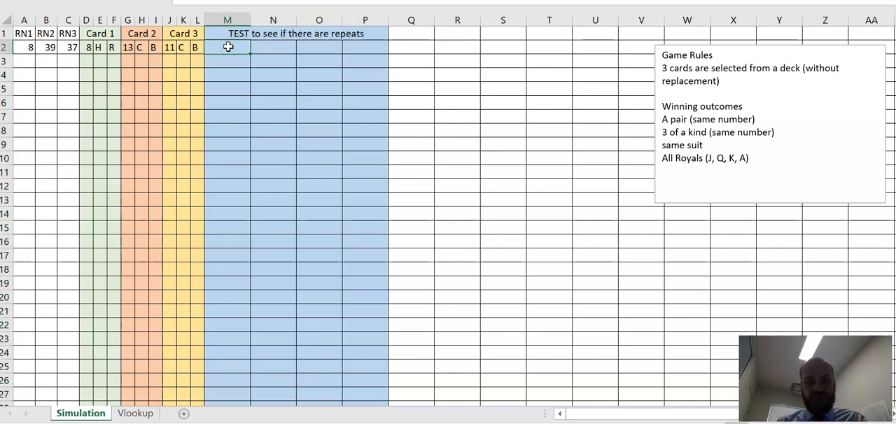
type("=cpu")
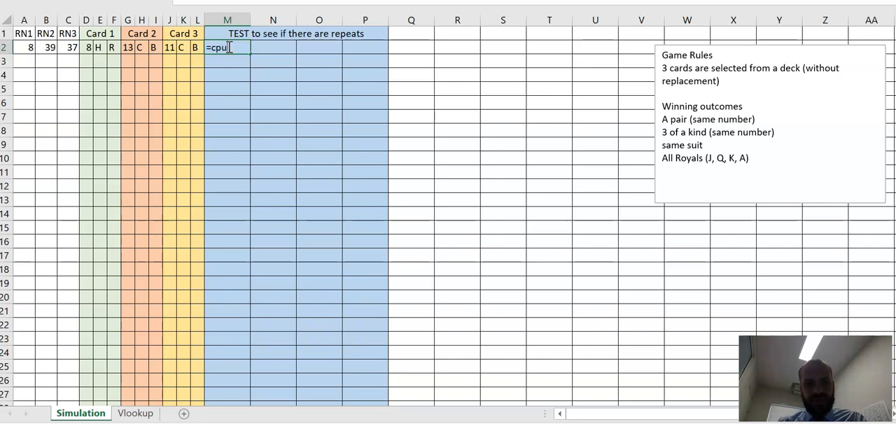
key("BackSpace")
key("BackSpace")
type("ountif(")
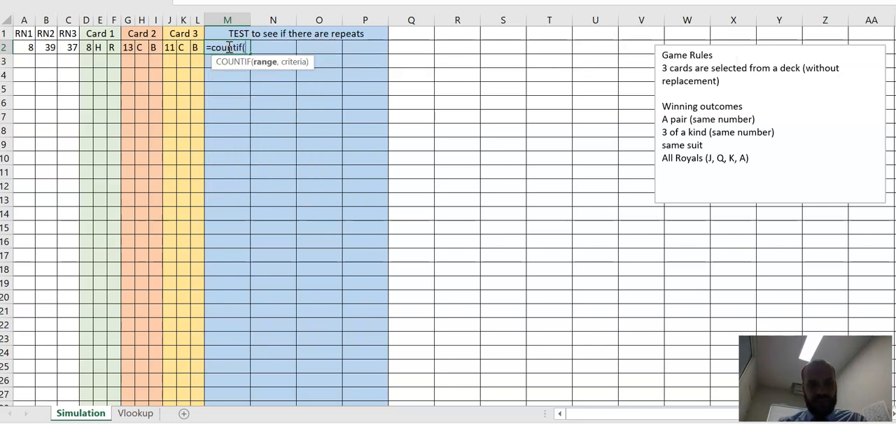
left_click(25, 47)
left_click_drag(25, 47, 64, 46)
type(",")
left_click(26, 47)
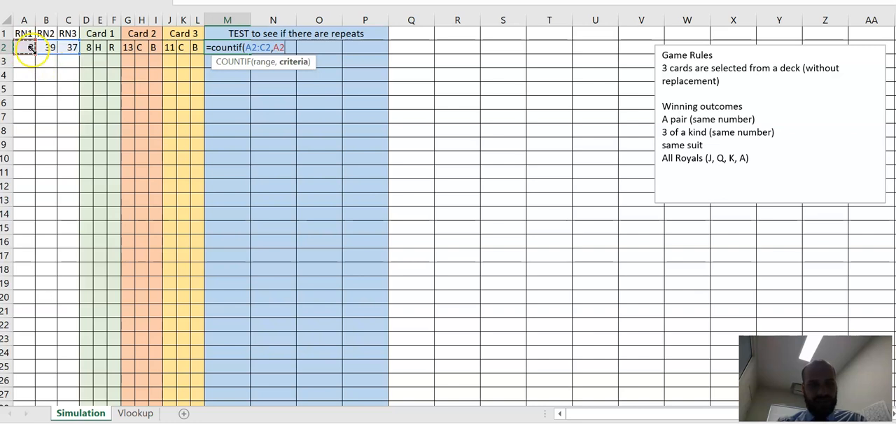
Step: Make the COUNTIF range in M2 absolute as $A$2:$C$2 and complete the formula with A2 as the criterion
left_click(225, 1)
type("$")
key("Right")
type("$")
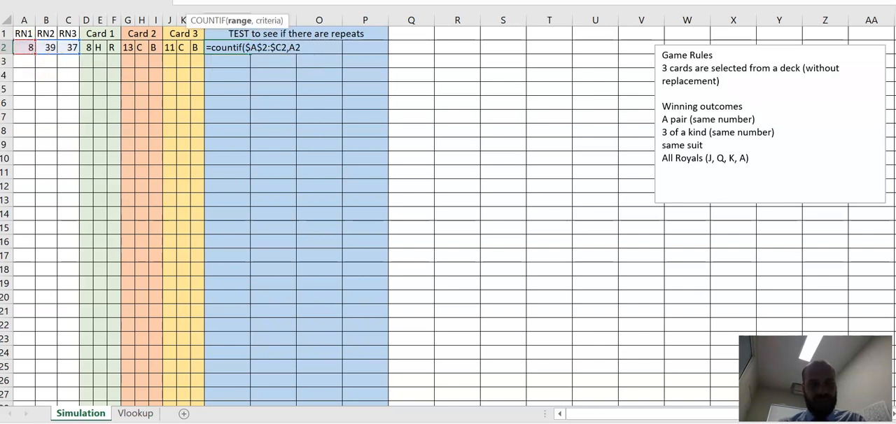
key("End")
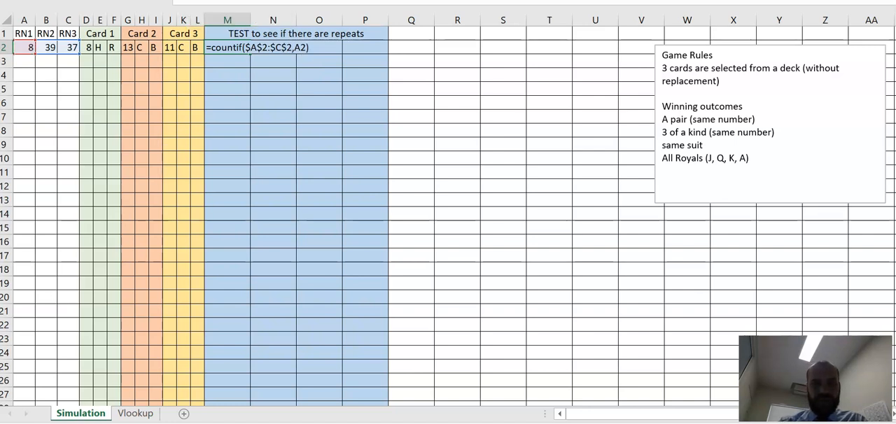
key("Return")
Step: Copy the COUNTIF formula from M2 across to N2 and O2, and review the three repeat tests
left_click(239, 51)
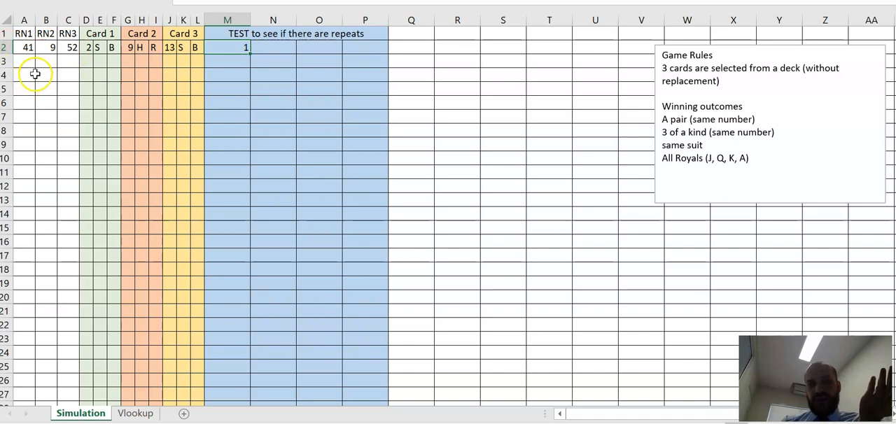
left_click_drag(255, 56, 330, 60)
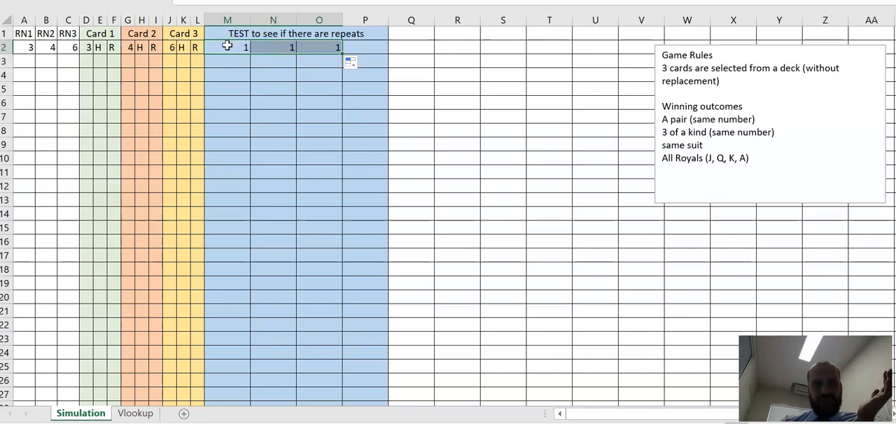
left_click(227, 45)
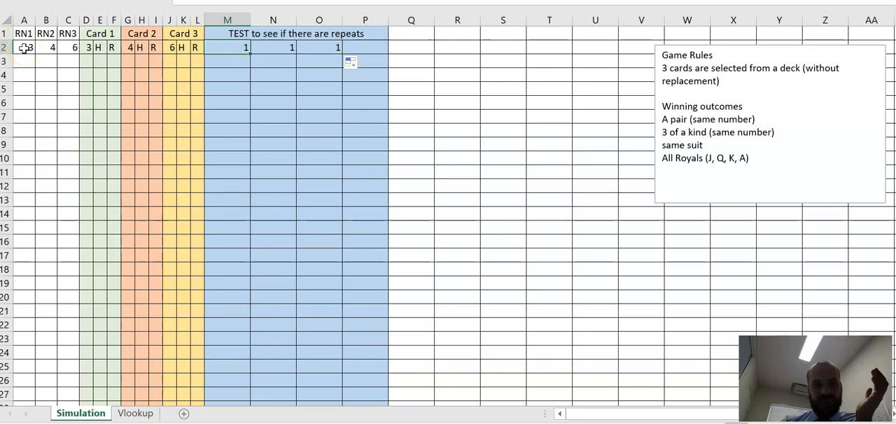
left_click(274, 47)
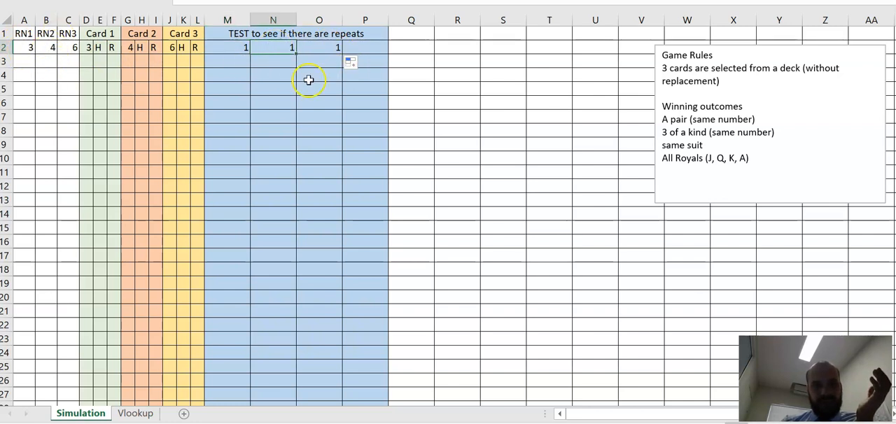
left_click(321, 49)
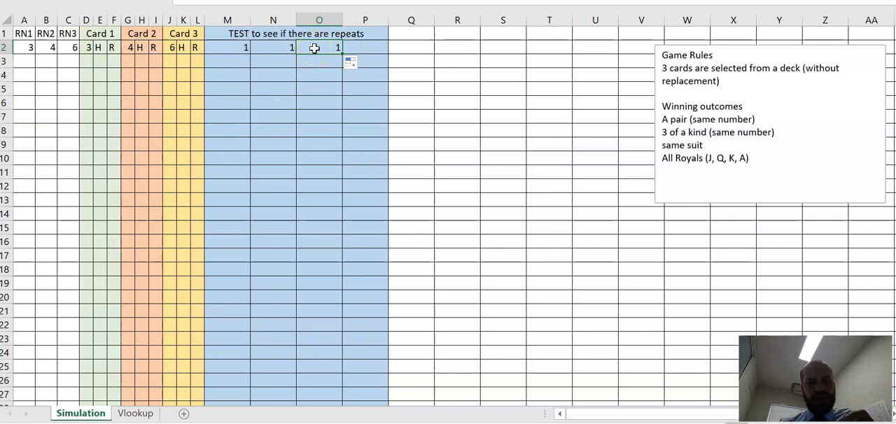
Step: Enter the formula =M2*N2*O2 in P2 to multiply the three repeat counts
left_click(360, 49)
type("=")
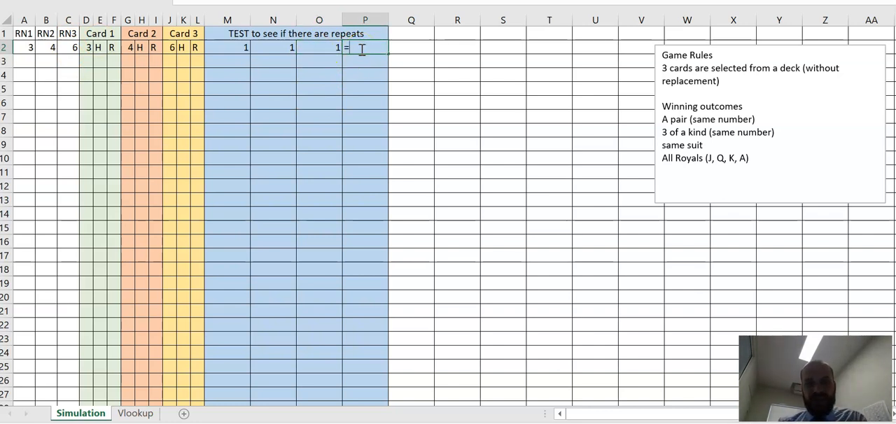
left_click(236, 46)
type("*")
left_click(262, 46)
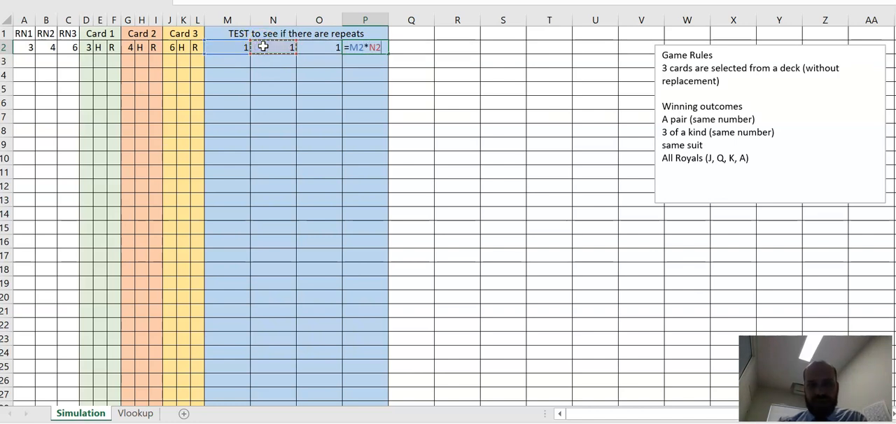
type("*")
left_click(318, 46)
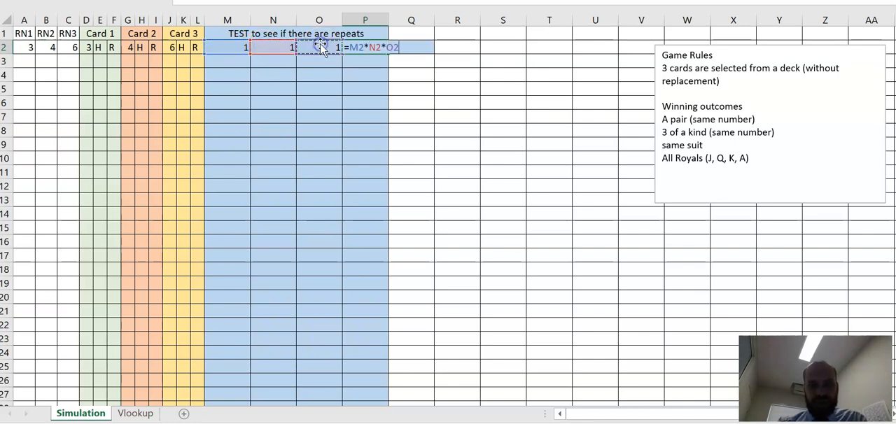
key("Return")
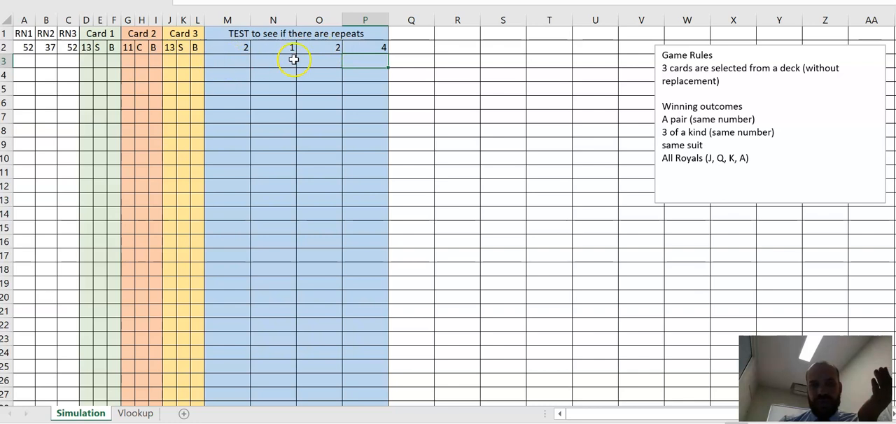
Step: Recalculate the random draws by entering 2 in R4
left_click(376, 47)
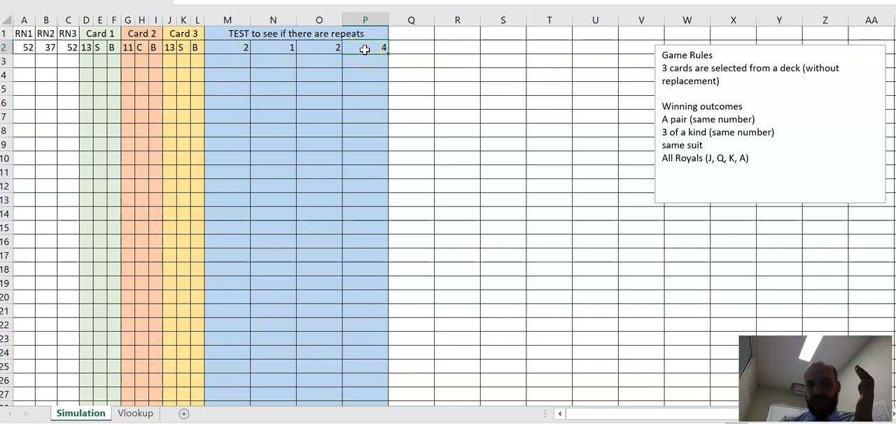
left_click(467, 79)
key("Return")
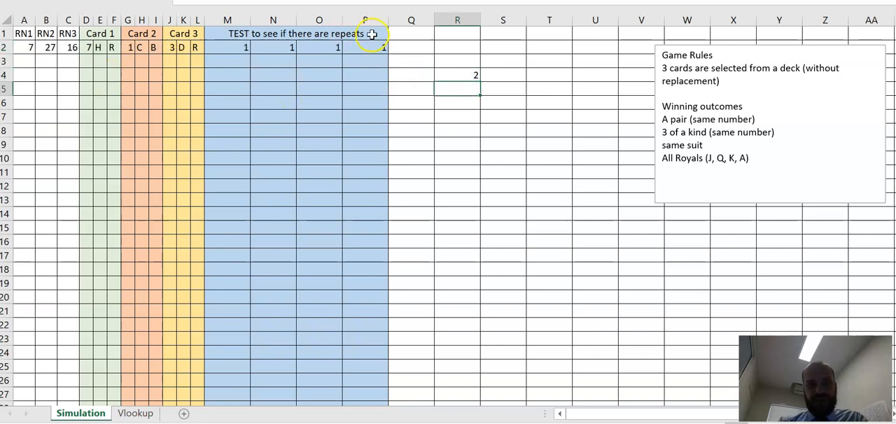
Step: Apply the blue formatting of the test columns to column Q
left_click(369, 44)
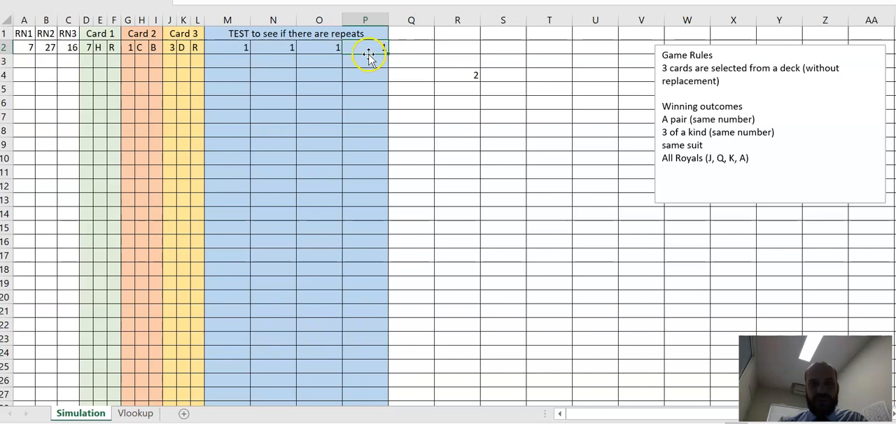
left_click(407, 32)
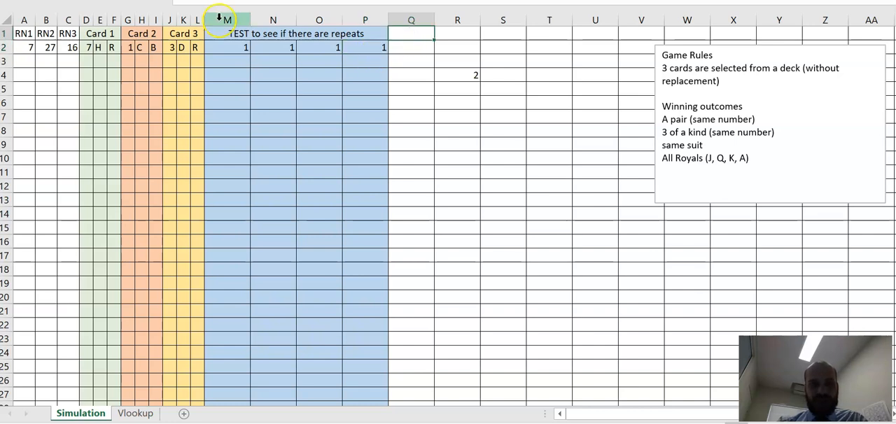
left_click(410, 20)
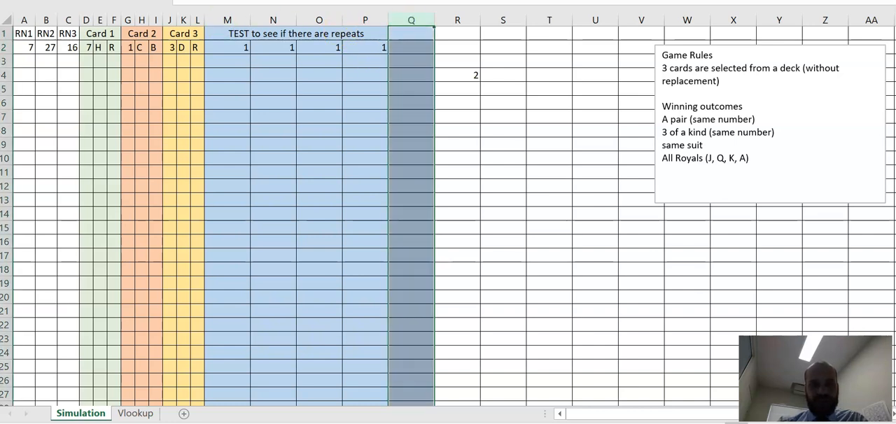
Step: Enter the heading "Is it a repeat?" in Q1 and widen column Q to fit it
left_click(417, 31)
type("Is it a repeat?")
key("Return")
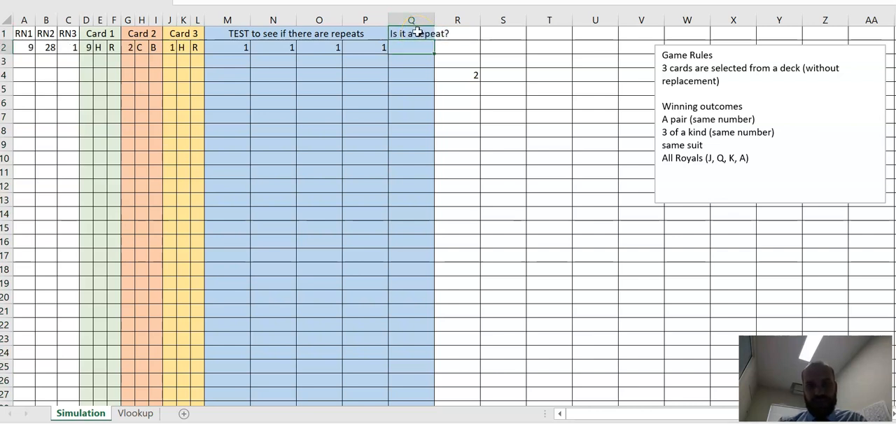
left_click_drag(434, 21, 456, 26)
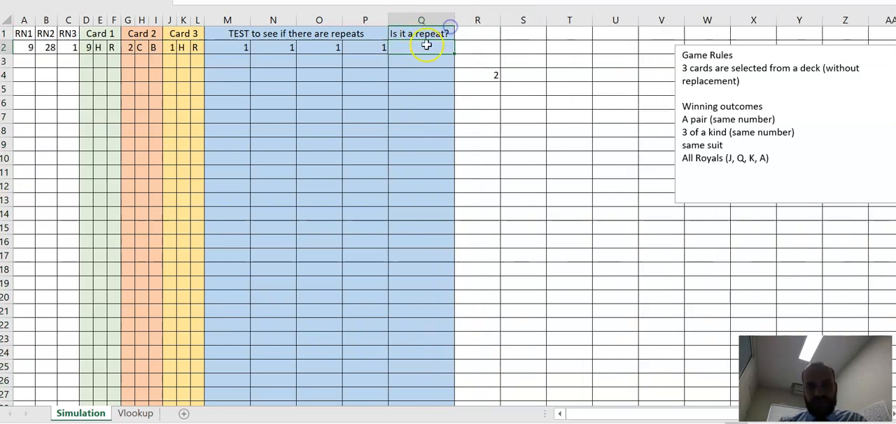
Step: Enter an IF formula in Q2 that returns "NO" when P2 equals 1 and "YES" otherwise
type("=if(")
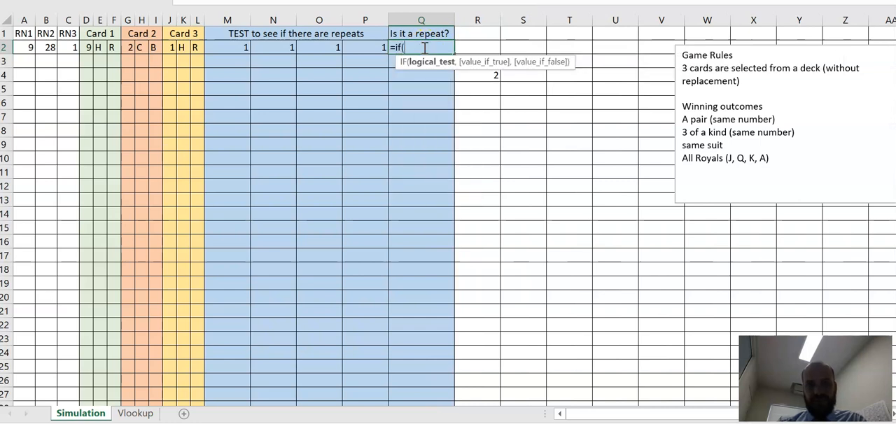
left_click(364, 49)
type("-")
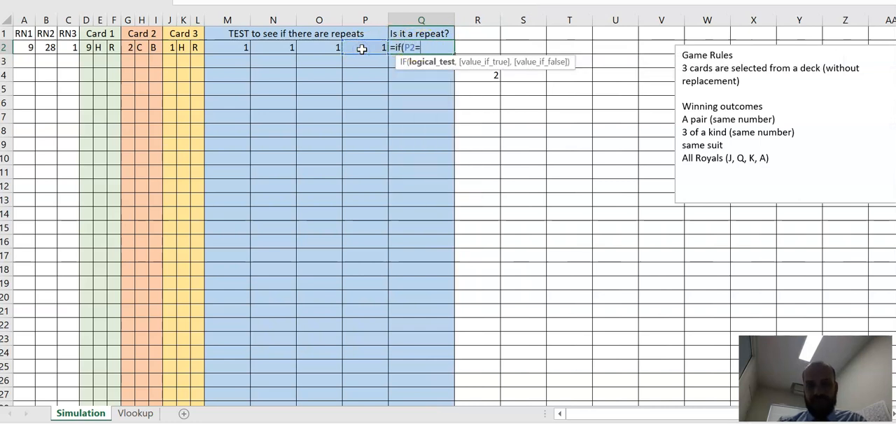
type("1")
type(",")
type("NO")
key("BackSpace")
key("BackSpace")
type("\"")
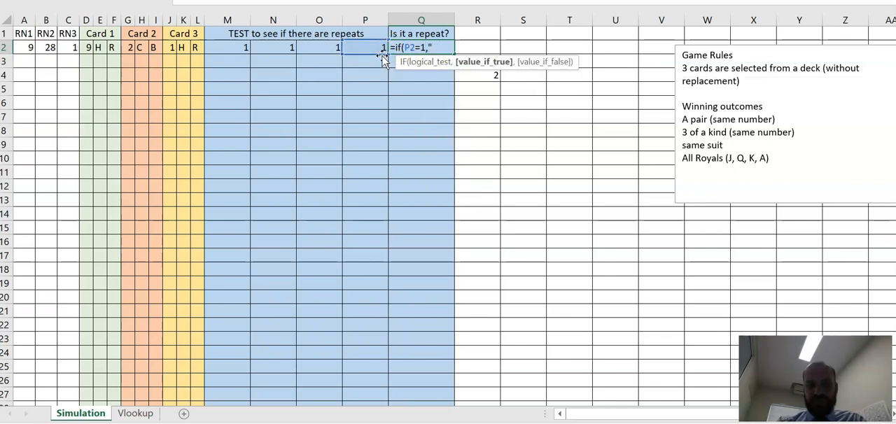
type("NO\",")
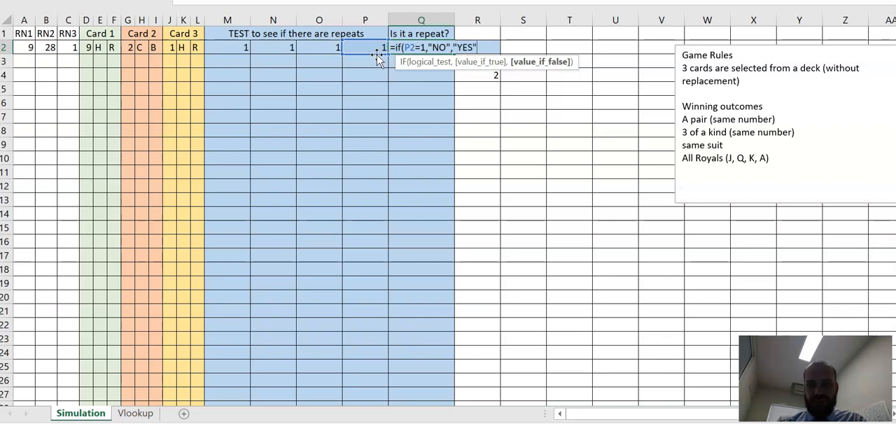
type("\"YES\"")
key("Return")
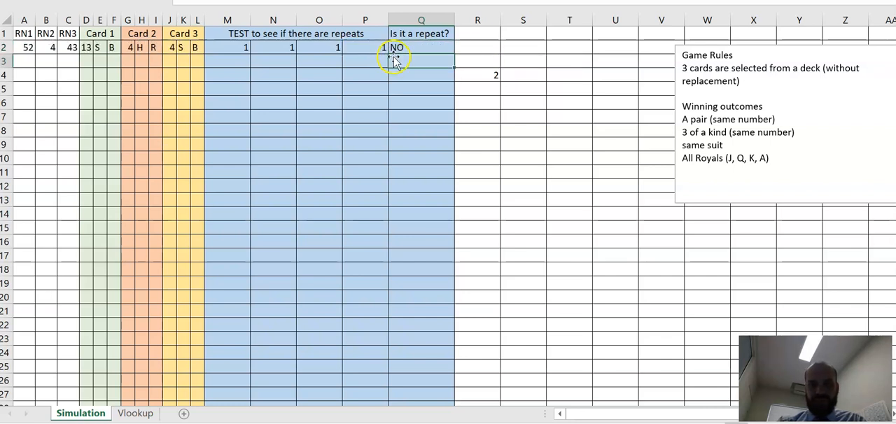
Step: Recalculate the draws repeatedly by entering filler 1s down column P from P6, and clear the entries in O7:Q26
left_click(359, 108)
type("1")
key("Return")
type("1")
key("Return")
type("1 1")
key("Return")
type("11")
key("Return")
type("1")
key("Return")
type("1 1")
key("Return")
type("1 1")
key("Return")
type("1")
key("Return")
type("1 1")
key("Return")
type("1 1")
key("Return")
type("1")
key("Return")
type("1")
key("Return")
type("1")
key("Return")
type("1")
key("Return")
type("1")
key("Return")
type("1")
key("Return")
left_click_drag(300, 113, 430, 379)
key("Delete")
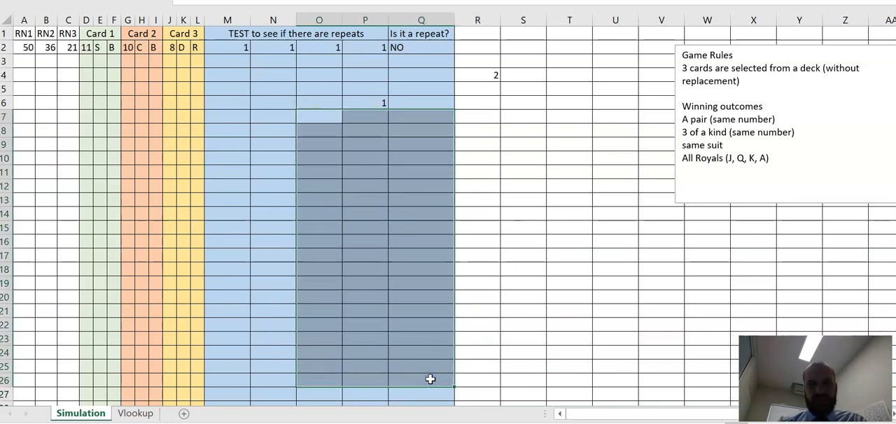
Step: Test the repeat check by overwriting the random numbers in A2 and B2 with 21
left_click(27, 44)
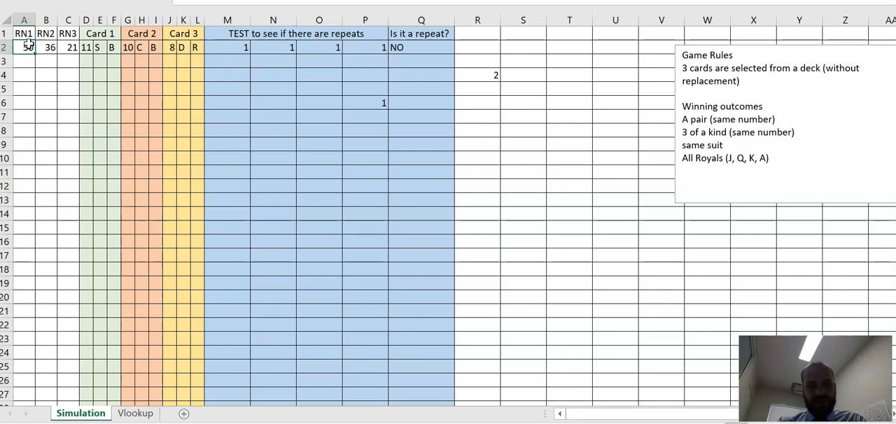
type("21")
key("Return")
key("Right")
key("Up")
type("21")
key("Return")
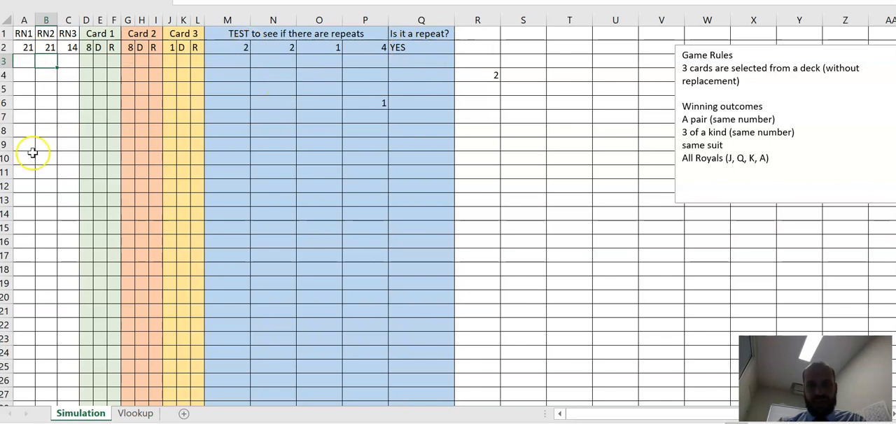
Step: Restore the random number formulas in A2 and B2 from C2, and clear the leftover test entries in P3:U9
left_click(72, 47)
left_click_drag(77, 49, 8, 54)
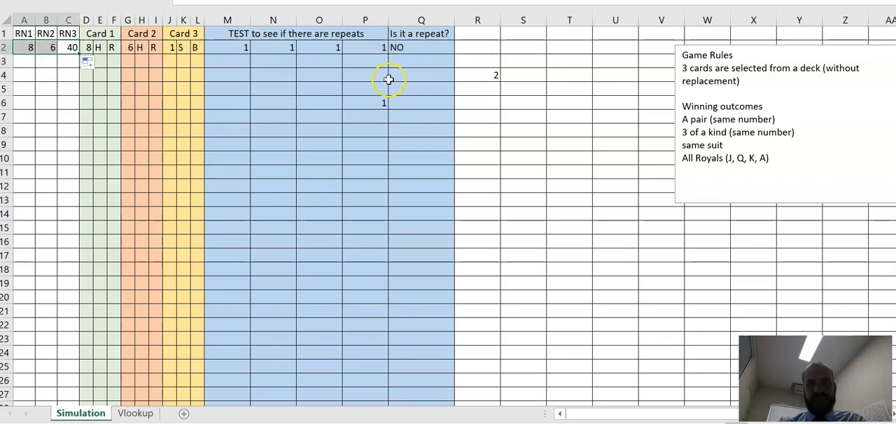
left_click_drag(356, 56, 598, 146)
key("Delete")
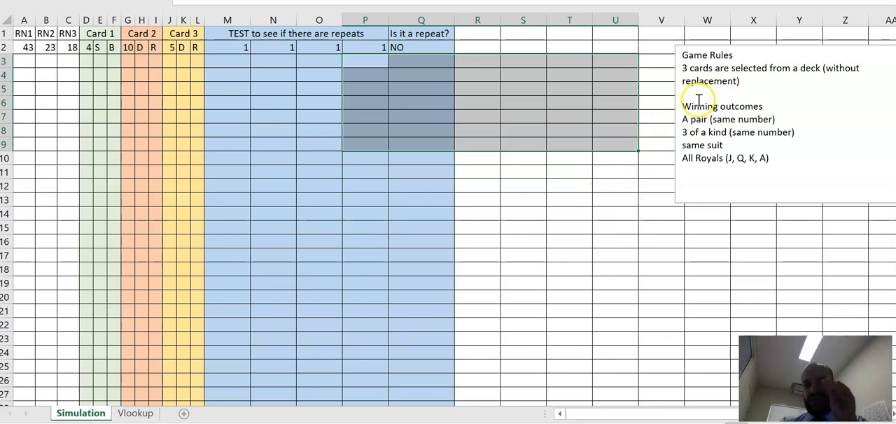
Step: Try to fill the row 2 formulas in A2:Q2 down through row 21, and undo the fill
left_click_drag(28, 47, 476, 322)
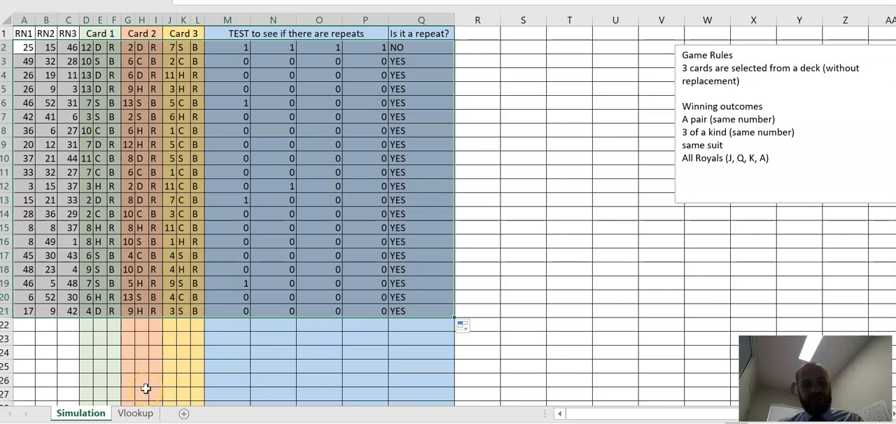
key("ctrl+z")
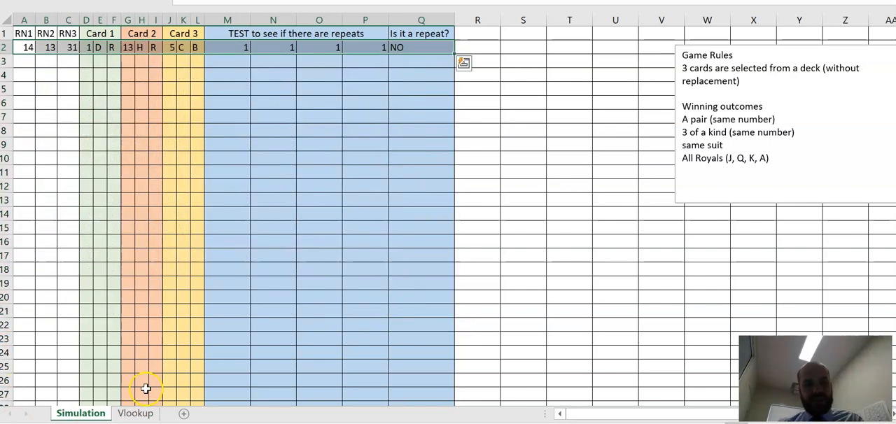
Step: Check the formulas in Q2, P2 and M2 for references that do not copy down correctly
left_click(416, 47)
left_click(360, 50)
left_click(231, 49)
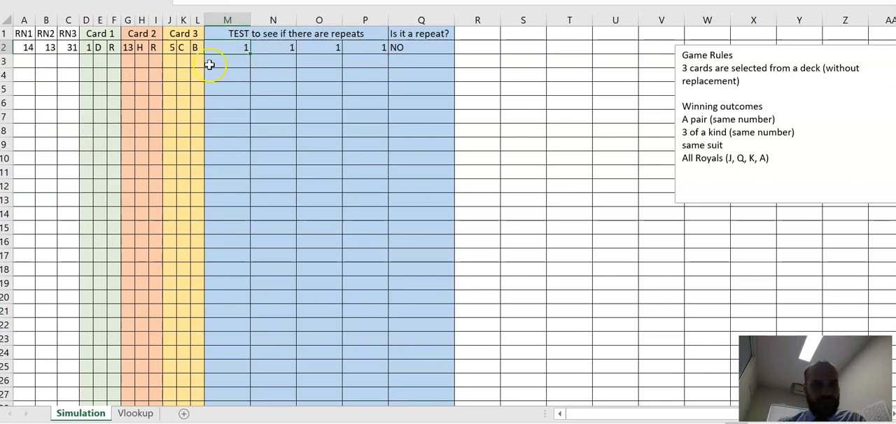
Step: Change the COUNTIF ranges in M2, N2 and O2 to $A2:$C2 so that only the columns are locked
left_click(235, 1)
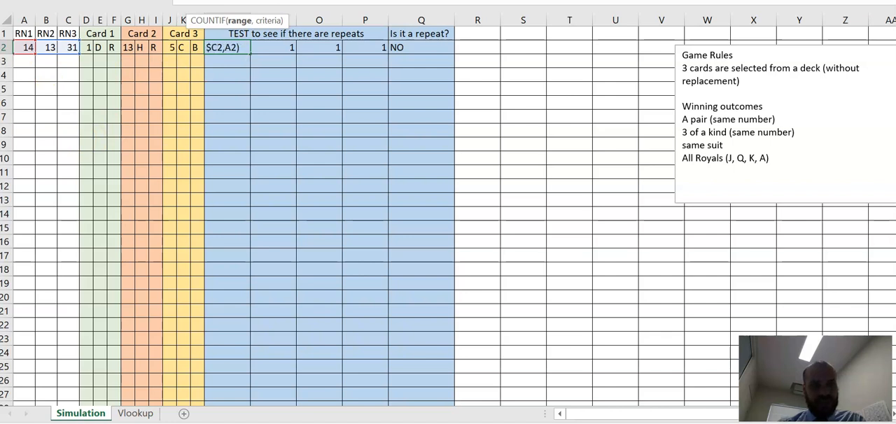
key("Return")
left_click(274, 49)
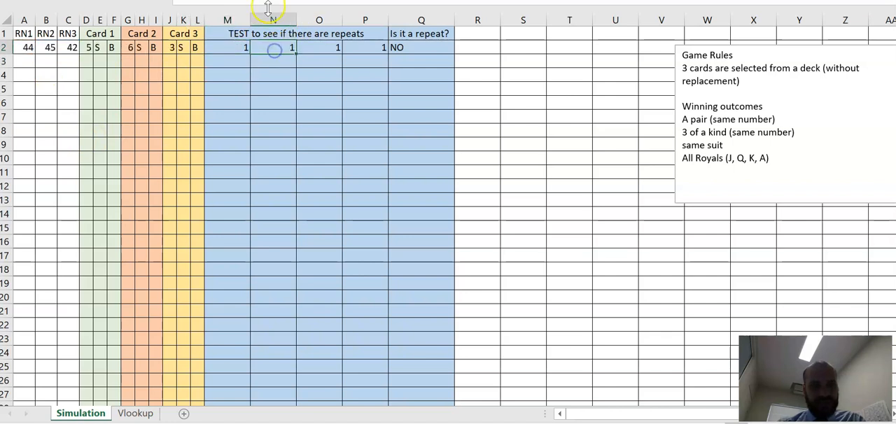
left_click(241, 1)
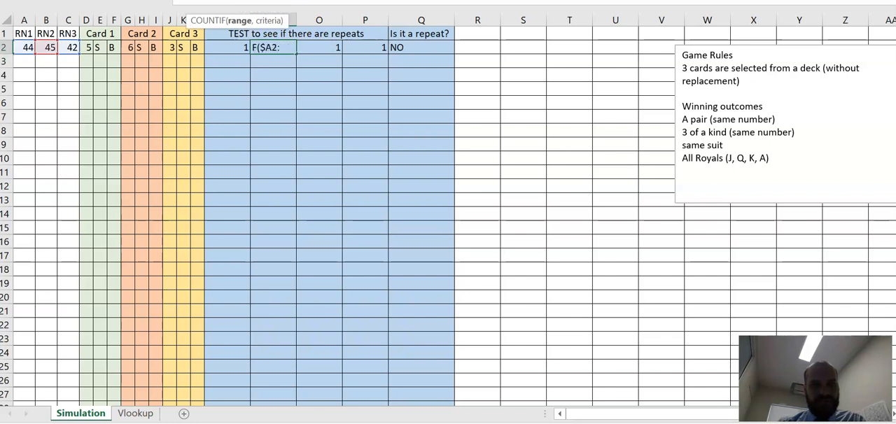
key("Return")
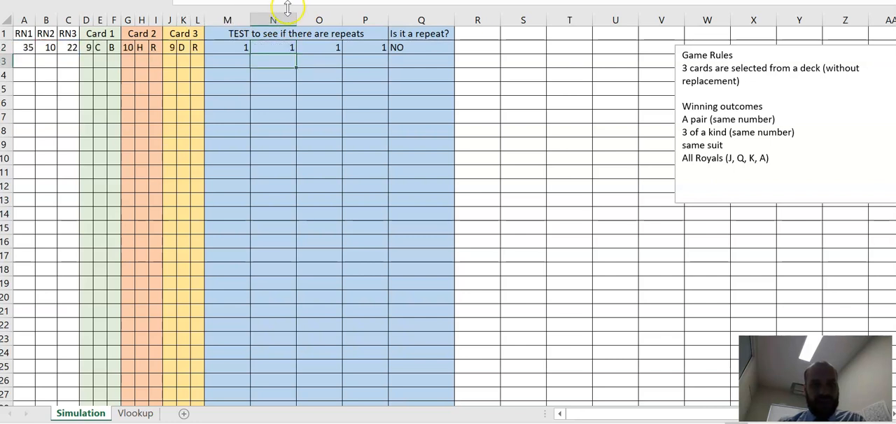
left_click(319, 47)
key("F2")
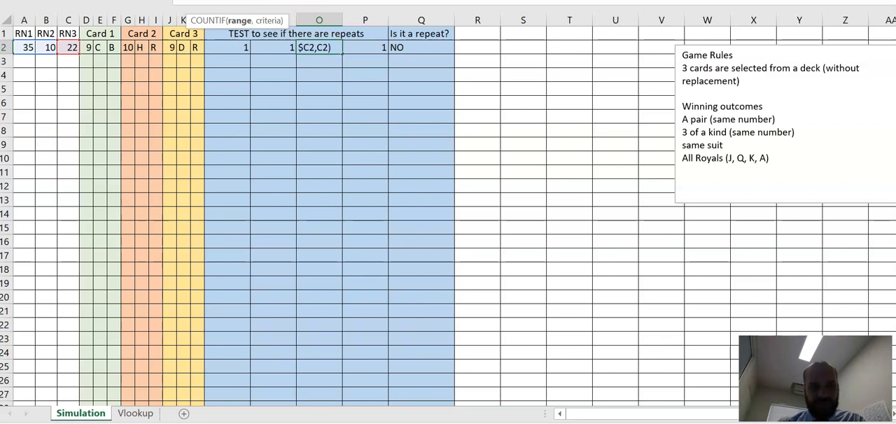
key("Return")
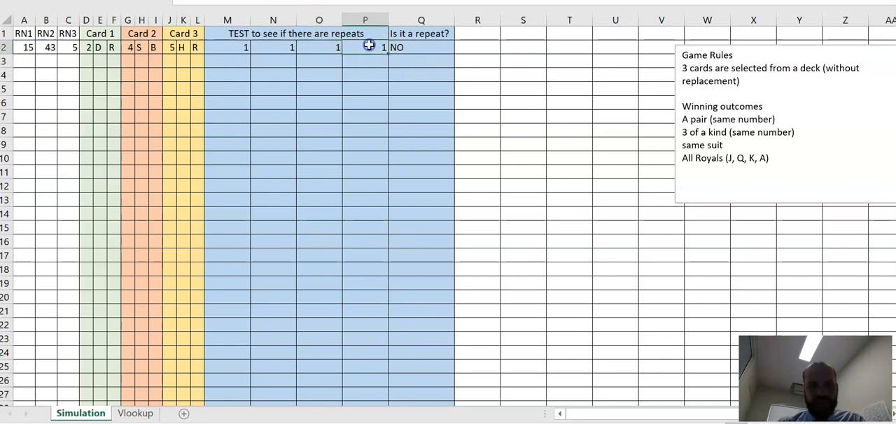
Step: Fill the row 2 formulas in A2:Q2 down through row 26
left_click_drag(236, 47, 435, 46)
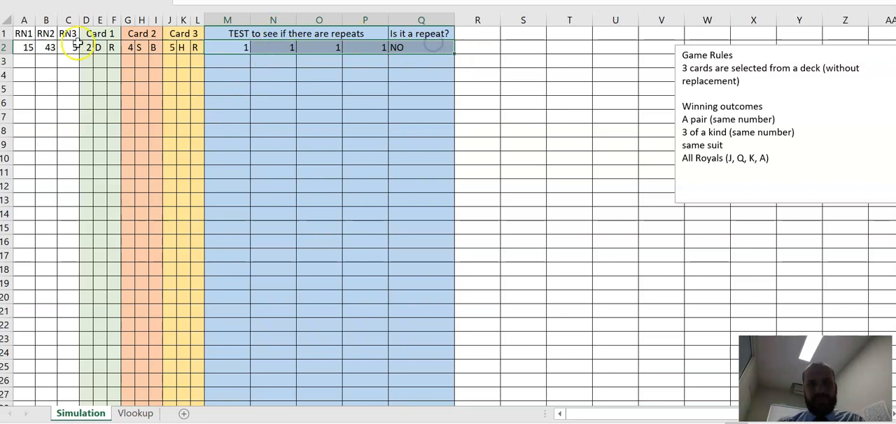
left_click_drag(24, 46, 437, 299)
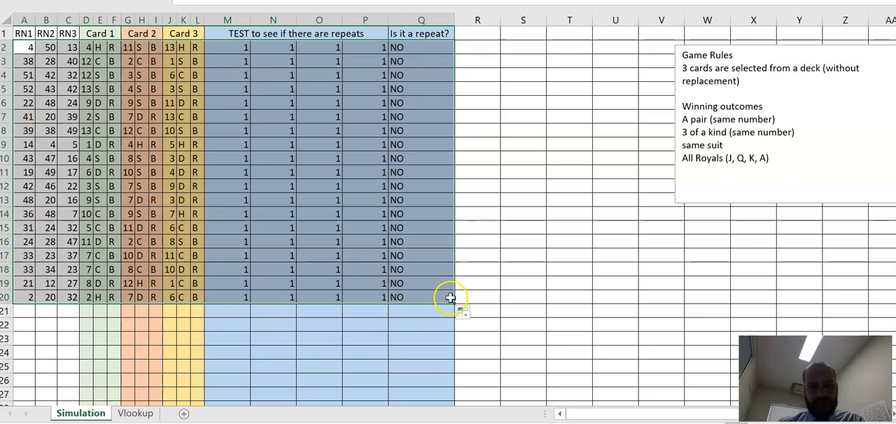
left_click_drag(453, 306, 462, 387)
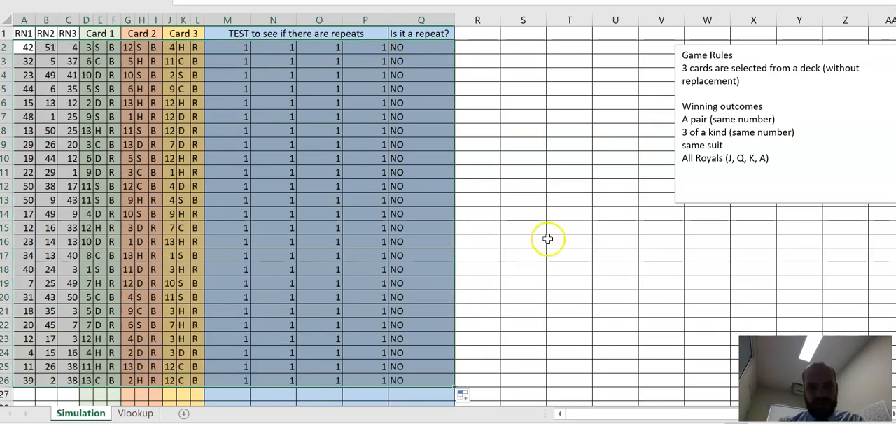
Step: Enter 1, 2 and 3 in T16:T18 to redraw the random numbers and test the repeat check
left_click(548, 241)
type("1")
key("Return")
type("2")
key("Return")
type("3")
key("Return")
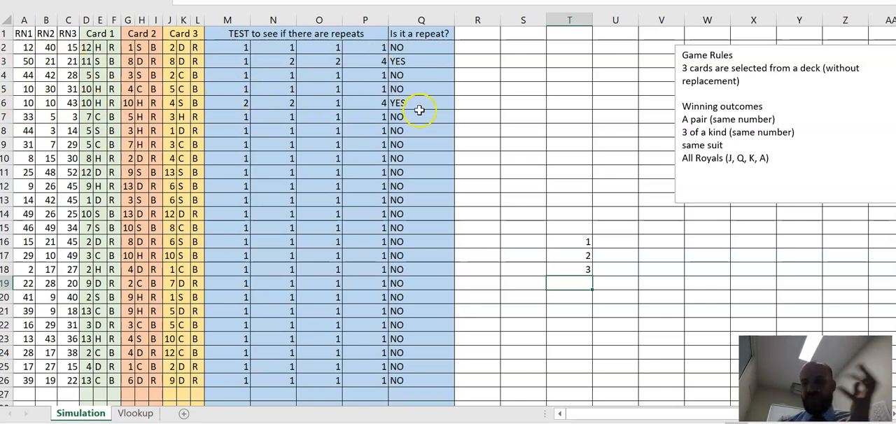
Step: Clear the copied rows in A3:Q27 and the test numbers in T16:T18
mouse_move(422, 390)
left_mouse_down()
mouse_move(10, 85)
mouse_move(6, 61)
left_mouse_up()
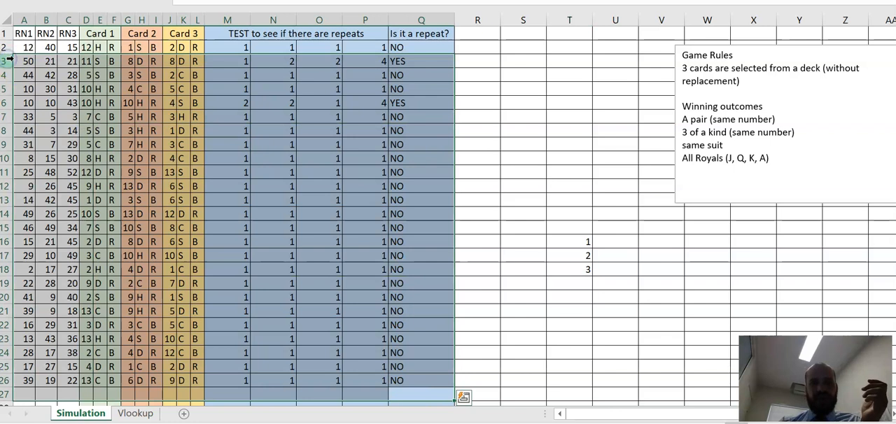
key("Delete")
left_click_drag(578, 200, 590, 337)
key("Delete")
left_click(572, 297)
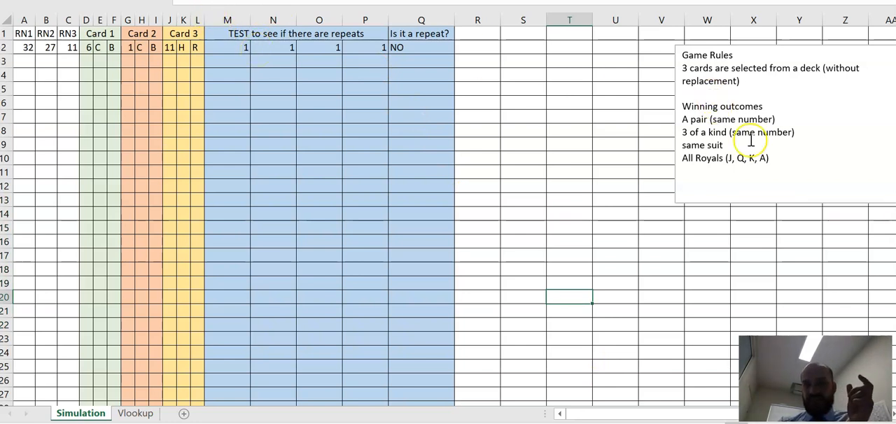
Step: Examine the card numbers in D2, G2 and J2 and the random numbers in A2 and B2 to plan the 3 of a kind test
left_click(378, 82)
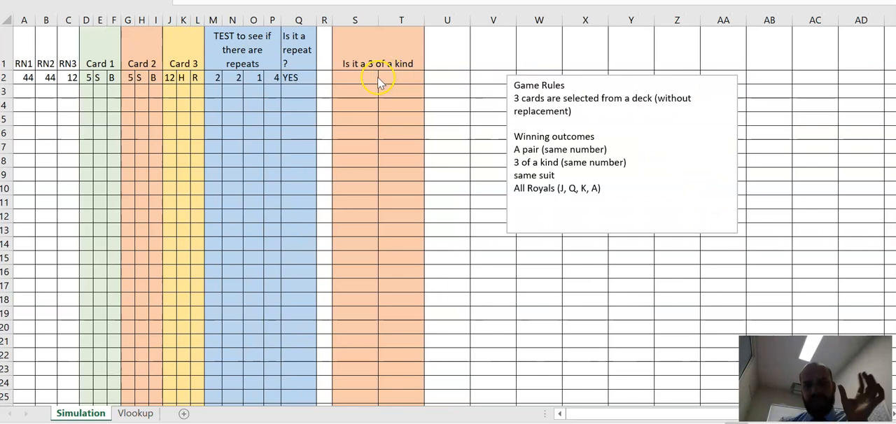
left_click(358, 77)
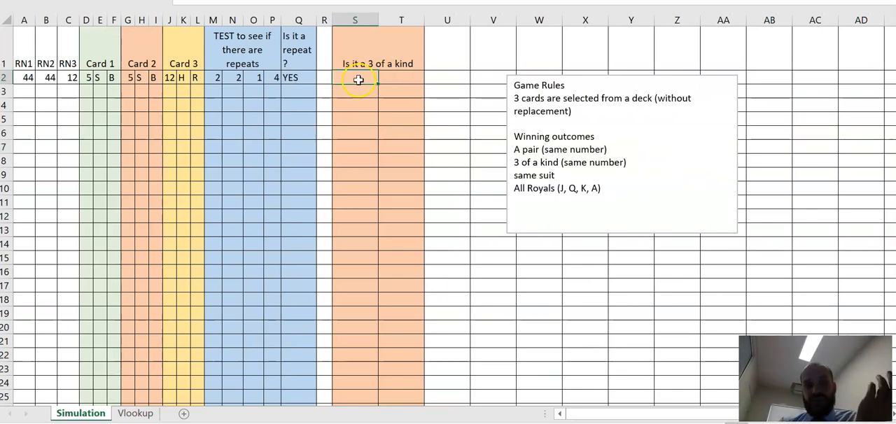
left_click(88, 79)
left_click(128, 79)
left_click(171, 78)
left_click(88, 78)
left_click(128, 77)
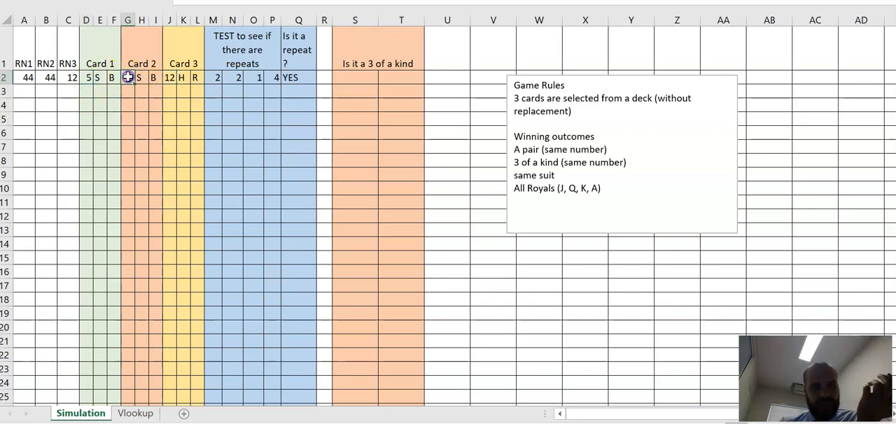
left_click(174, 78)
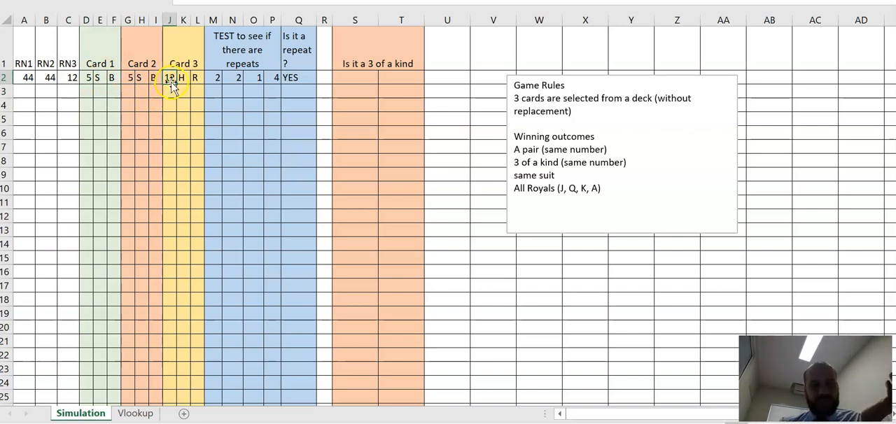
left_click(193, 82)
left_click(31, 81)
left_click(47, 82)
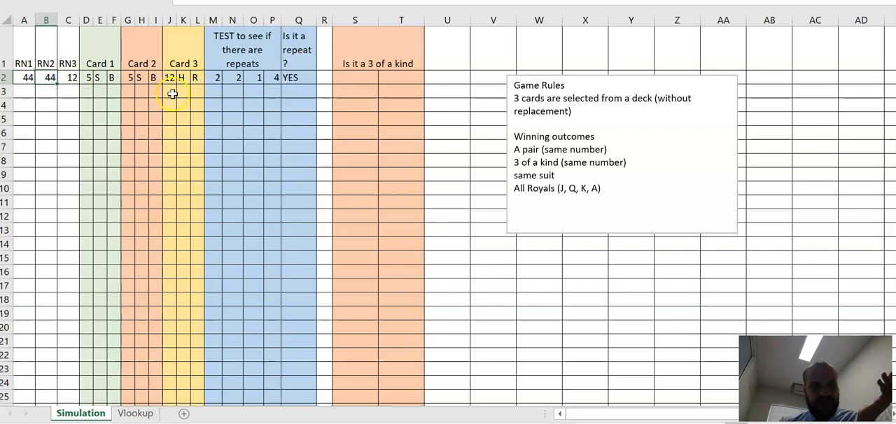
left_click(337, 85)
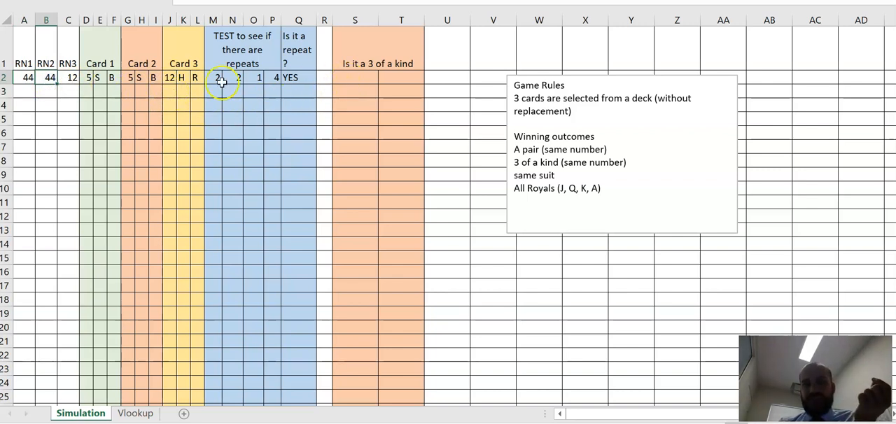
left_click(96, 77)
left_click(129, 78)
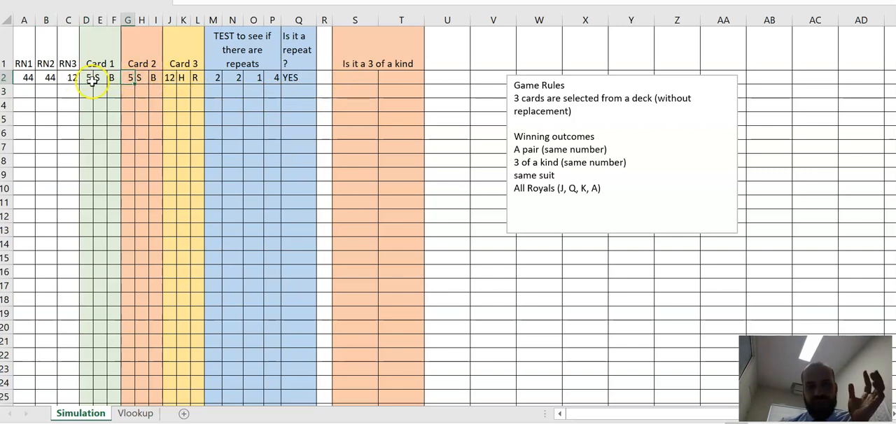
left_click(348, 77)
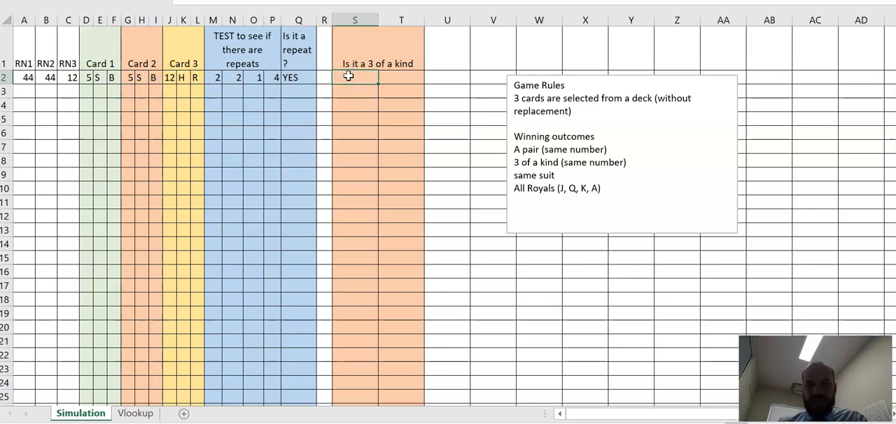
type("=countif(")
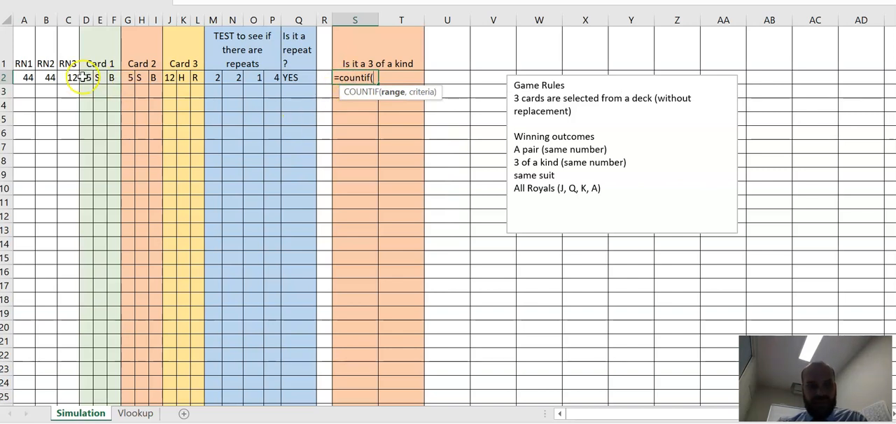
left_click(84, 76)
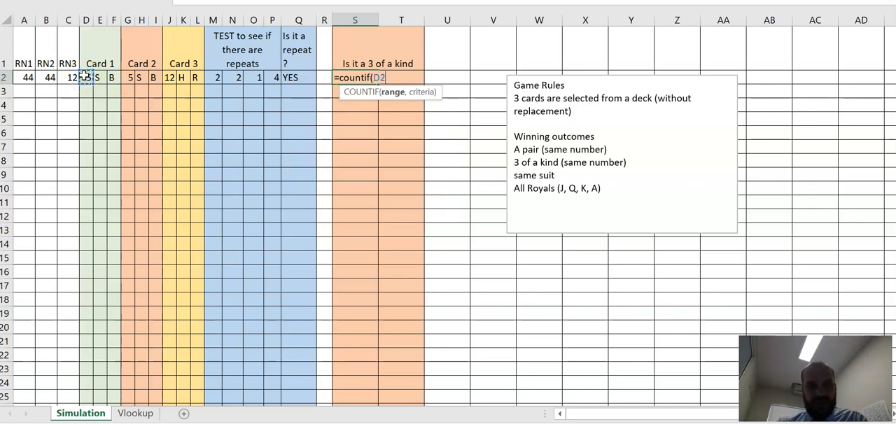
type(",")
key("BackSpace")
key("BackSpace")
key("BackSpace")
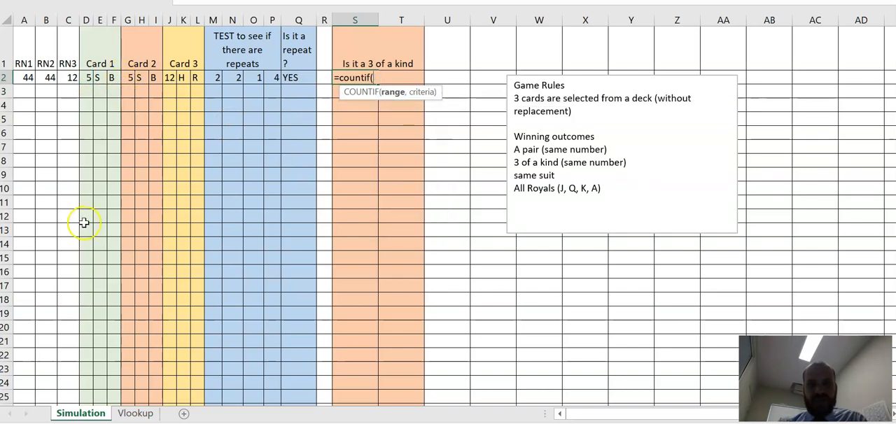
key("Escape")
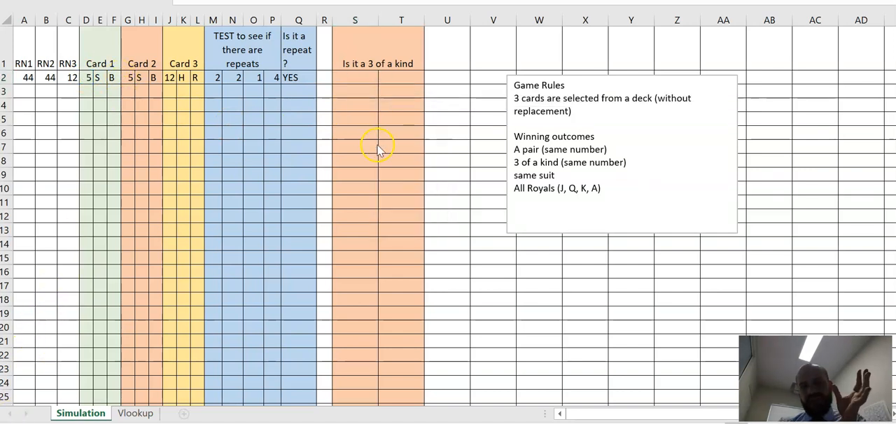
Step: Locate the separate card number cells D2, G2 and J2 that the 3 of a kind test has to compare
left_click(88, 77)
left_click(128, 76)
left_click(168, 77)
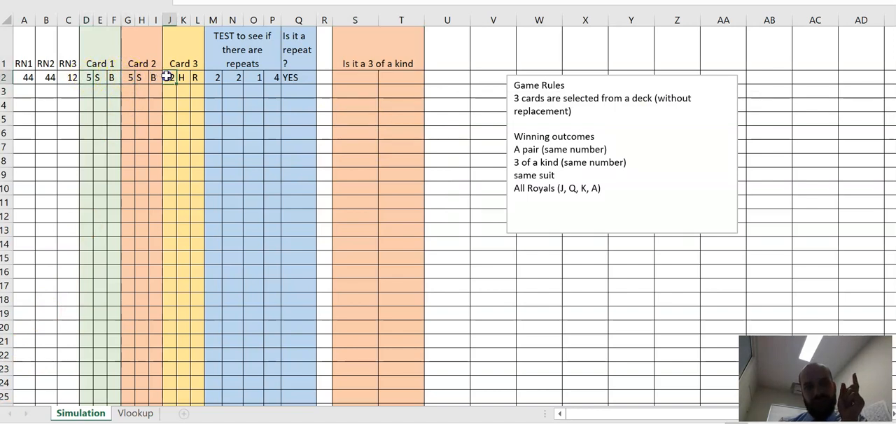
left_click(86, 80)
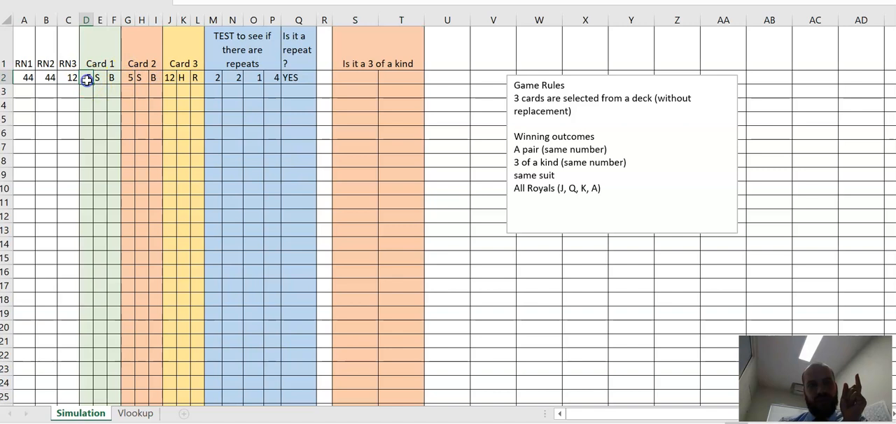
left_click(132, 81)
left_click(168, 77)
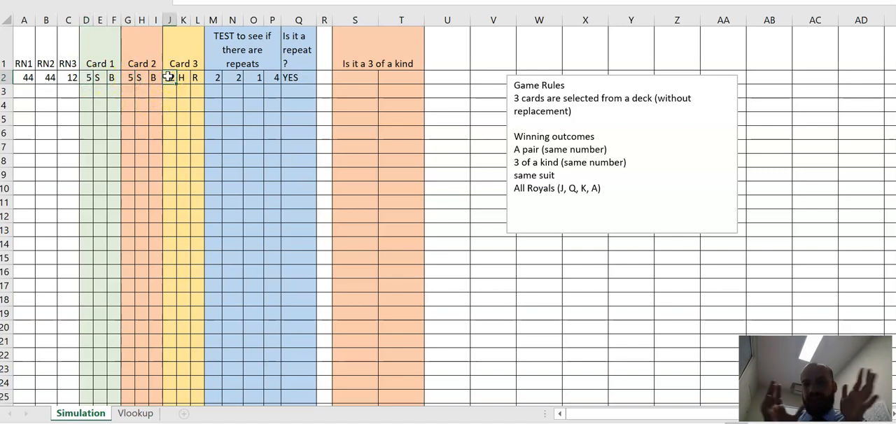
Step: Insert three blank columns at S:U before the "Is it a 3 of a kind" columns
left_click_drag(459, 14, 365, 15)
right_click(365, 16)
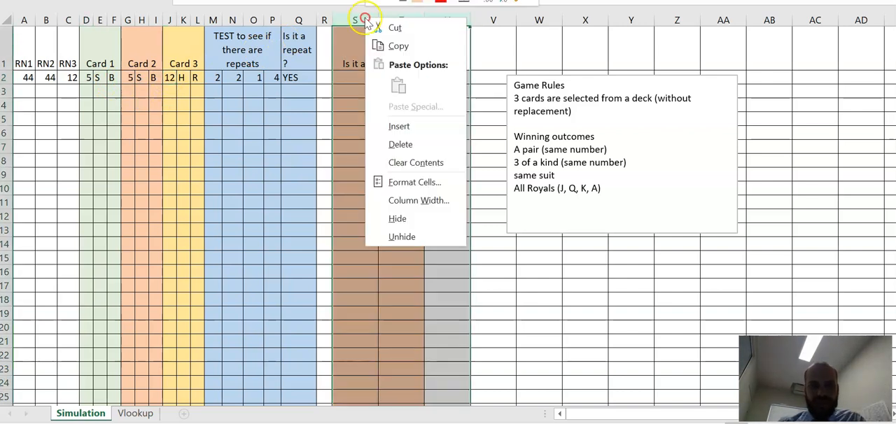
left_click(404, 119)
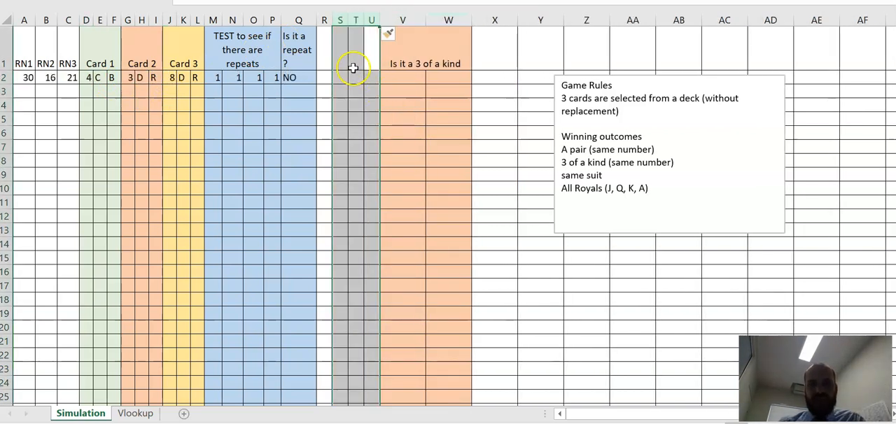
Step: Link S2, T2 and U2 to the three card numbers in D2, G2 and J2
double_click(344, 76)
type("=")
left_click(86, 77)
key("Return")
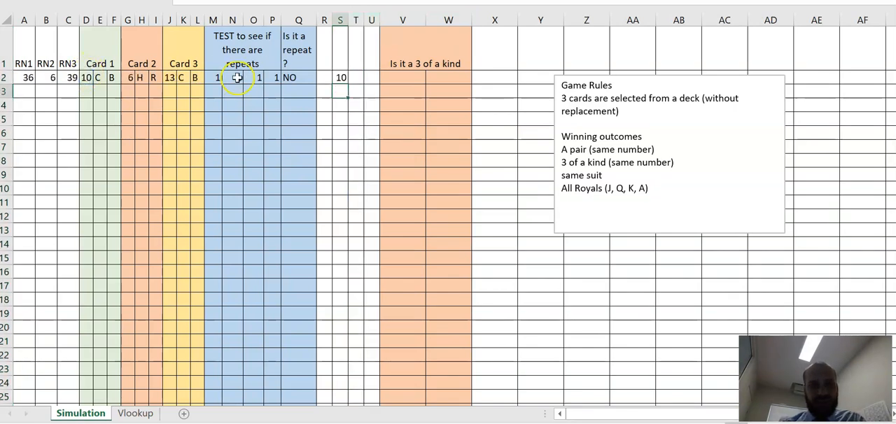
left_click(357, 77)
type("=")
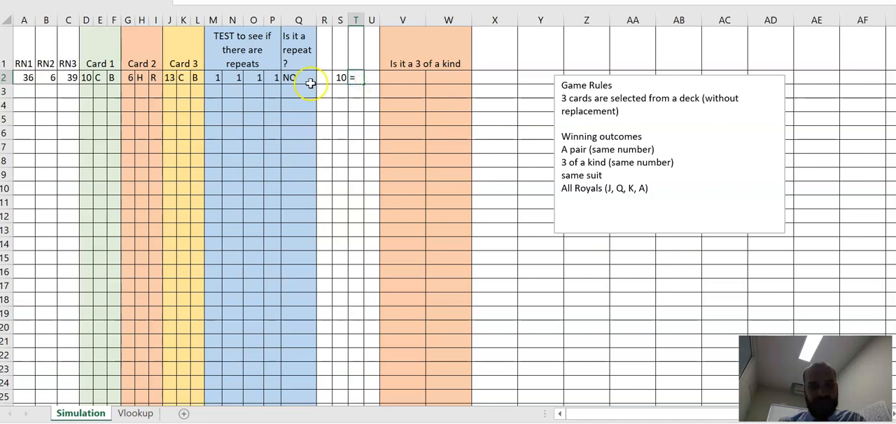
left_click(132, 77)
key("Return")
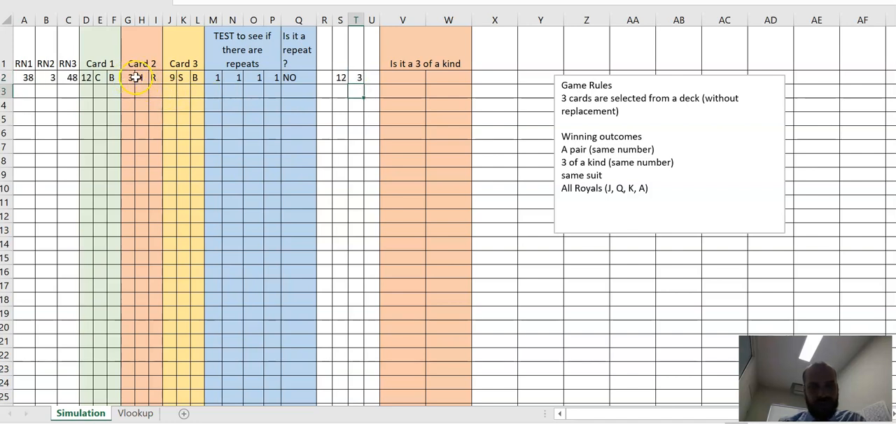
left_click(371, 77)
type("=")
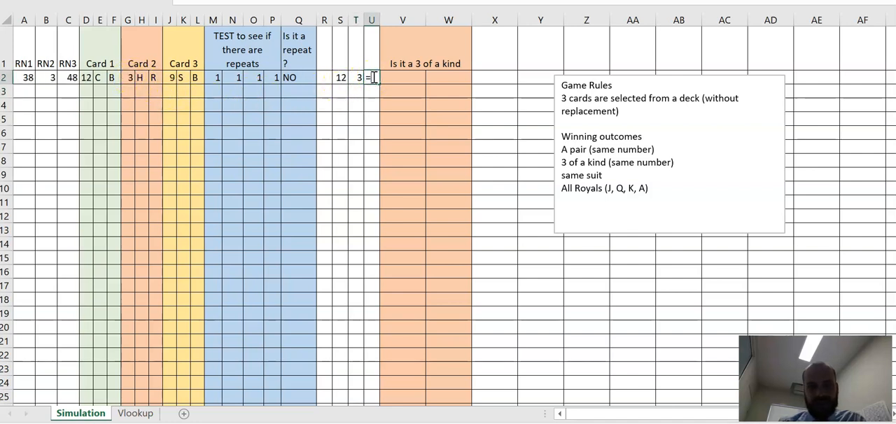
left_click(169, 78)
key("Return")
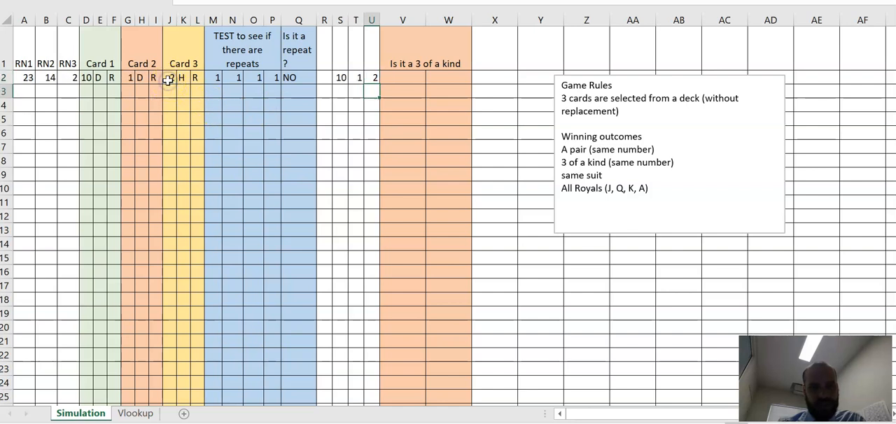
Step: Merge S1:U1 into one header cell and title it "Card ranks"
left_click_drag(342, 56, 378, 62)
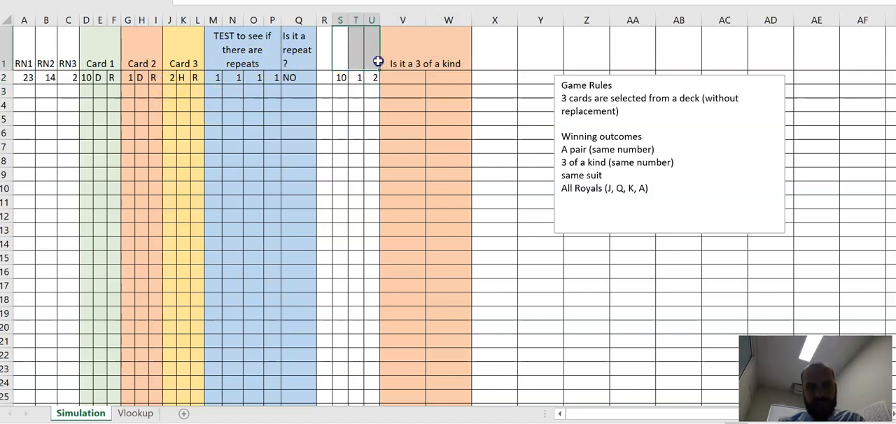
left_click(343, 3)
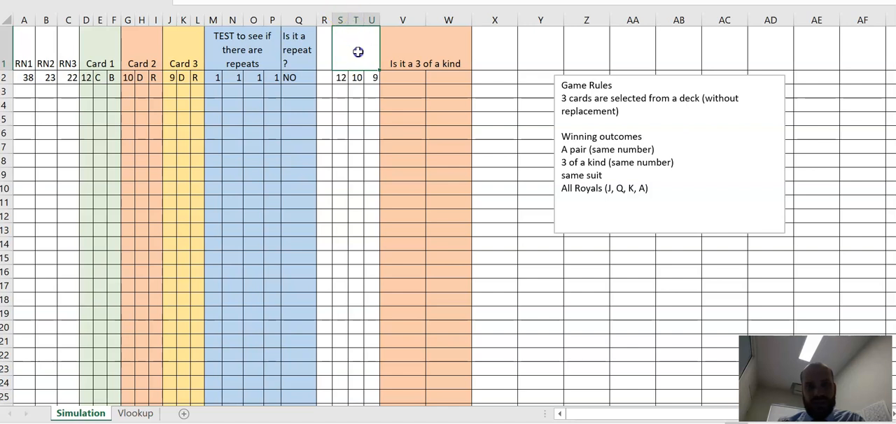
type("Card ranks")
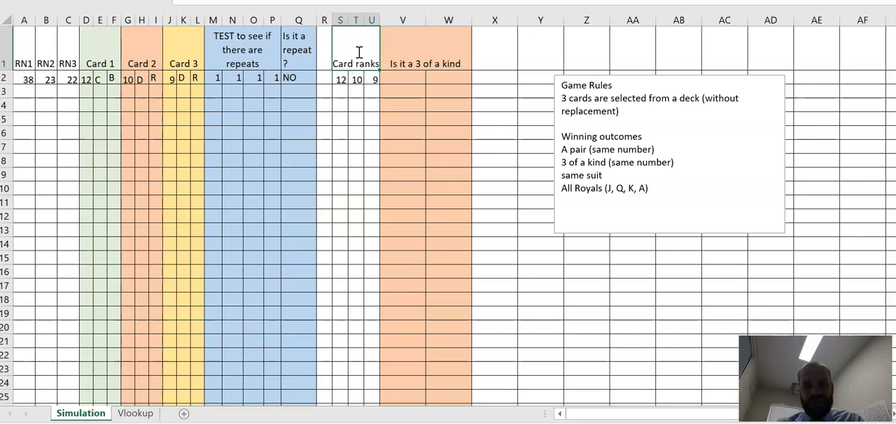
key("Return")
Step: Fill columns S:U with the same light gold as the Card 3 columns
left_click(340, 19)
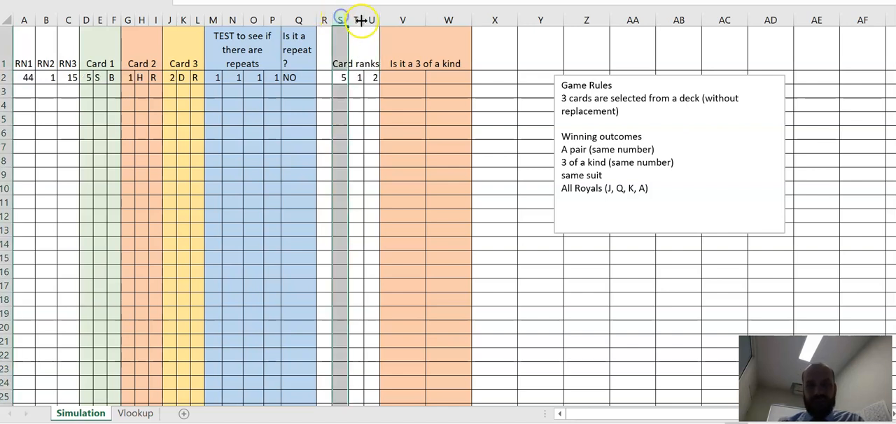
left_click(371, 19, "shift")
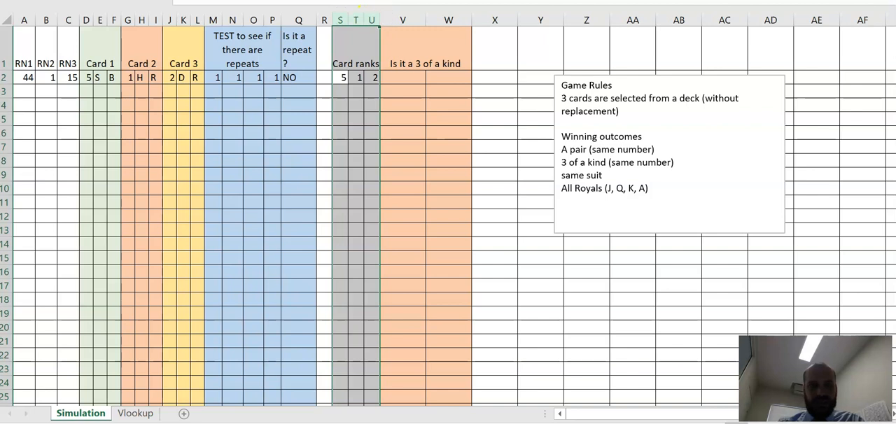
left_click(180, 1)
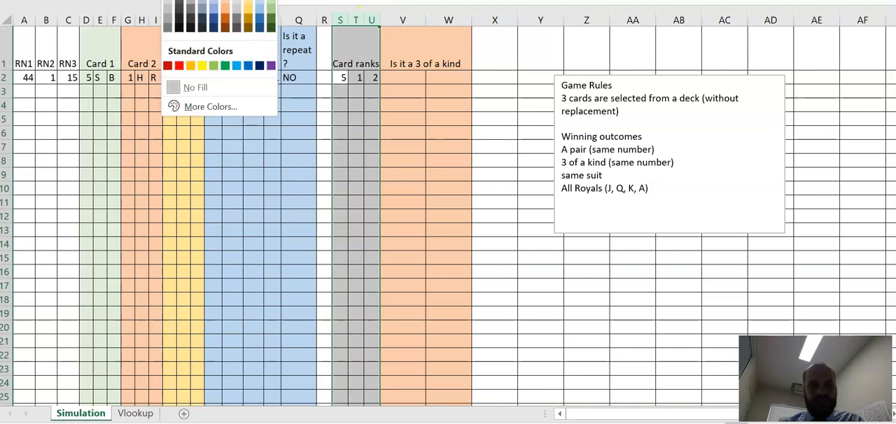
left_click(248, 15)
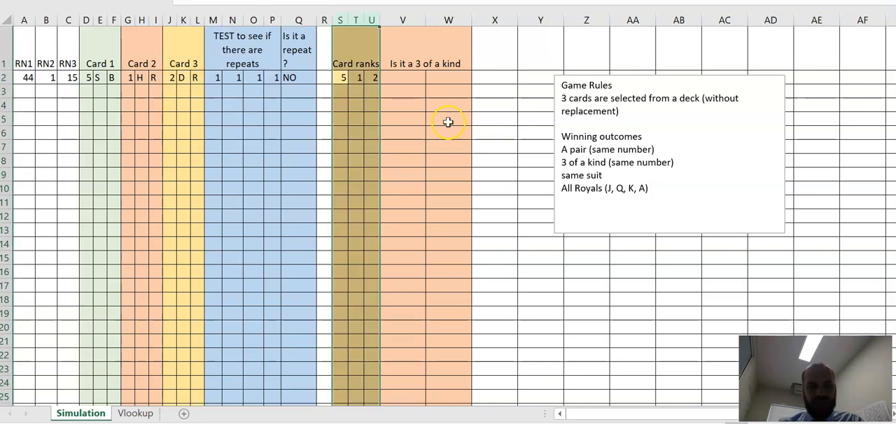
Step: Enter =COUNTIF($S2:$U2,S2) in V2 to count how often the first card's rank occurs among the three ranks
left_click(424, 80)
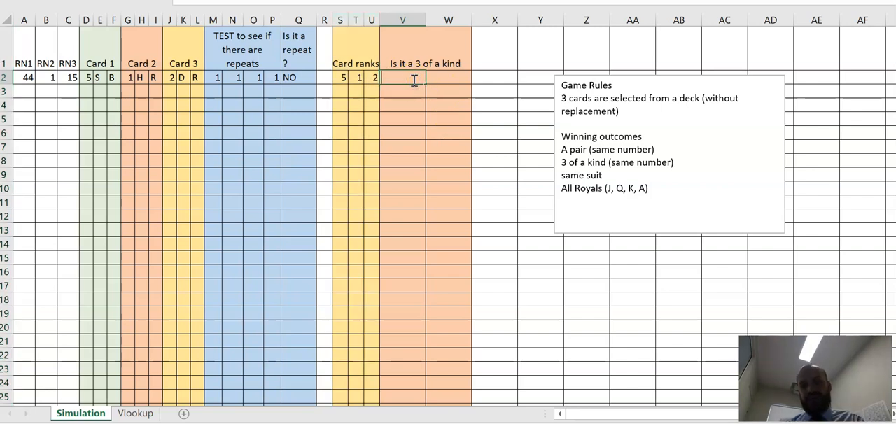
type("=countif(")
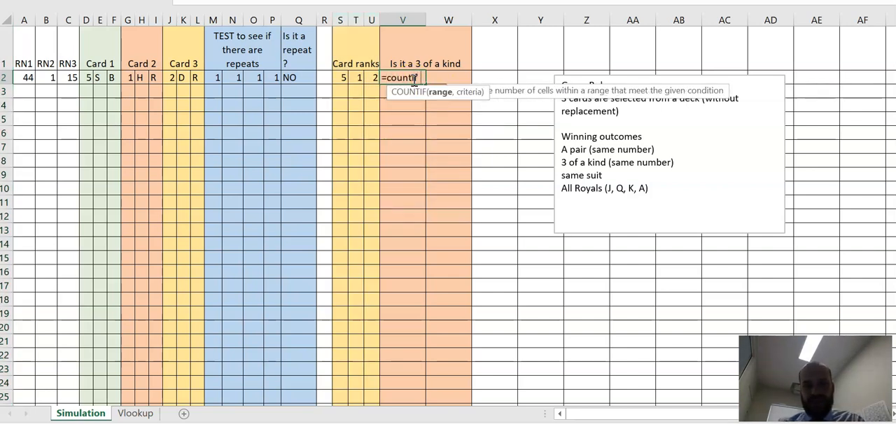
left_click_drag(344, 79, 374, 76)
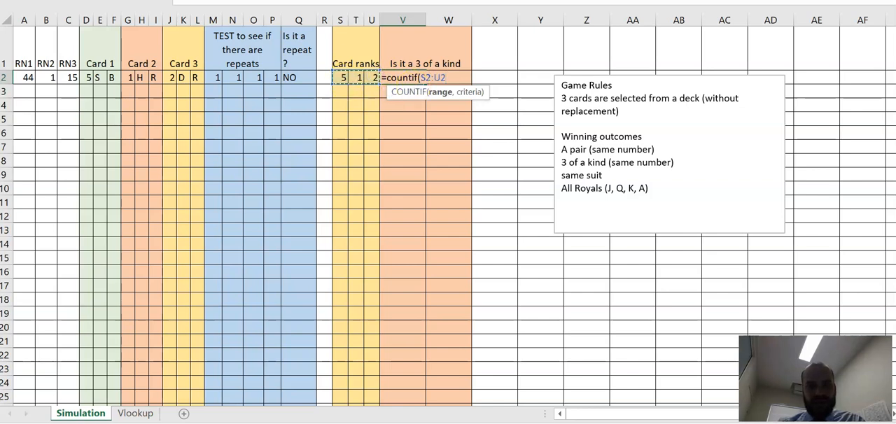
left_click(239, 2)
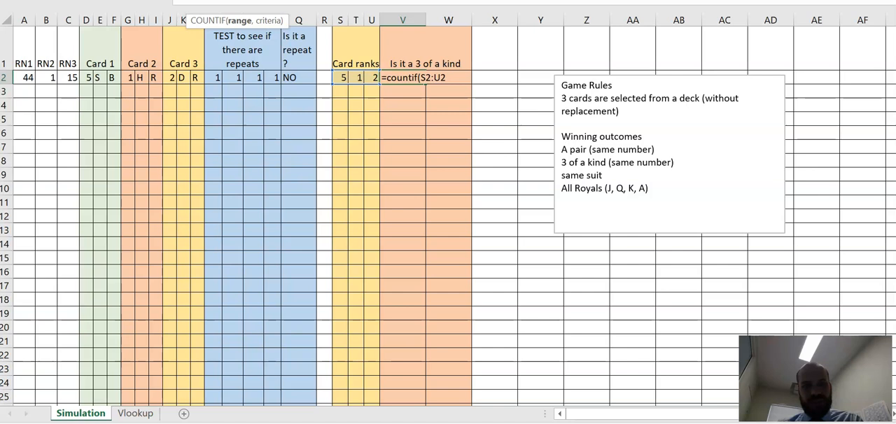
type(",")
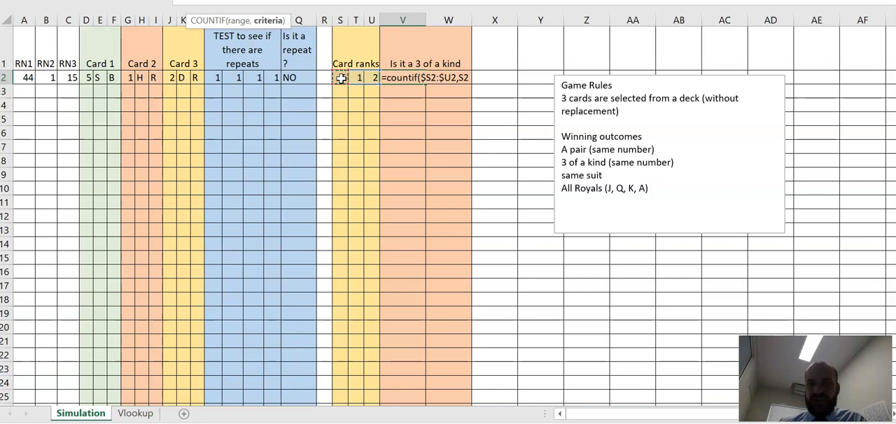
type(")")
key("Return")
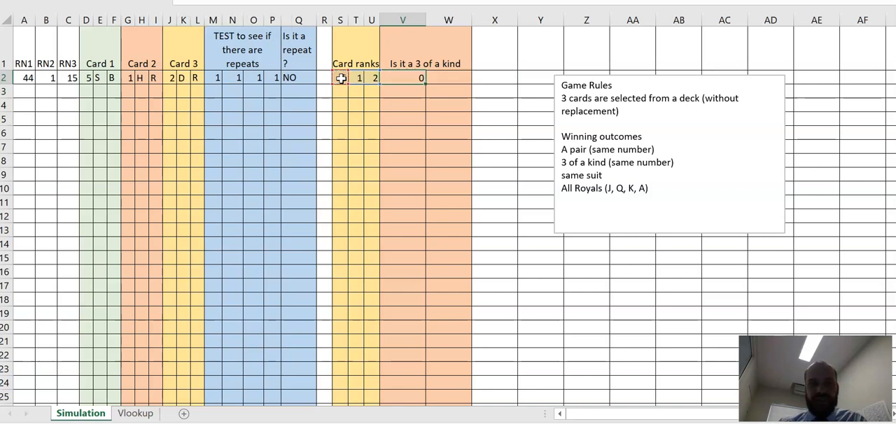
Step: Enter the trial numbers 1, 1, 2, 3, 4, 5 and 6 in V4:V10 to redraw the cards and check the count in V2
left_click(407, 76)
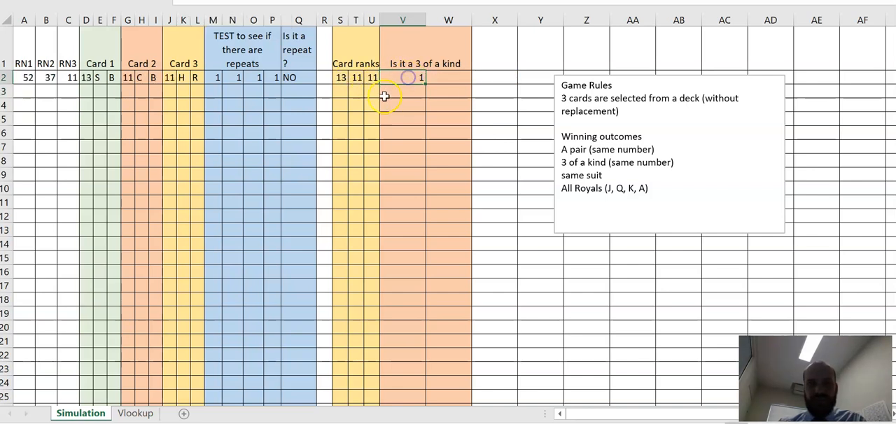
left_click(343, 82)
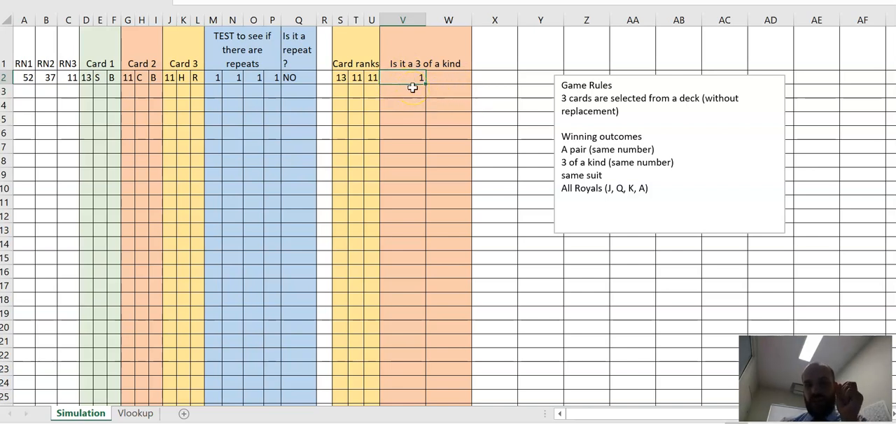
left_click(340, 78)
left_click(413, 79)
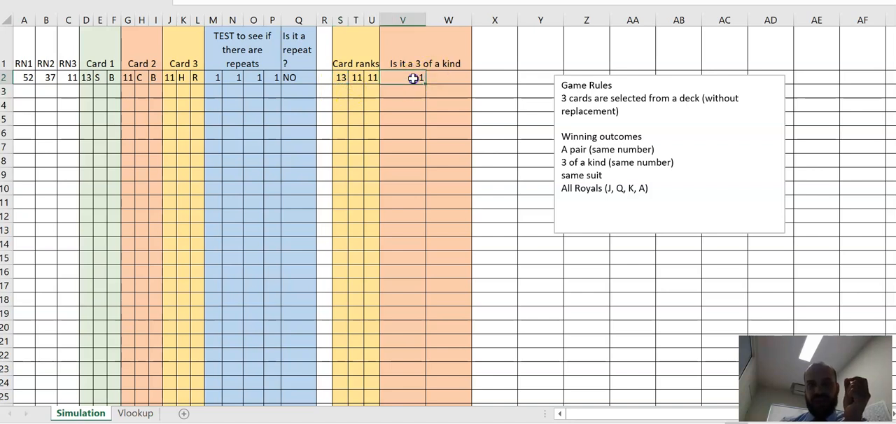
left_click(413, 100)
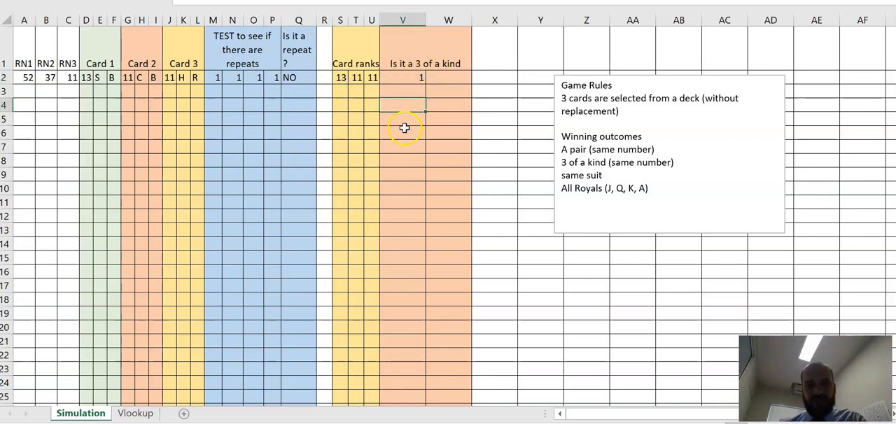
type("1")
key("Return")
type("1")
key("Return")
type("2")
key("Return")
type("3")
key("Return")
type("4")
key("Return")
type("5")
key("Return")
type("6")
key("Return")
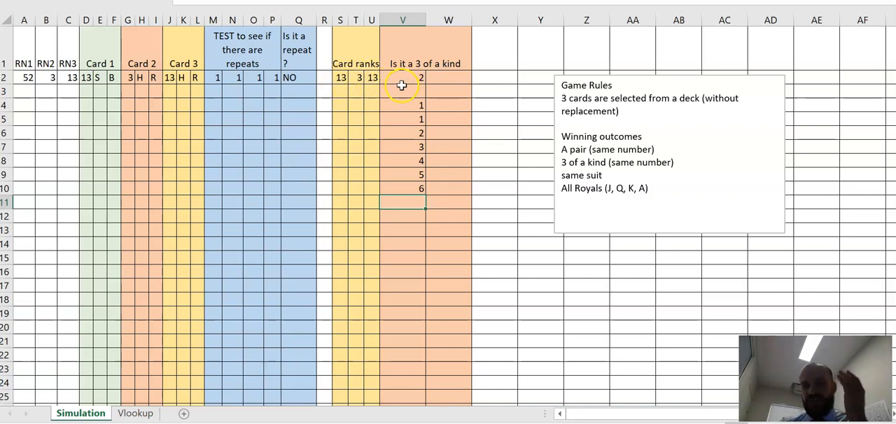
left_click(423, 81)
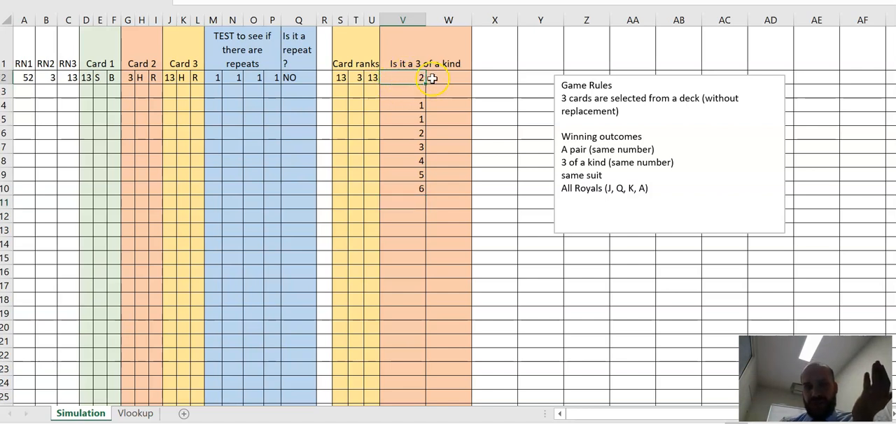
Step: Clear the trial numbers from V4:V13
left_click(410, 100)
left_click_drag(409, 101, 425, 232)
key("Delete")
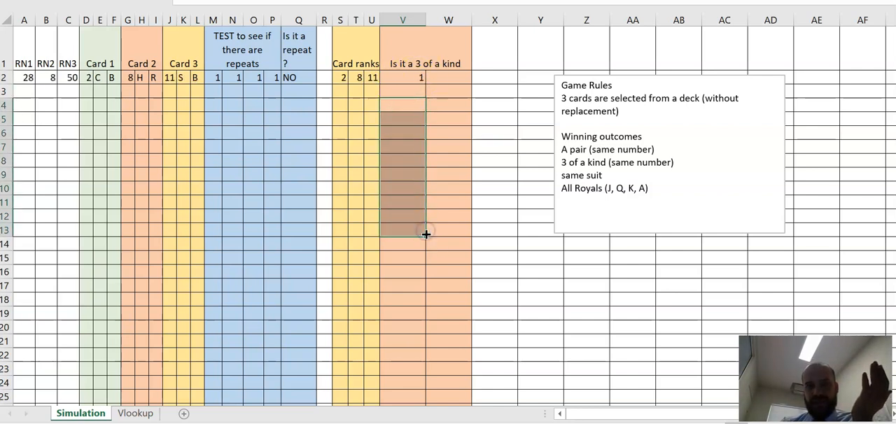
Step: Enter =IF(V2=3,"yes","no") in W2 to report whether the cards are a 3 of a kind
left_click(449, 78)
type("=if(")
left_click(400, 79)
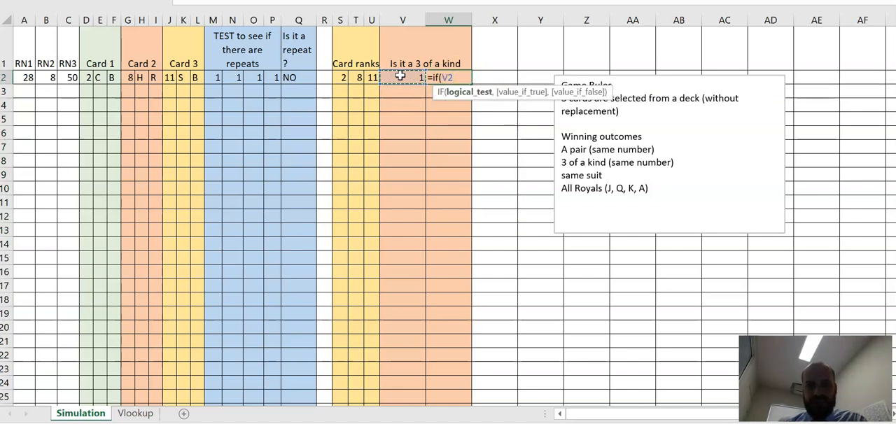
type("=3,")
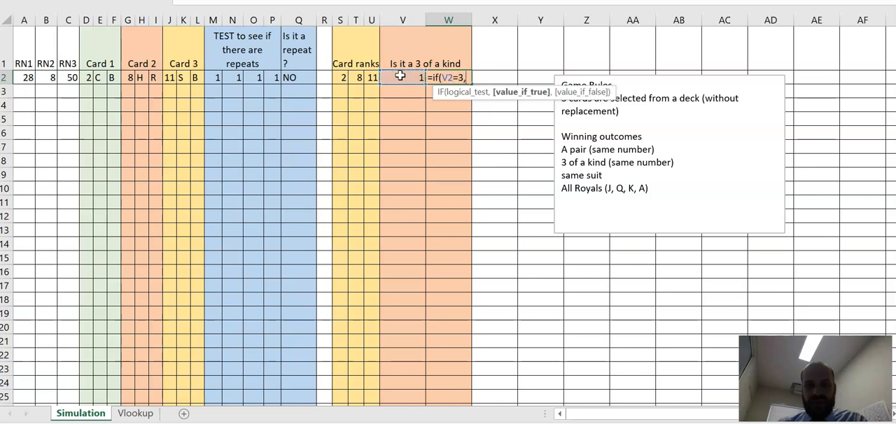
type("\"")
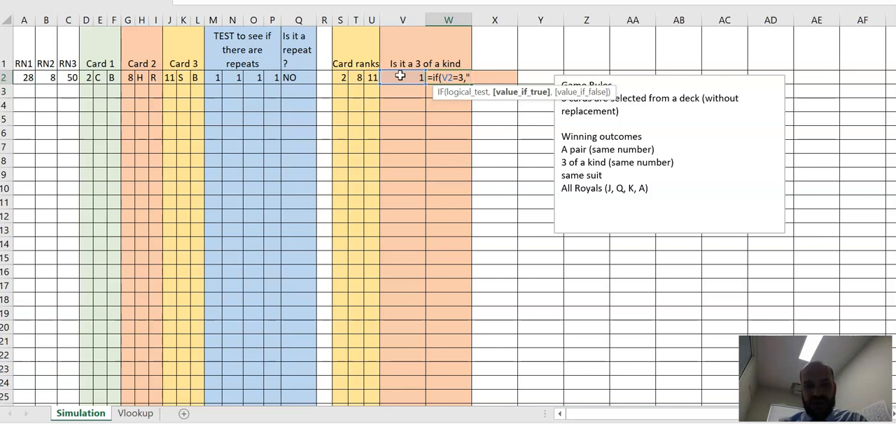
type("yes\",")
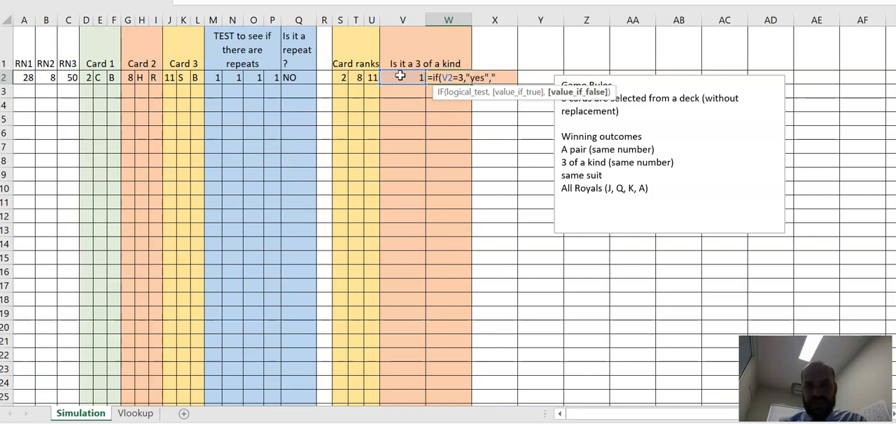
type("\"no\")")
key("Return")
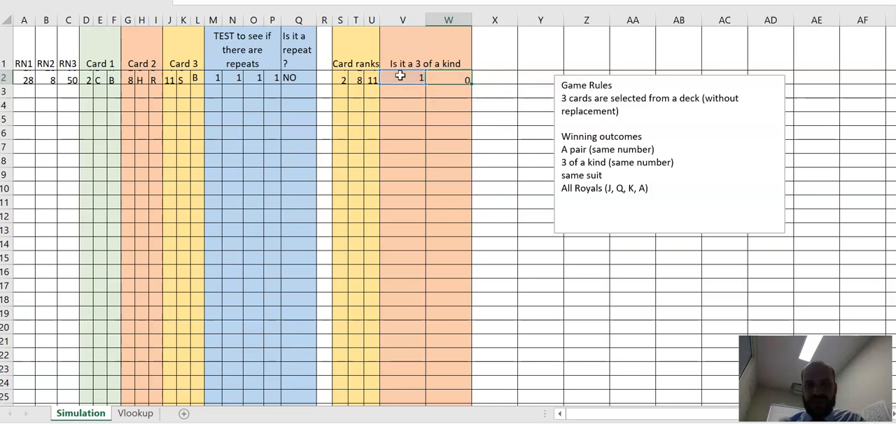
left_click(435, 72)
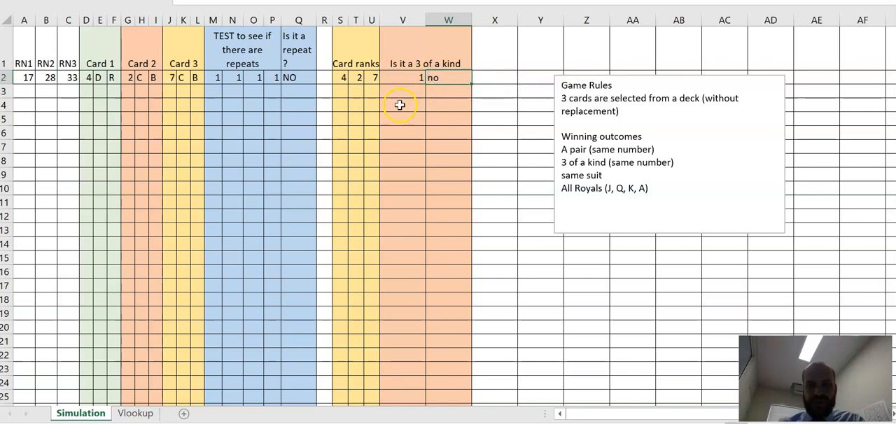
Step: Test the 3 of a kind check by temporarily overwriting the random numbers in A2, B2 and C2 with 23
left_click(21, 77)
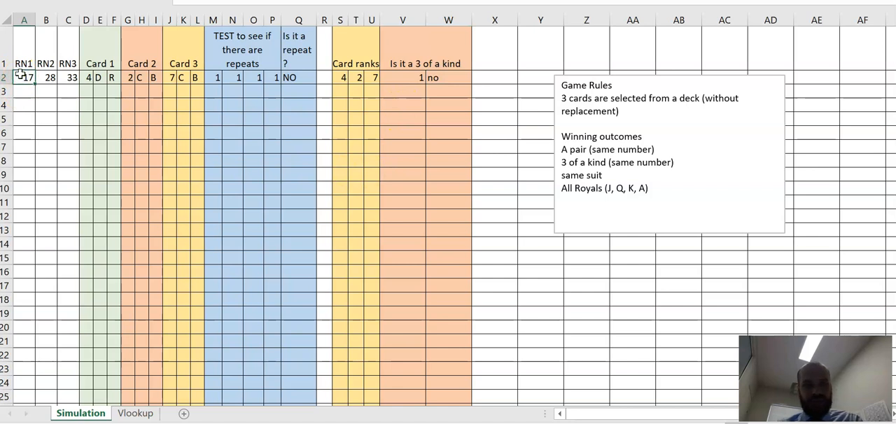
type("23")
key("Tab")
type("23")
key("Tab")
type("23")
key("Tab")
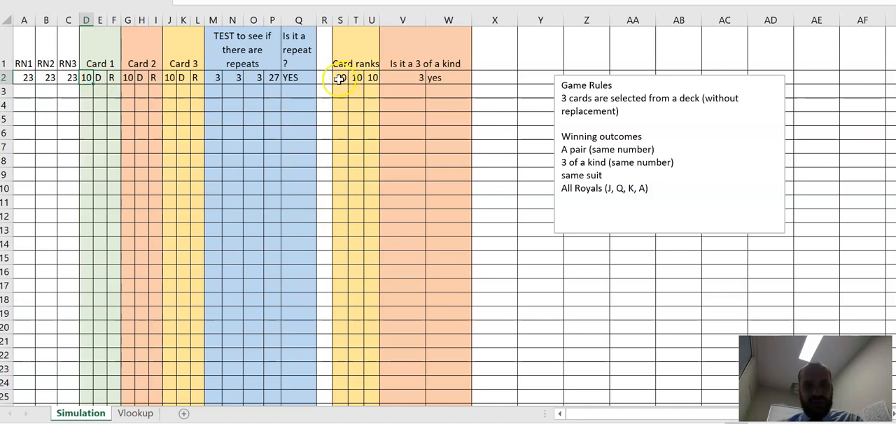
left_click(464, 78)
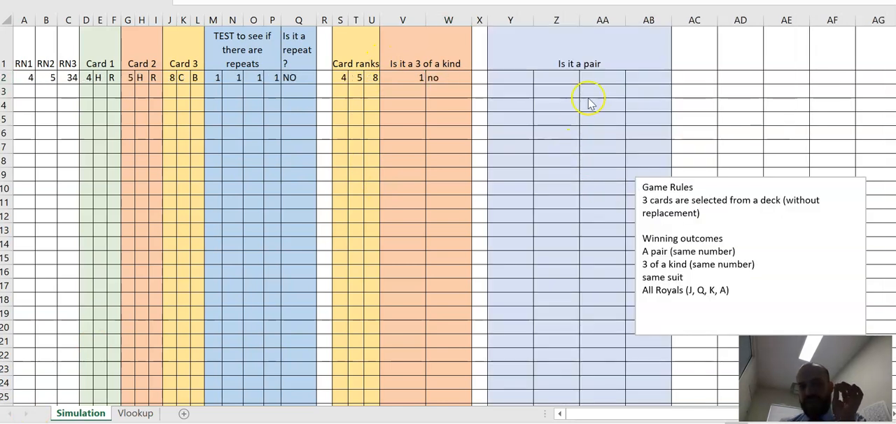
Step: Enter =IF(S2=T2,1,0) in Y2 to test whether the first and second card ranks match
left_click(502, 79)
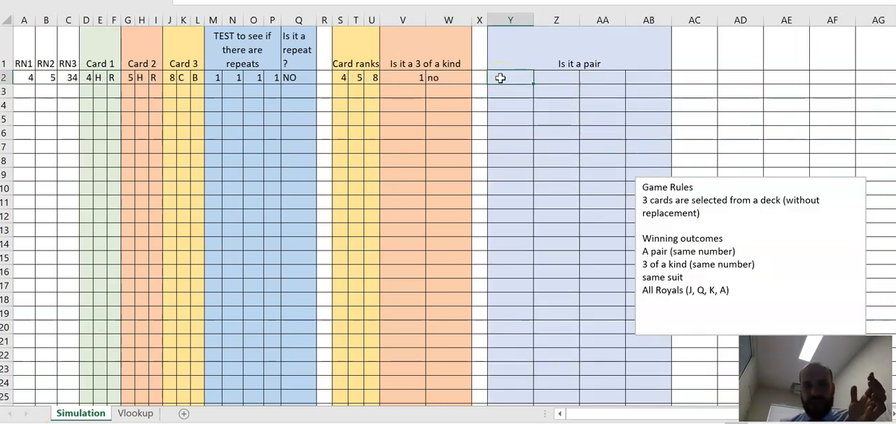
type("=")
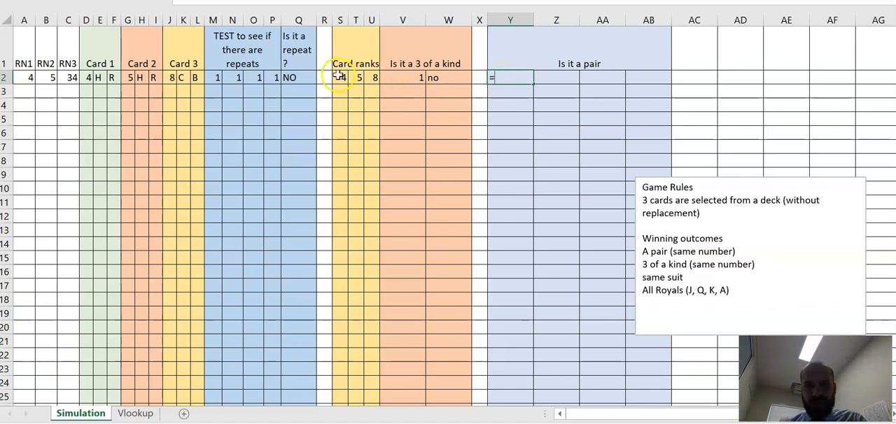
type("if(")
left_click(339, 77)
type(",")
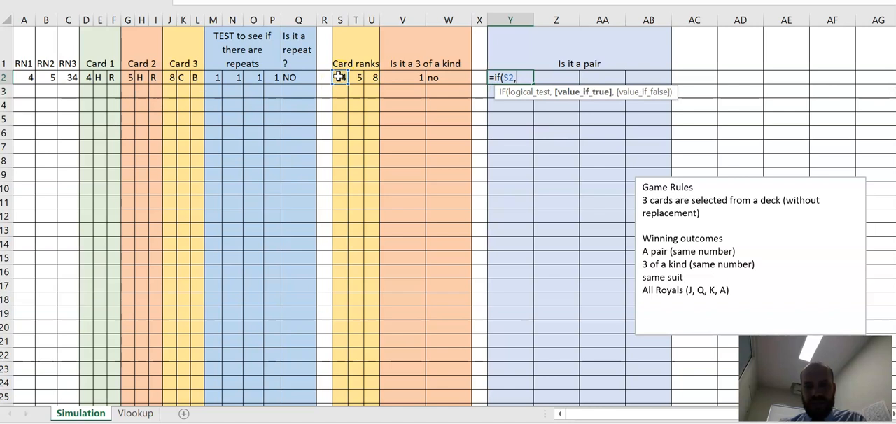
key("BackSpace")
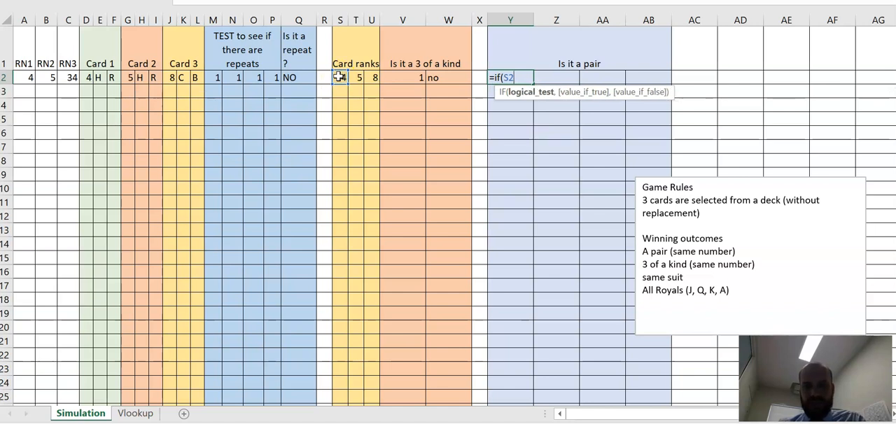
type("=")
left_click(359, 79)
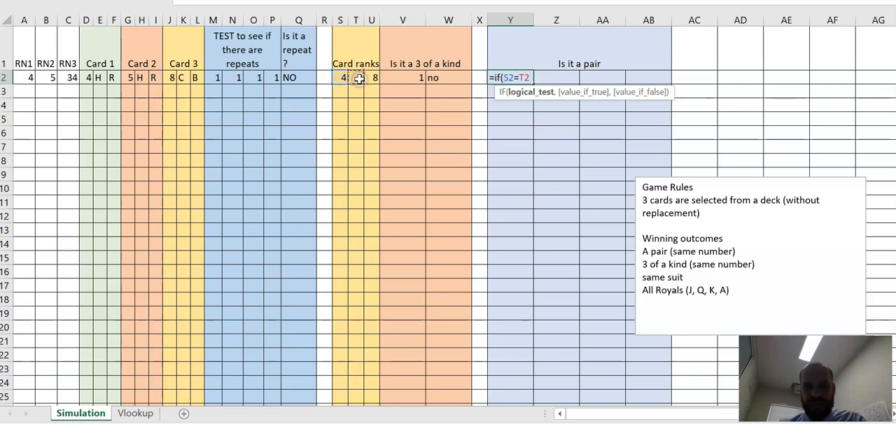
type(",1,")
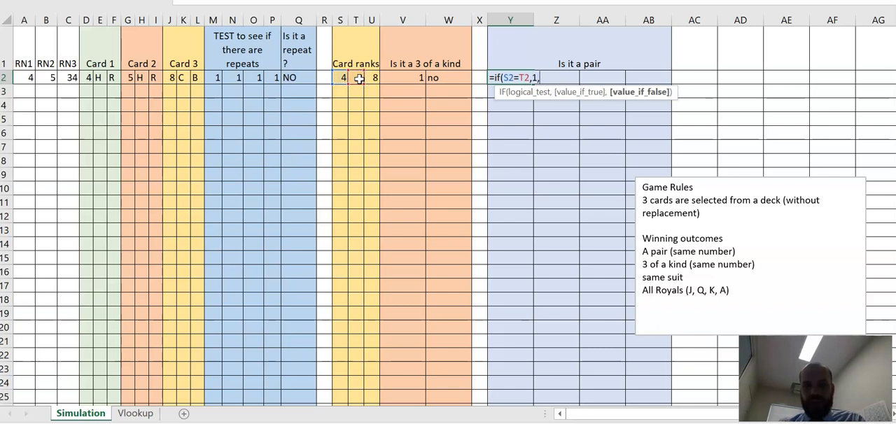
type("0")
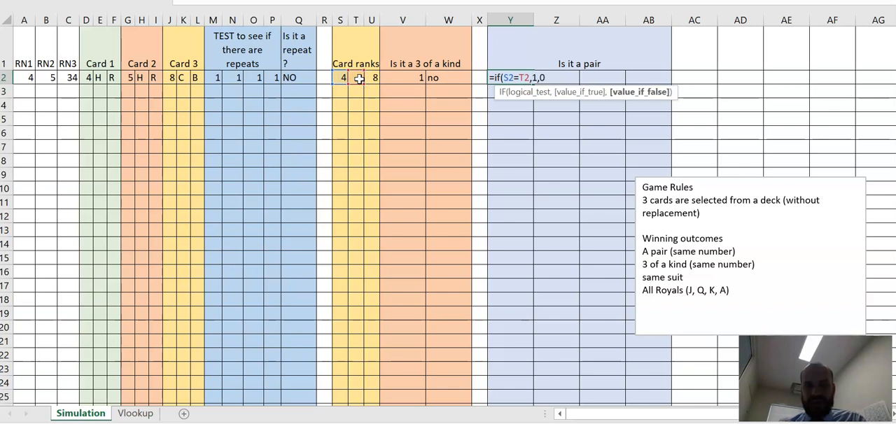
type(")")
key("Return")
left_click(531, 75)
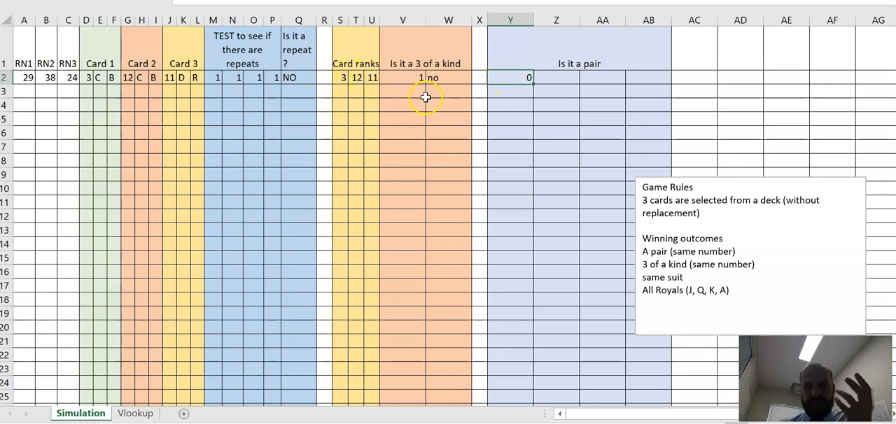
Step: Enter =IF(S2=U2,1,0) in Z2 to test whether the first and third card ranks match
left_click(554, 79)
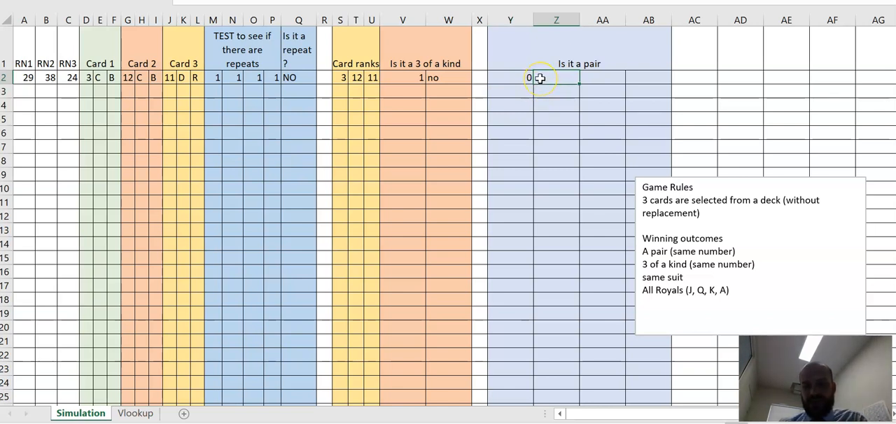
type("=if(")
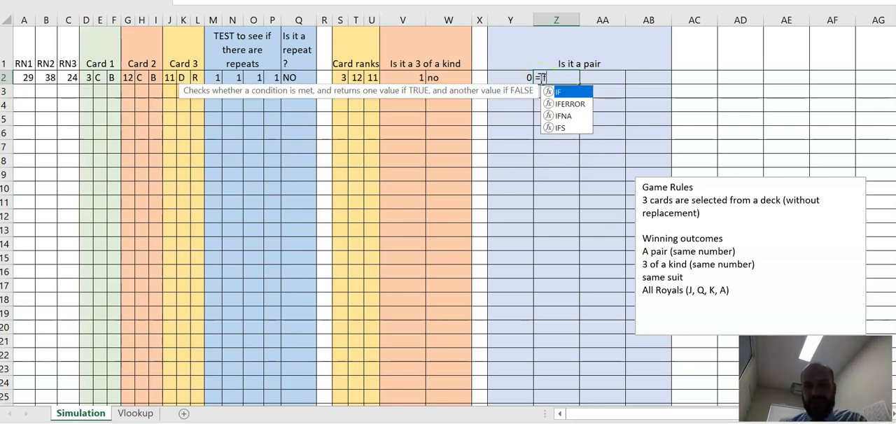
left_click(341, 74)
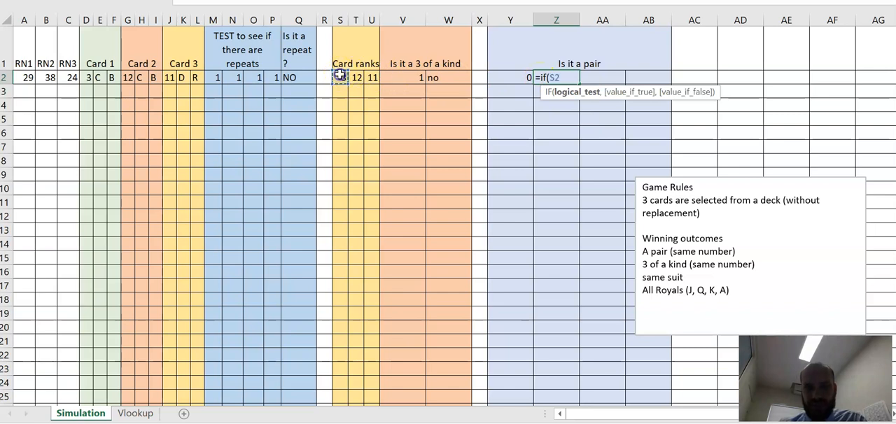
type("=")
left_click(370, 77)
type(")")
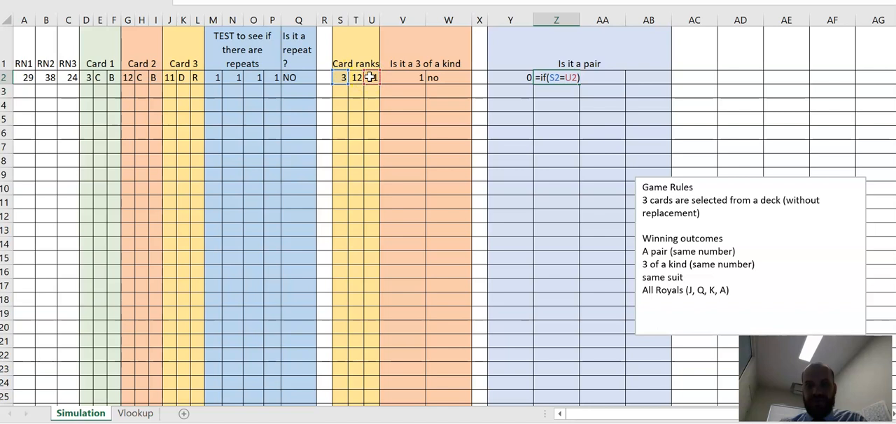
key("BackSpace")
type(",1,")
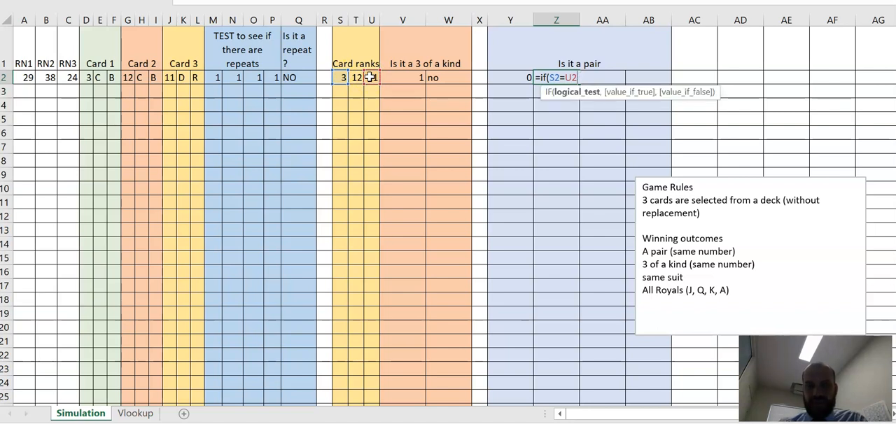
type("0)")
key("Return")
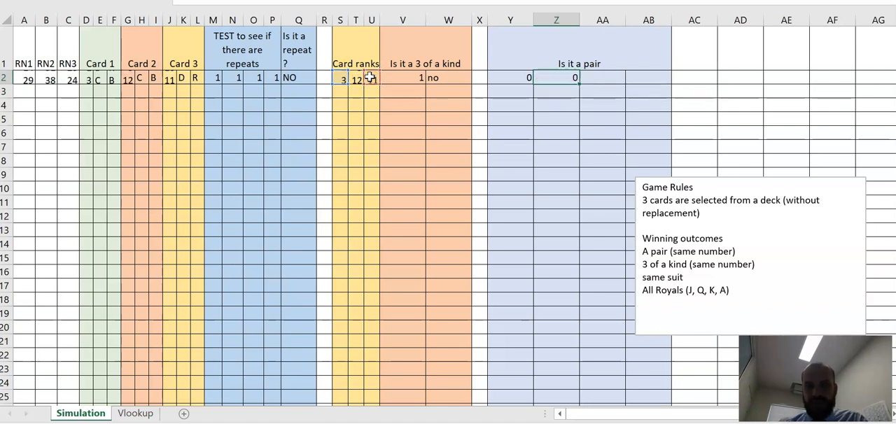
Step: Enter =IF(T2=U2,1,0) in AA2 to test whether the second and third card ranks match
left_click(610, 80)
type("=if(")
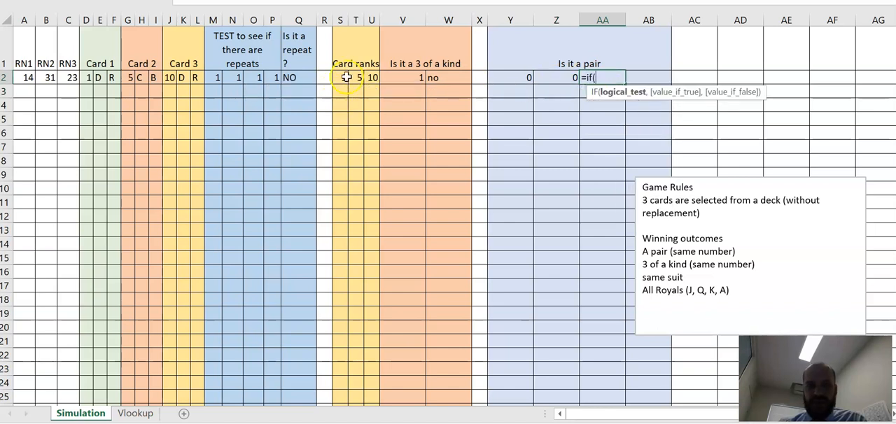
left_click(357, 80)
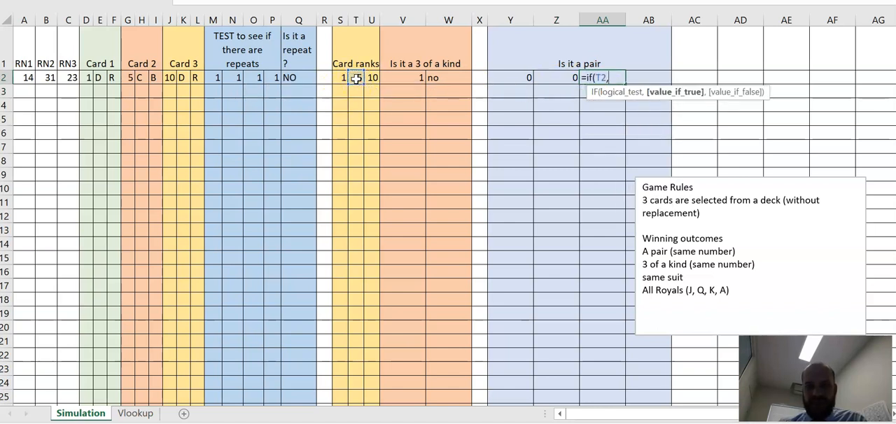
left_click(372, 78)
type(",1,0")
key("Return")
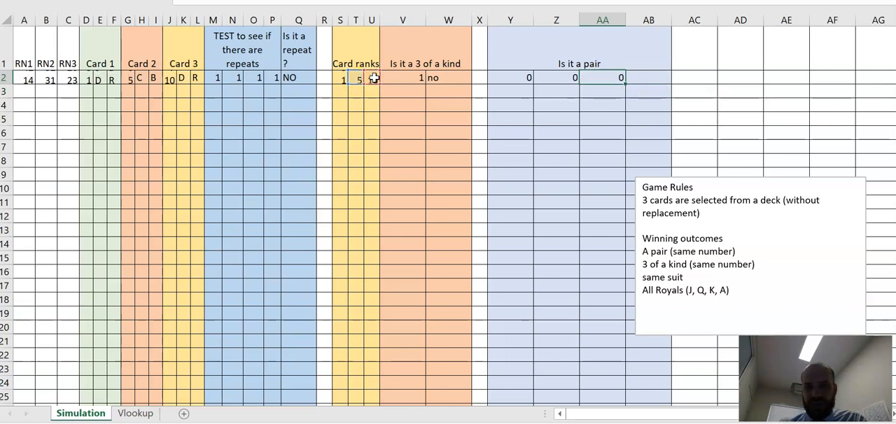
left_click(612, 77)
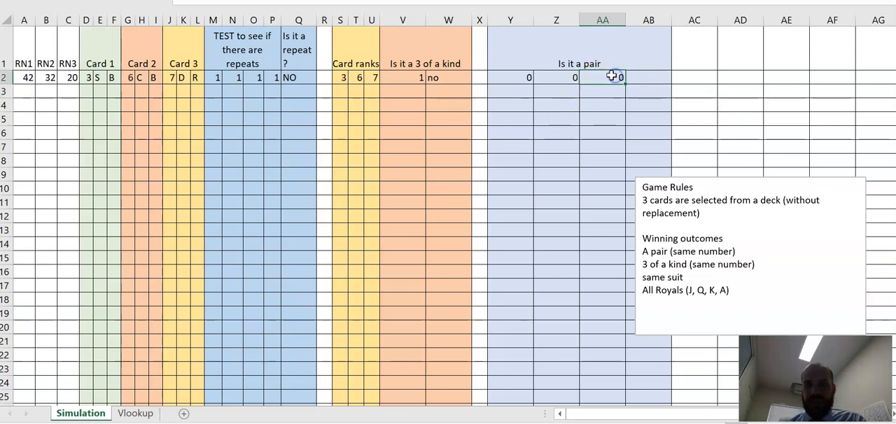
Step: Enter 1 in Z13 and Z14 to redraw the cards and check the pair tests, and clear both trial entries
left_click(513, 77)
left_click(549, 117)
left_click(535, 230)
type("1")
key("Return")
type("1")
key("Return")
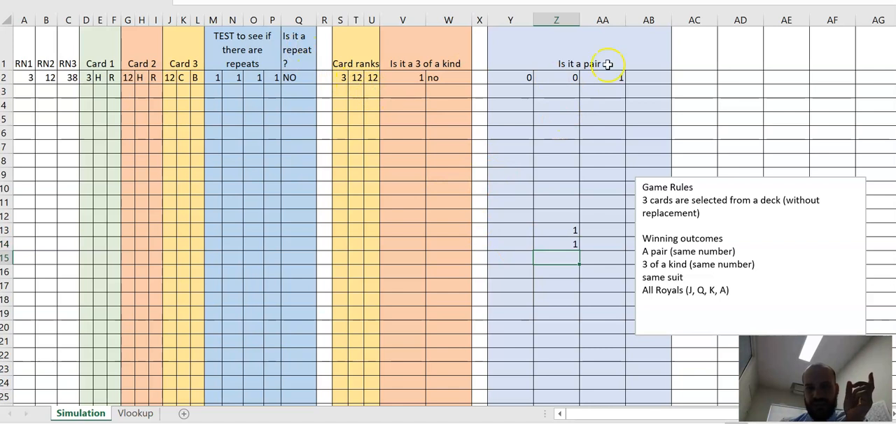
left_click_drag(544, 202, 553, 277)
key("Delete")
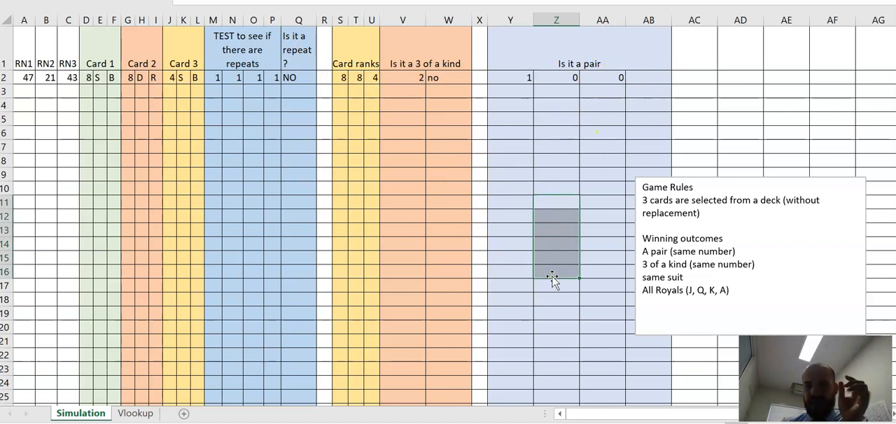
left_click(646, 76)
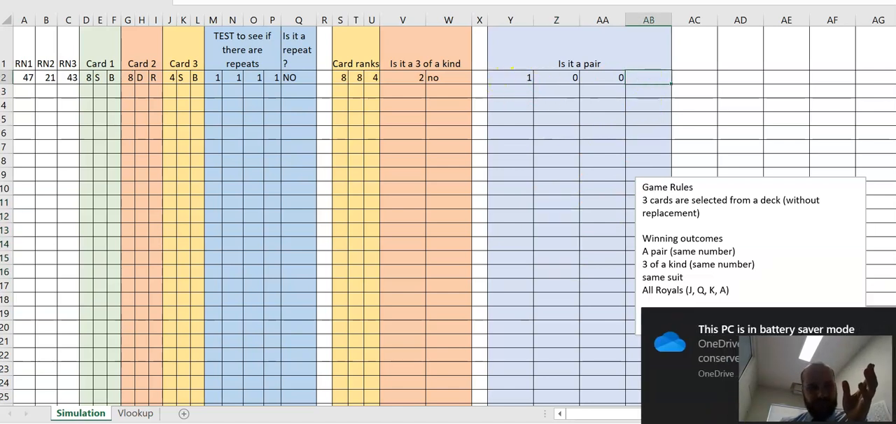
left_click(659, 78)
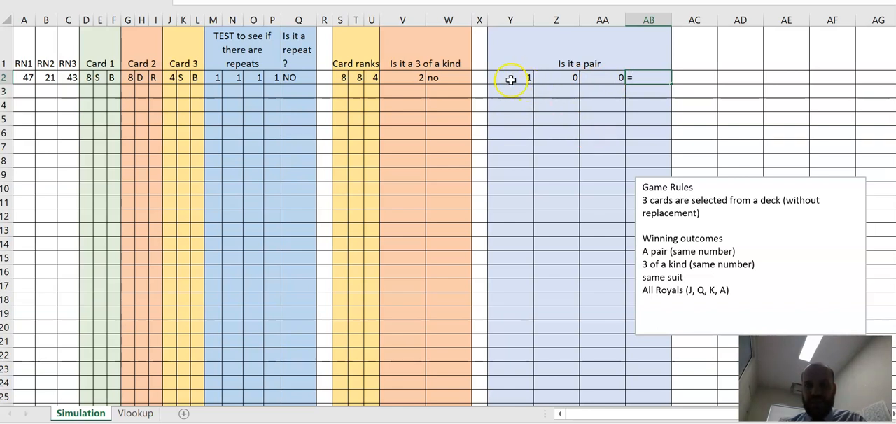
type("sum(")
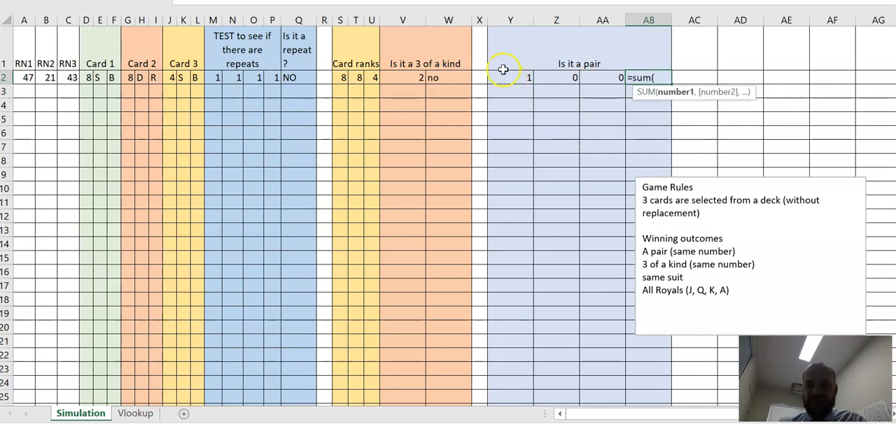
left_click(505, 70)
left_click_drag(502, 77, 590, 78)
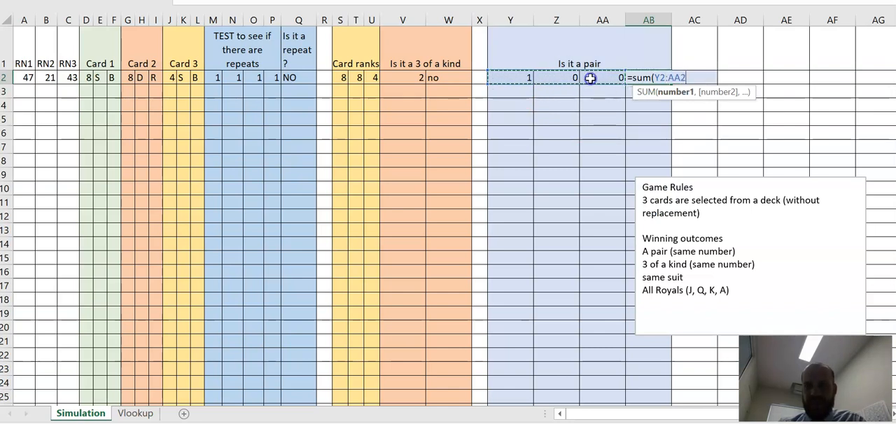
type(",")
key("BackSpace")
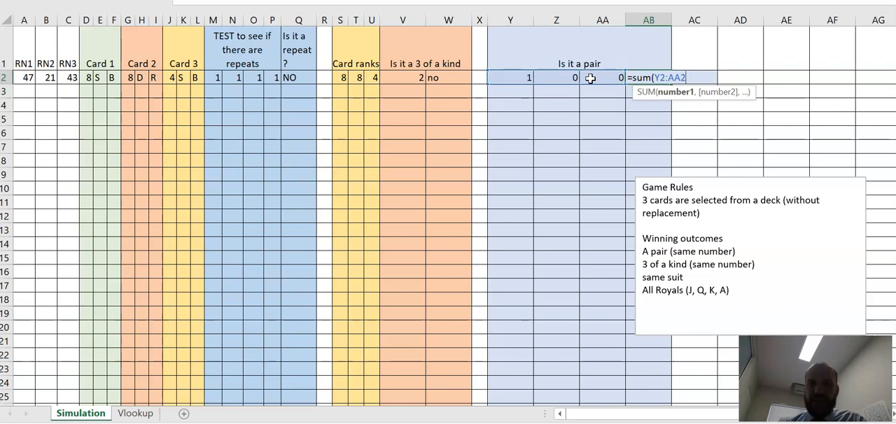
key("BackSpace")
key("BackSpace")
key("BackSpace")
key("BackSpace")
key("BackSpace")
key("BackSpace")
key("BackSpace")
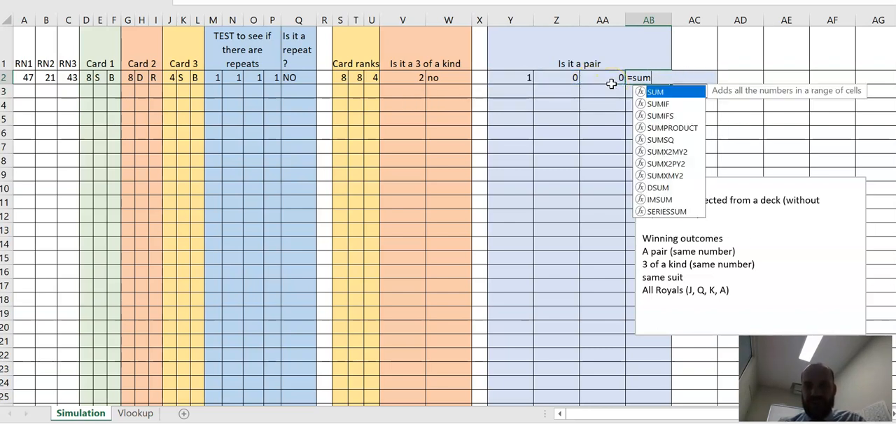
Step: Enter =IF(SUM(Y2:AA2)=1,"yes","no") in AB2 to report whether the cards contain a pair
type("if(sum(")
left_click_drag(539, 79, 604, 79)
type(")")
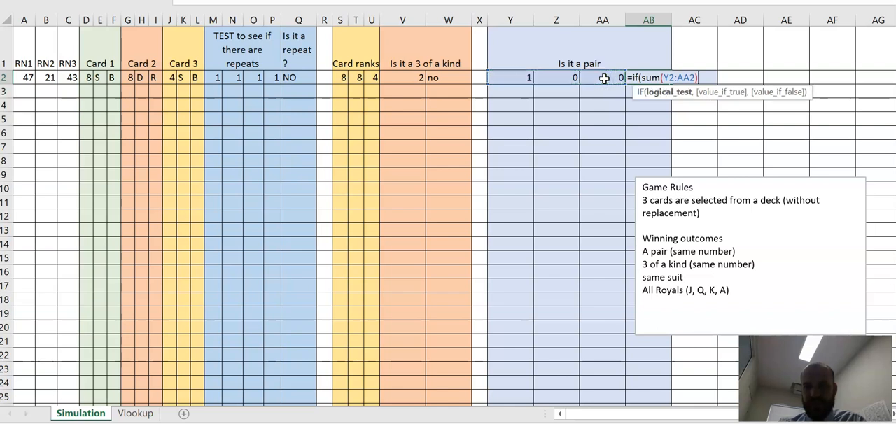
type("=1,")
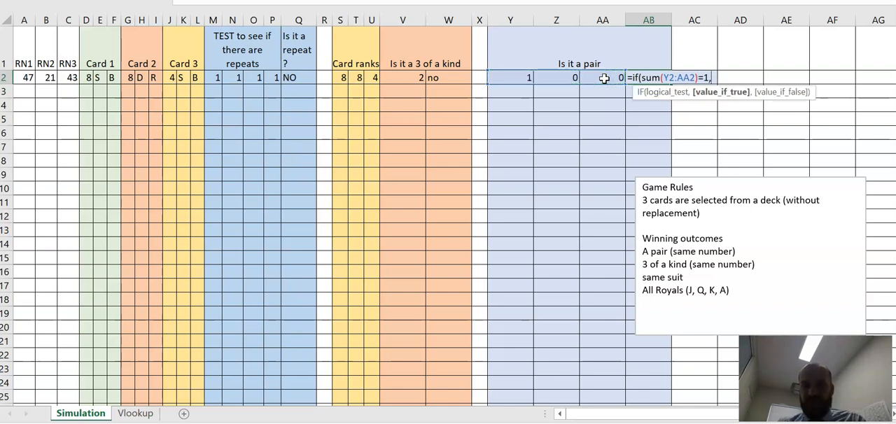
type("\"")
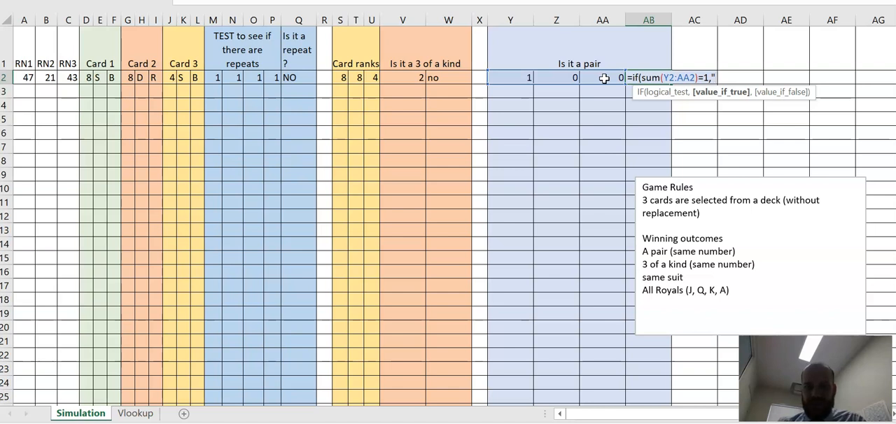
type("yes\",\"no\")")
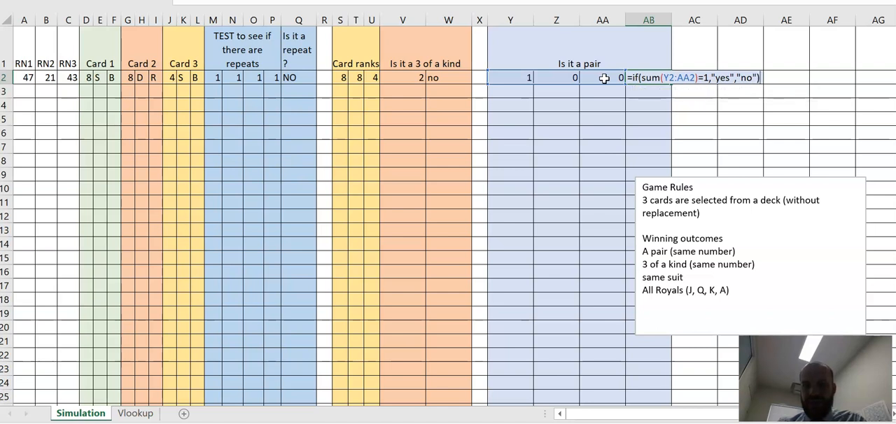
key("Return")
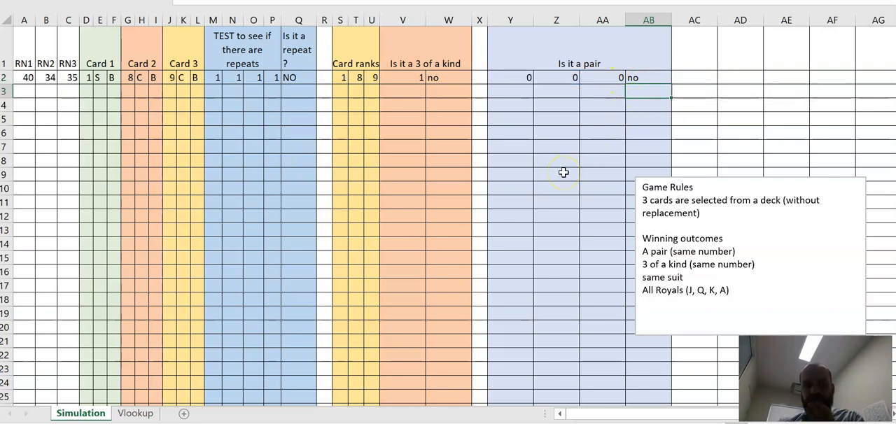
Step: Enter the trial numbers 1 to 6 in Y10:Y15 to redraw the cards and check the pair result in AB2, and clear them
left_click(519, 187)
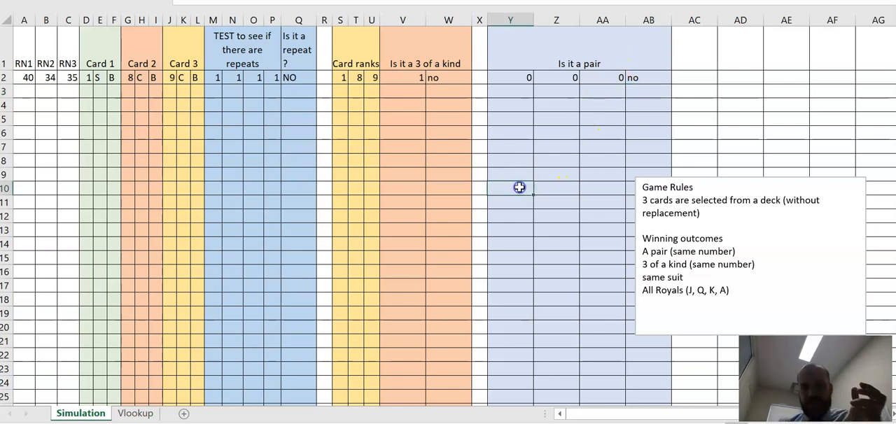
type("1")
key("Return")
type("2")
key("Return")
type("3")
key("Return")
type("4")
key("Return")
type("5")
key("Return")
type("6")
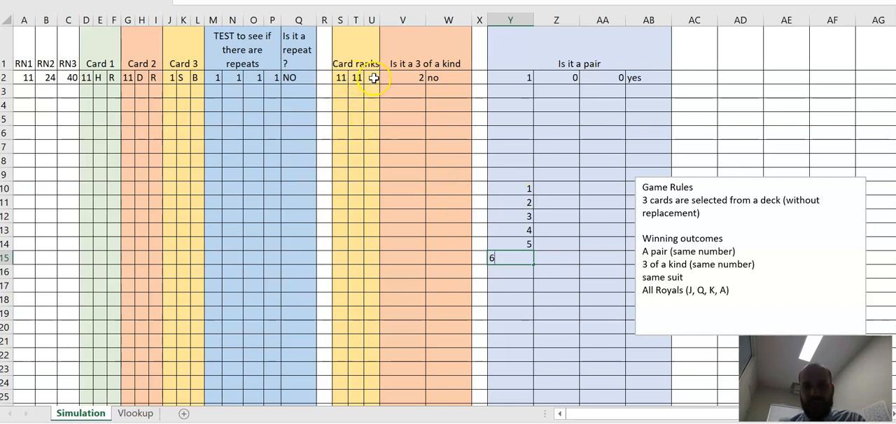
left_click_drag(490, 175, 523, 272)
key("Delete")
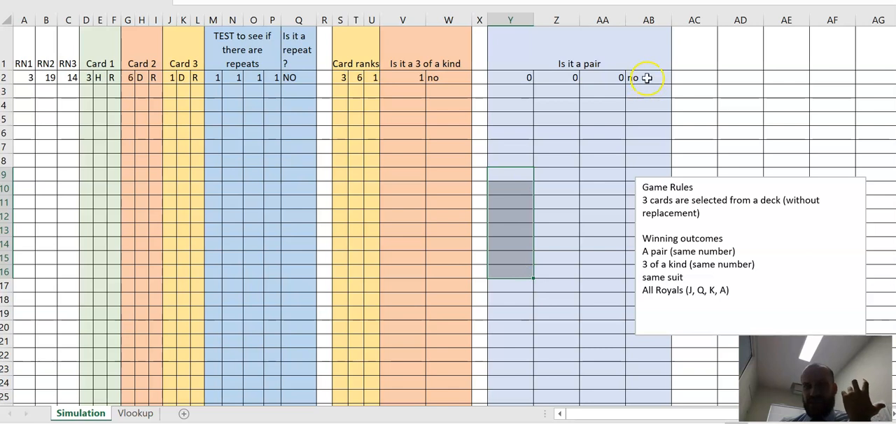
left_click(647, 78)
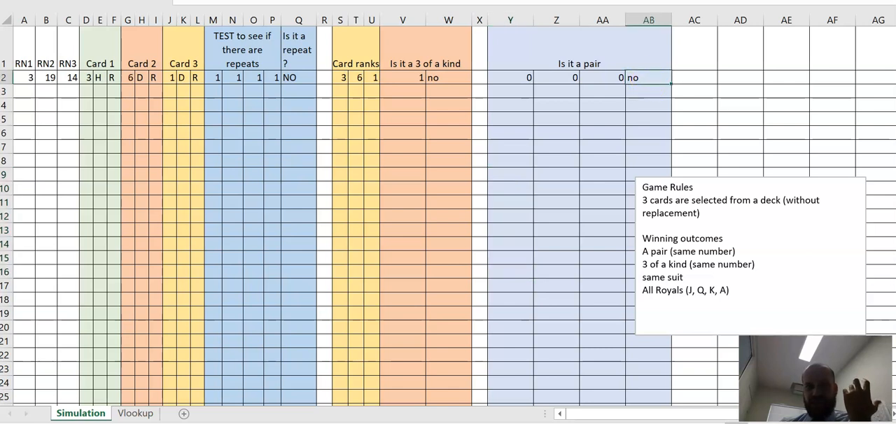
Step: Review the three pair test cells Y2, Z2 and AA2 together with the pair result in AB2
left_click(510, 78)
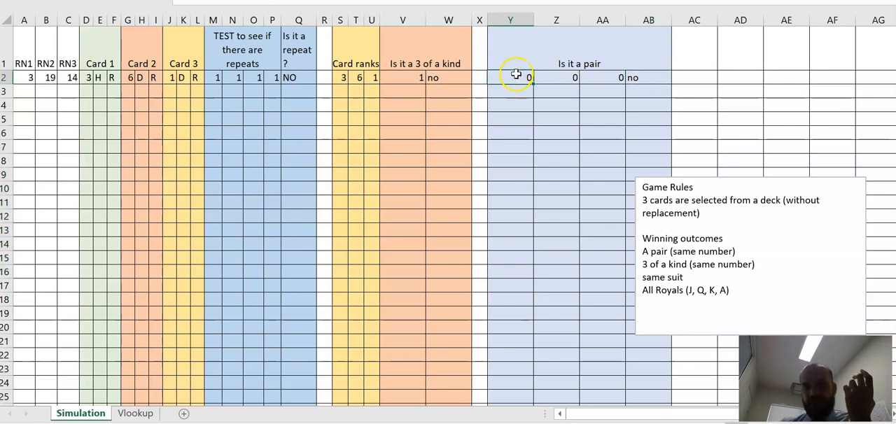
left_click(568, 78)
left_click(514, 79)
left_click(546, 79)
left_click(503, 77)
left_click(558, 77)
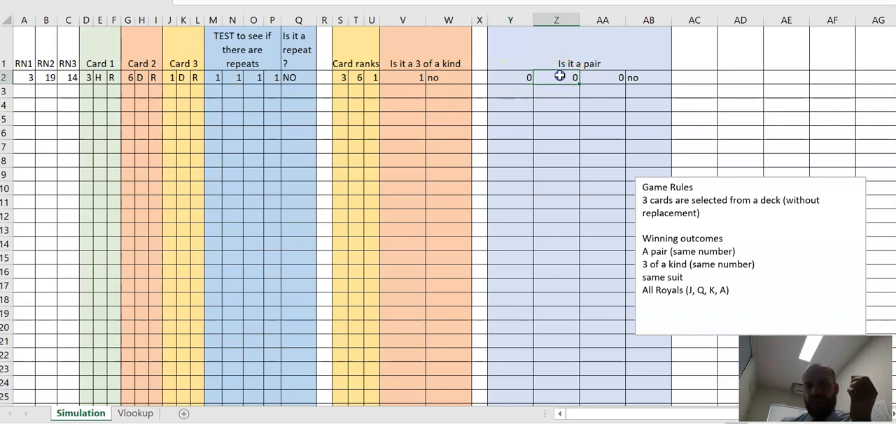
left_click(661, 77)
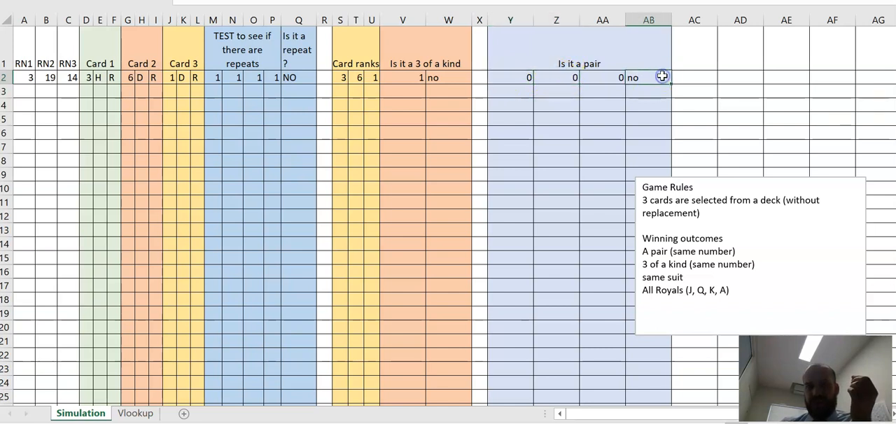
left_click(526, 80)
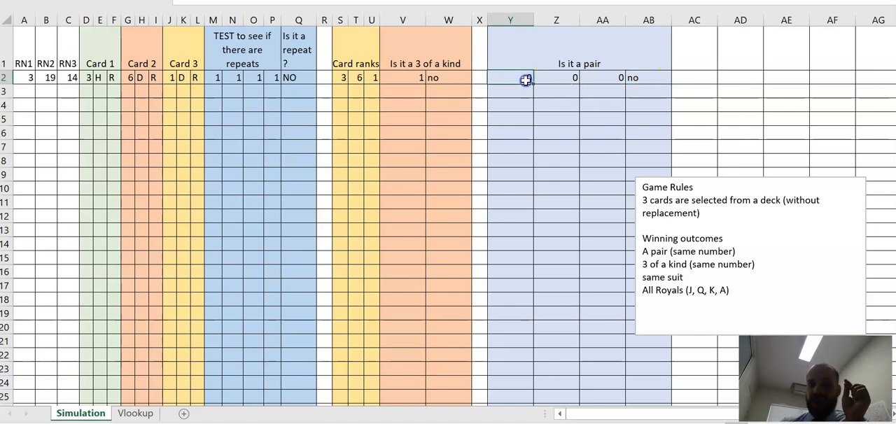
left_click(554, 78)
left_click(513, 80)
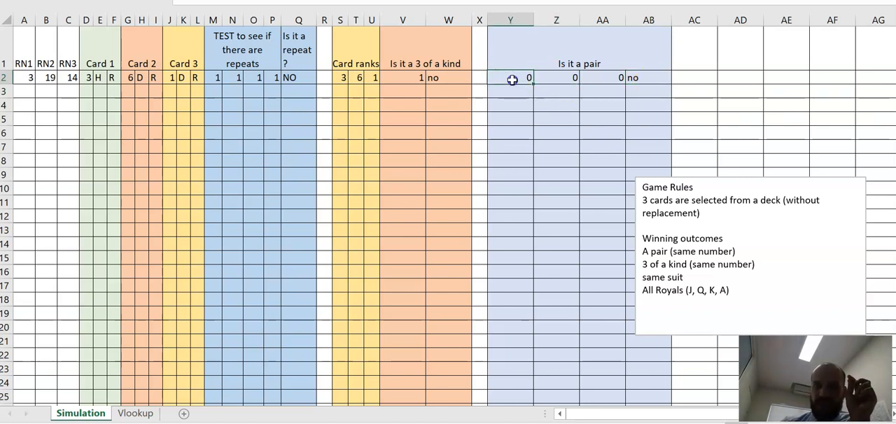
left_click(543, 78)
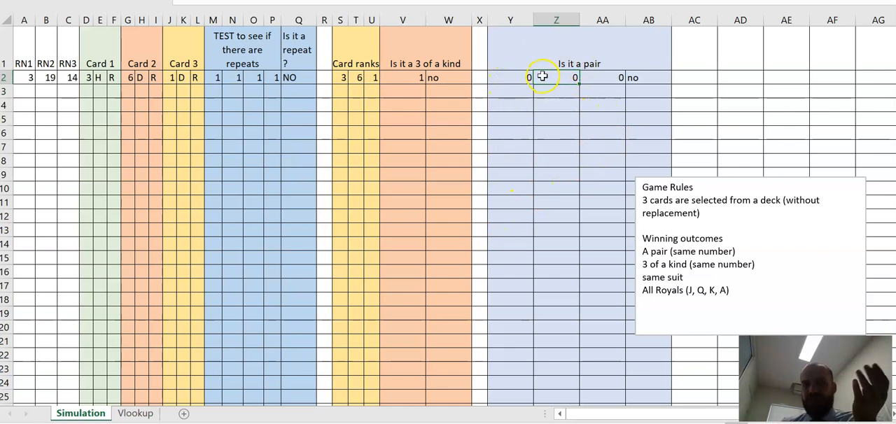
left_click(650, 74)
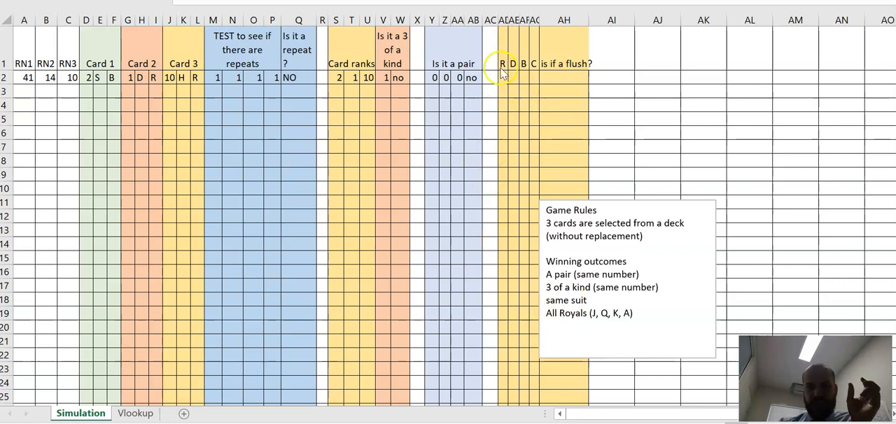
Step: Insert three blank columns at AD, before the suit columns of the flush test
left_click(503, 75)
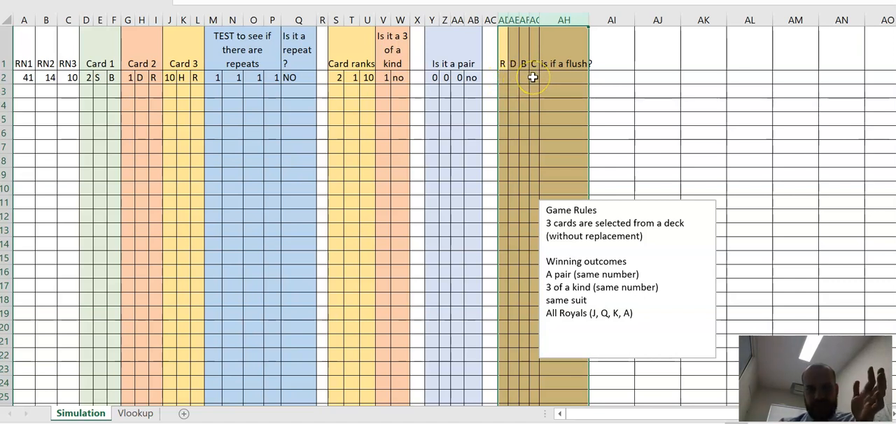
left_click(524, 19)
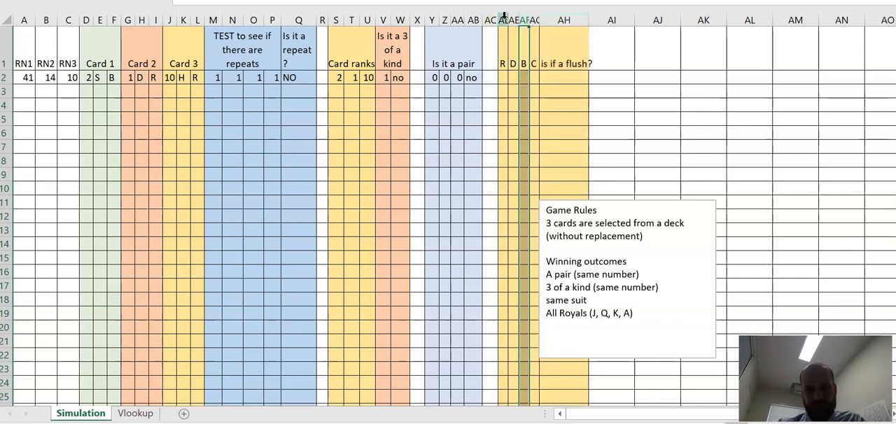
left_click(504, 18, "shift")
right_click(504, 18)
left_click(536, 124)
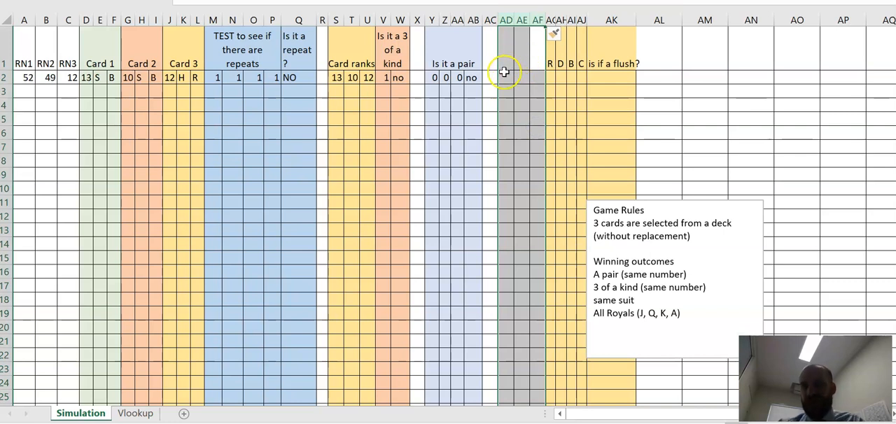
Step: Enter =F2 in AD2 to carry over the first card's colour
left_click(505, 76)
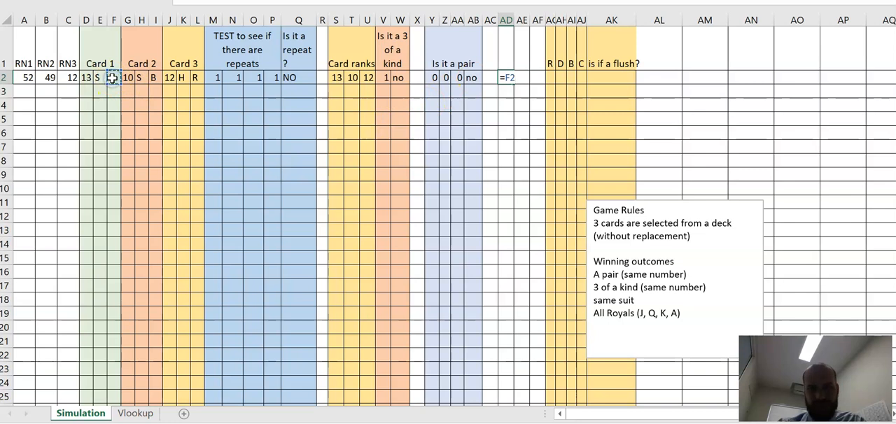
key("Return")
left_click(522, 78)
type("=")
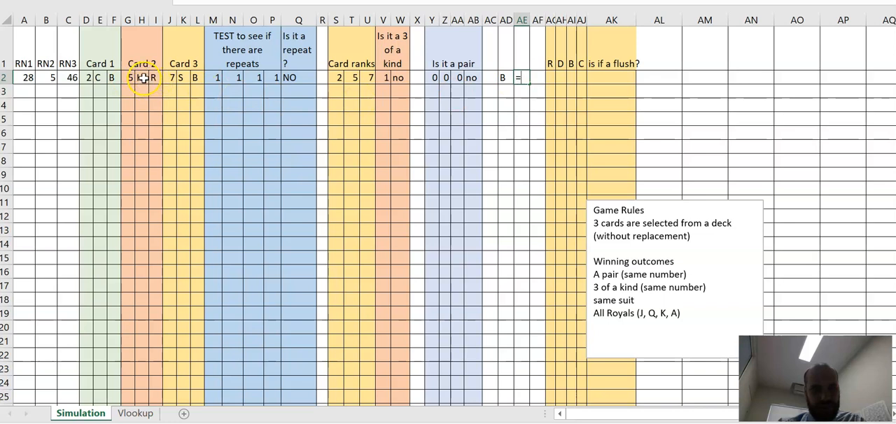
left_click(502, 87)
Step: Enter =E2 in AD2, =H2 in AE2 and =K2 in AF2 to carry over the suits of the three cards
left_click(504, 77)
type("=")
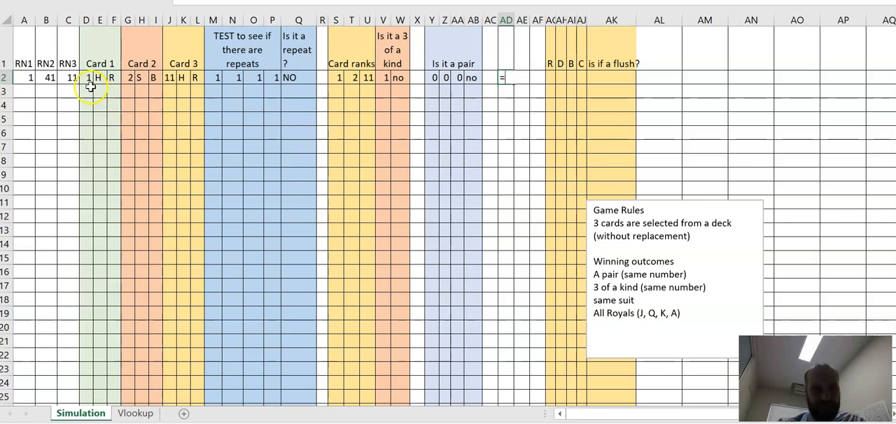
left_click(96, 78)
key("Return")
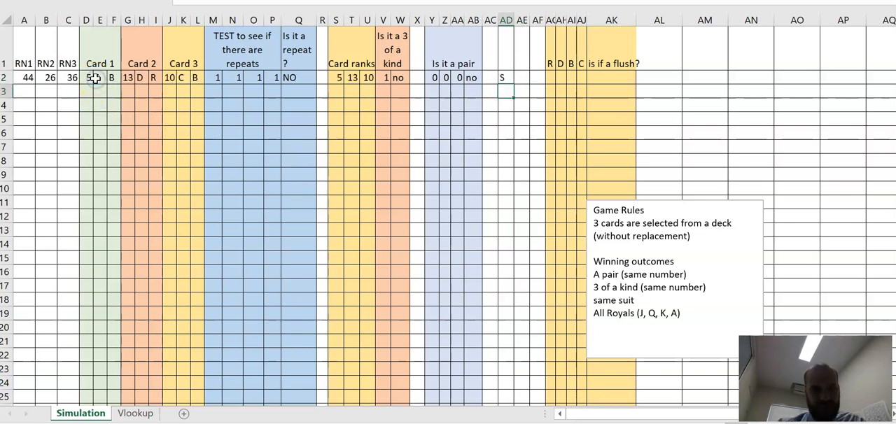
left_click(523, 77)
type("=")
left_click(140, 77)
key("Return")
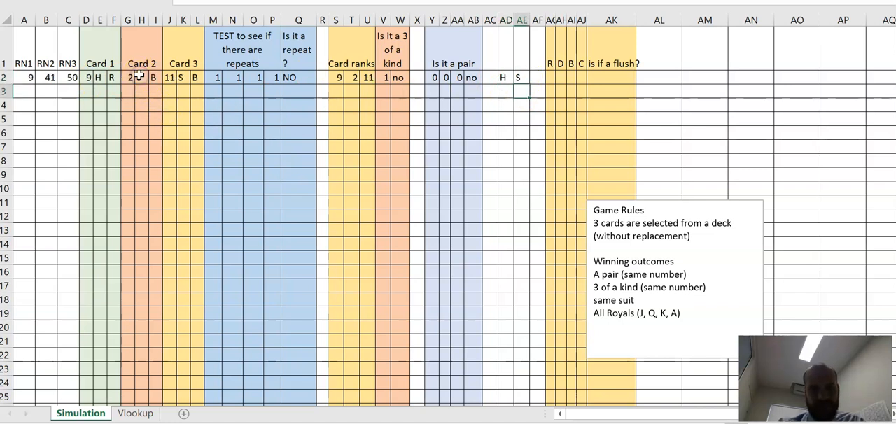
left_click(538, 79)
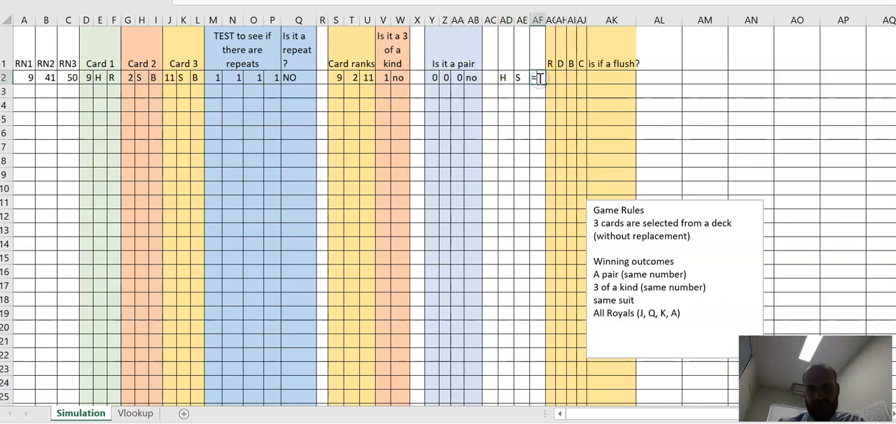
type("=")
left_click(182, 80)
key("Return")
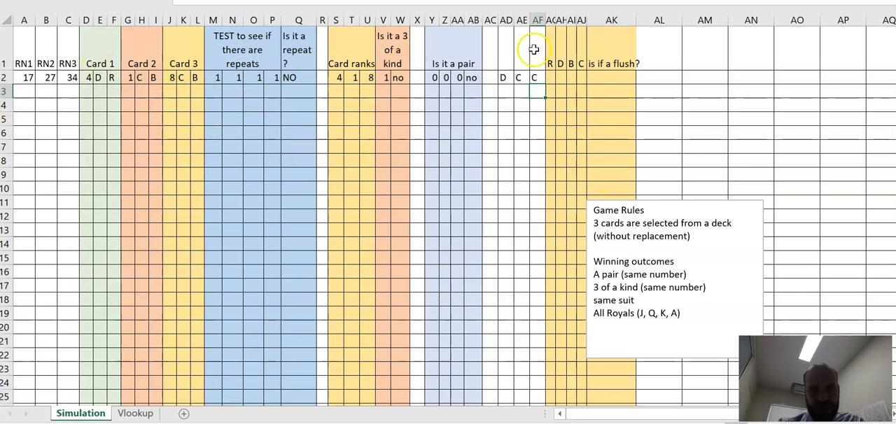
Step: Label the three suit columns C1, C2 and C3 in AD1:AF1
left_click(504, 63)
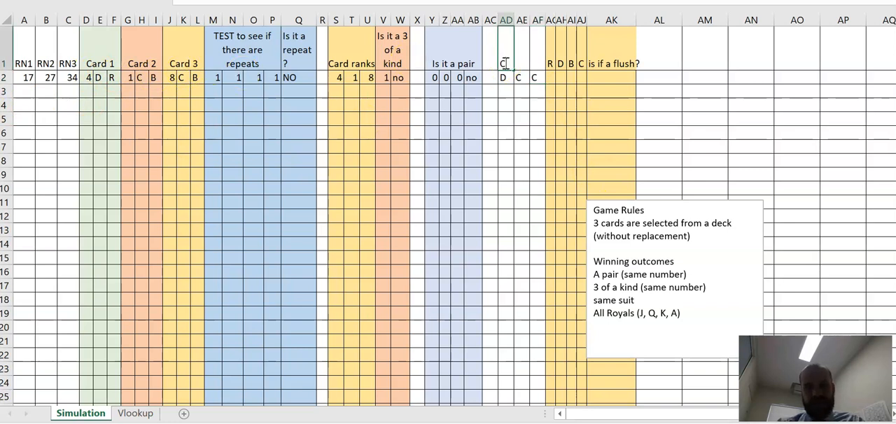
key("Tab")
key("Tab")
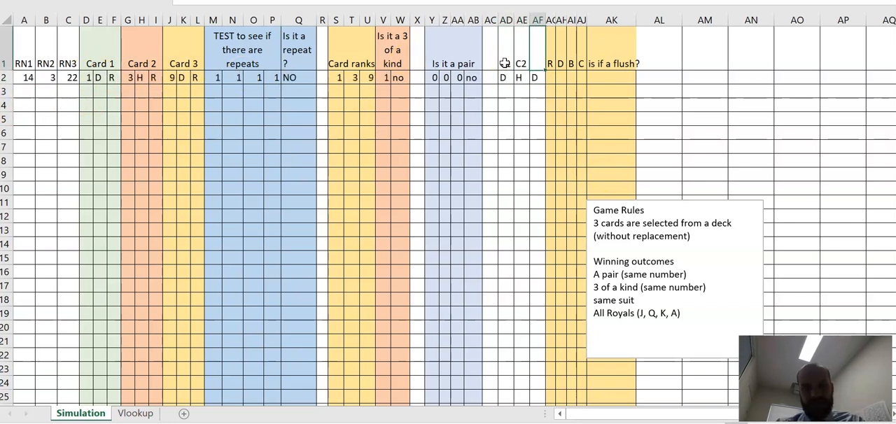
key("Down")
key("Left")
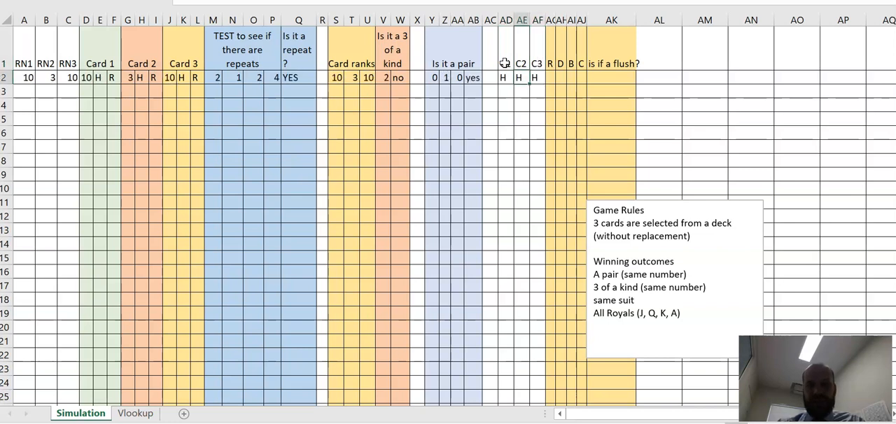
Step: Enter =COUNTIF($AD2:$AF2,AG$1) in AG2 and fill it across to AJ2 to count the cards of each suit
left_click(550, 77)
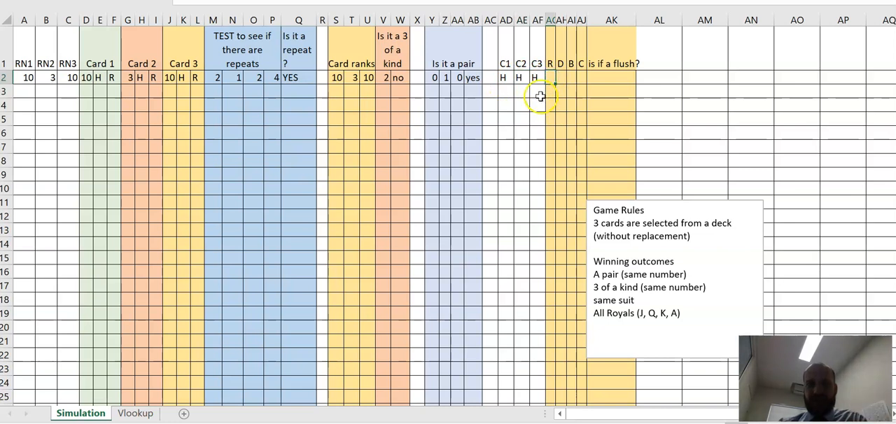
type("=countif(")
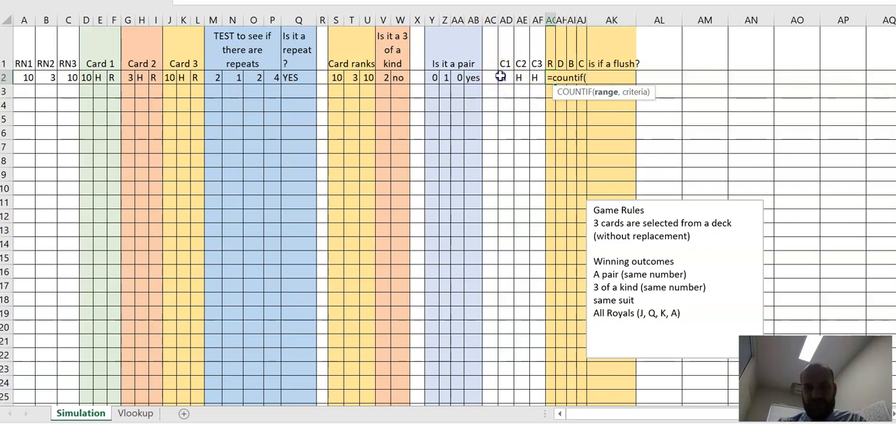
left_click_drag(501, 78, 532, 79)
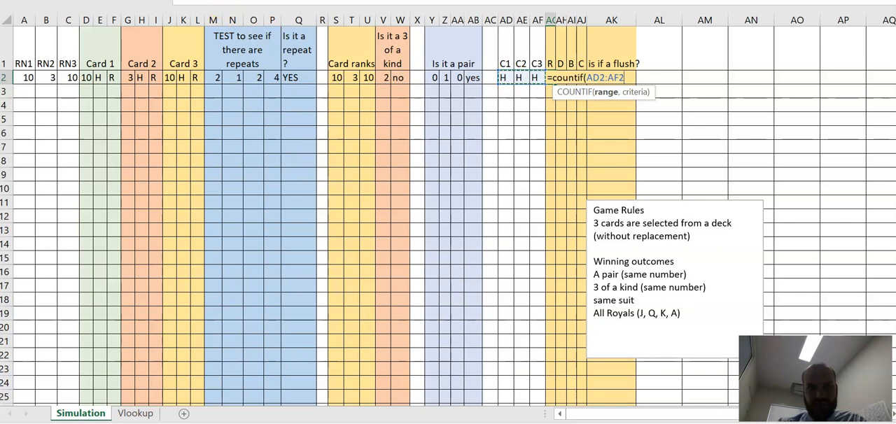
type("$")
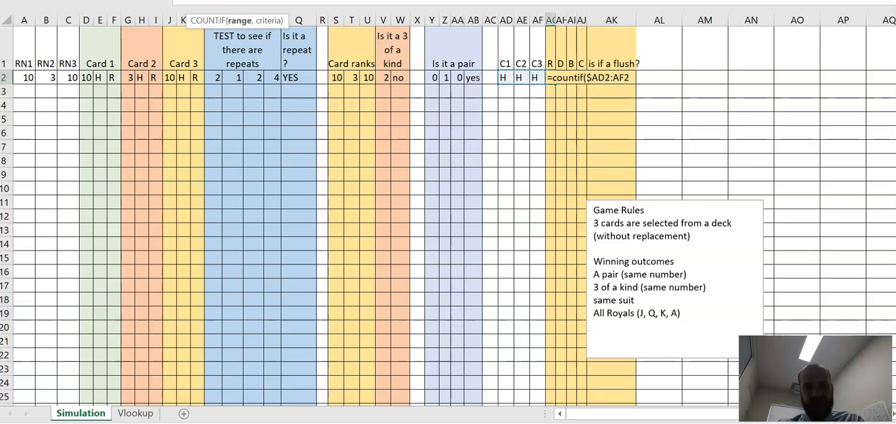
type("$")
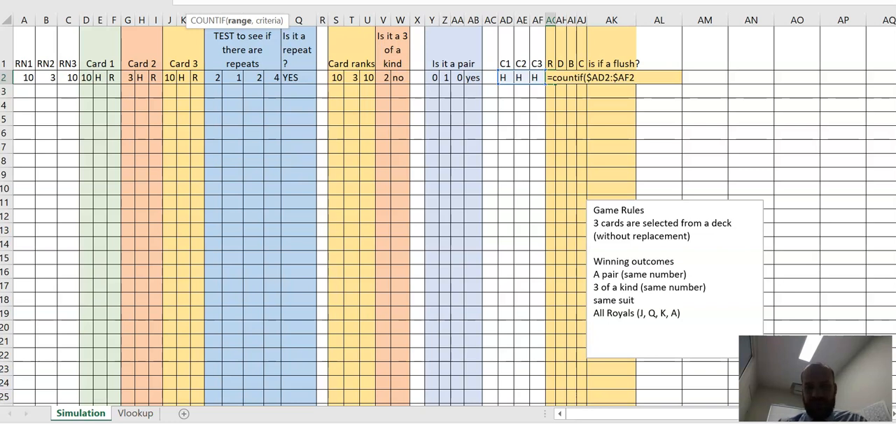
type(",")
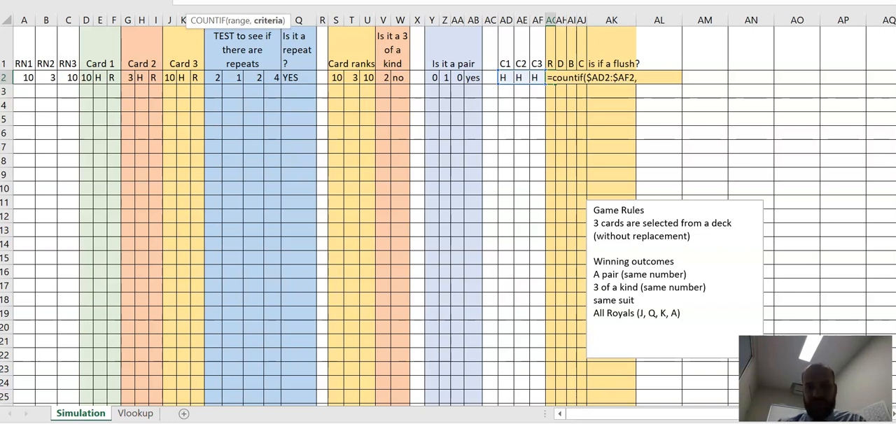
left_click(551, 62)
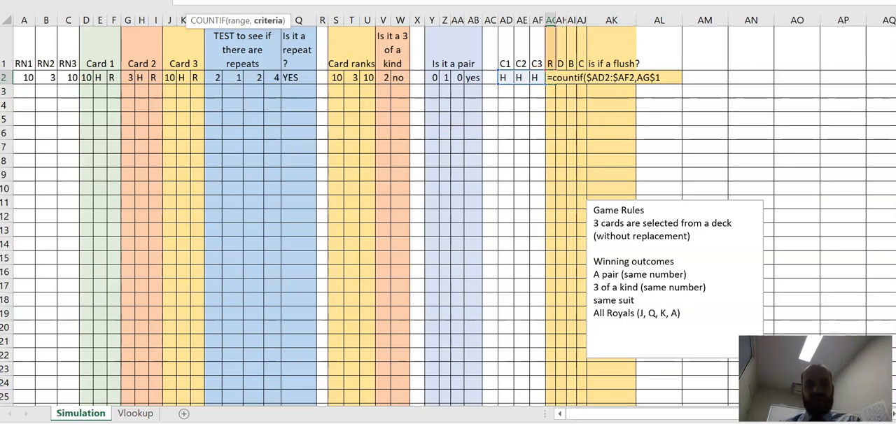
type(")")
key("Return")
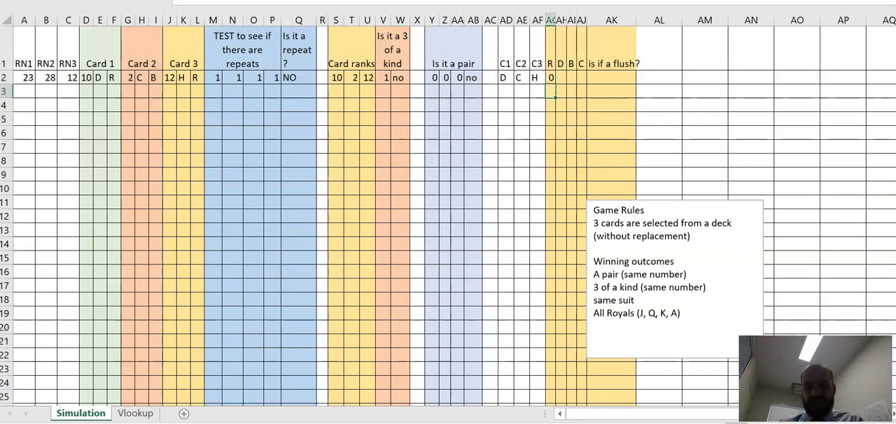
left_click(555, 81)
left_click_drag(555, 82, 585, 82)
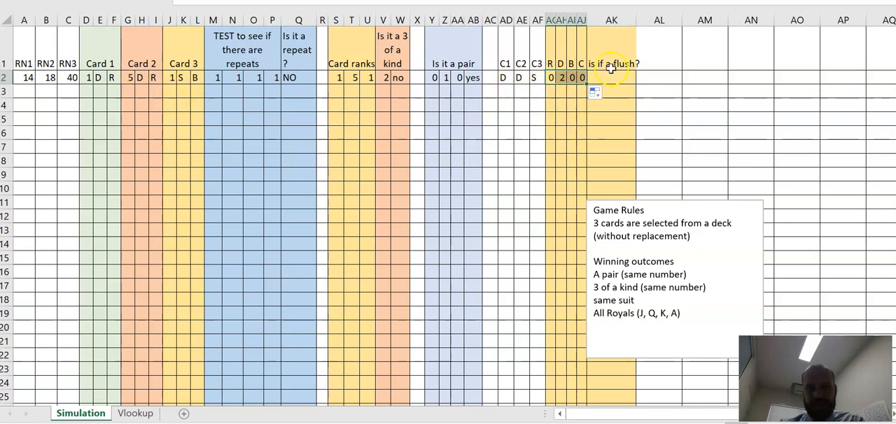
Step: Correct the suit count headers by changing AI1 to S and AG1 to H
left_click(571, 63)
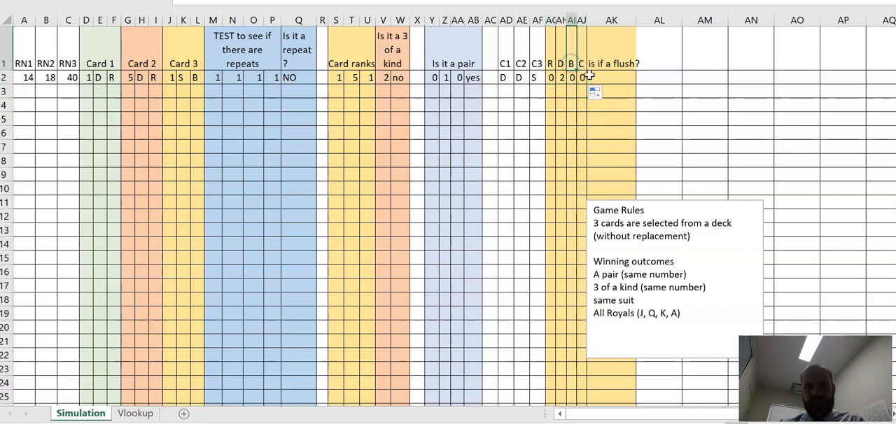
type("S")
key("Return")
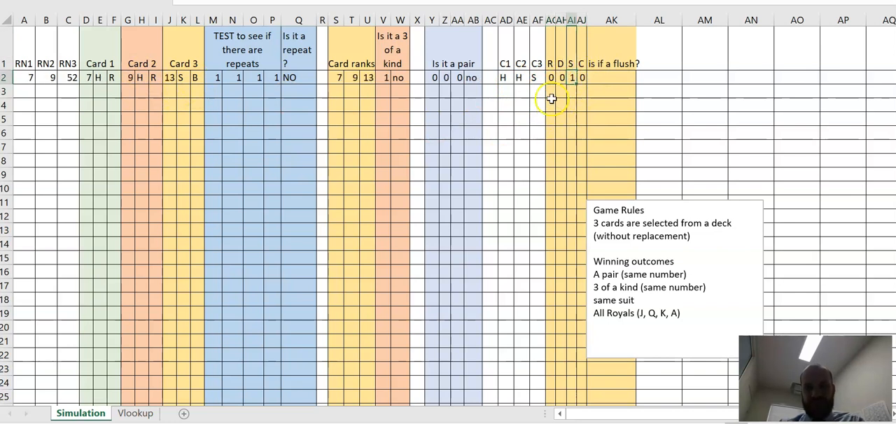
left_click(551, 63)
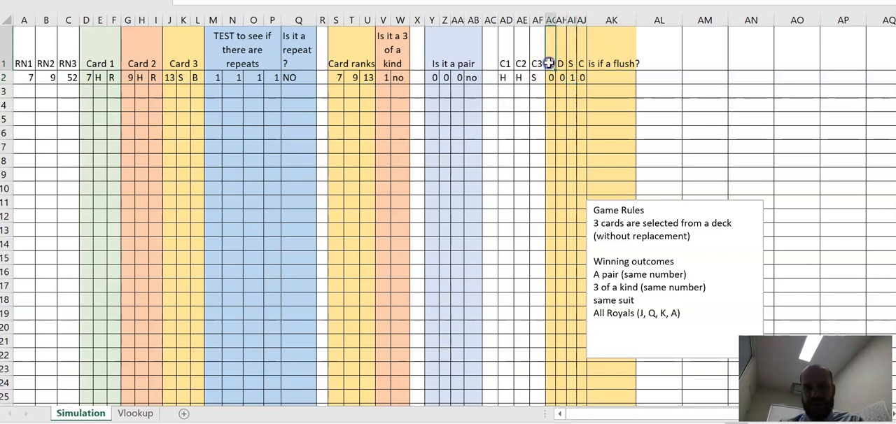
type("H")
key("Return")
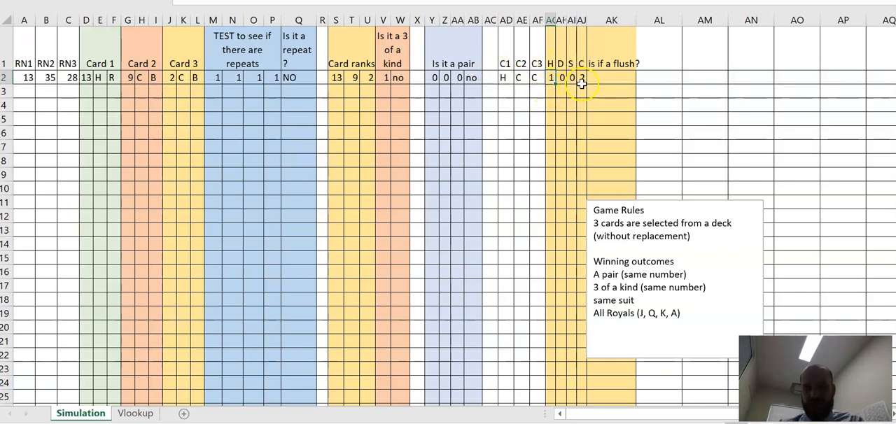
Step: Enter 1 in AF7 and AF8 to redraw the cards and check the suit counts in AG2:AJ2
left_click(540, 146)
type("1")
key("Return")
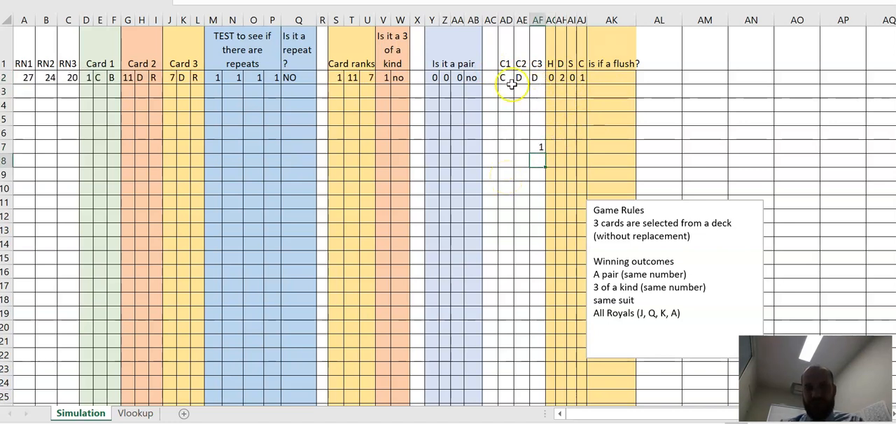
type("1")
key("Return")
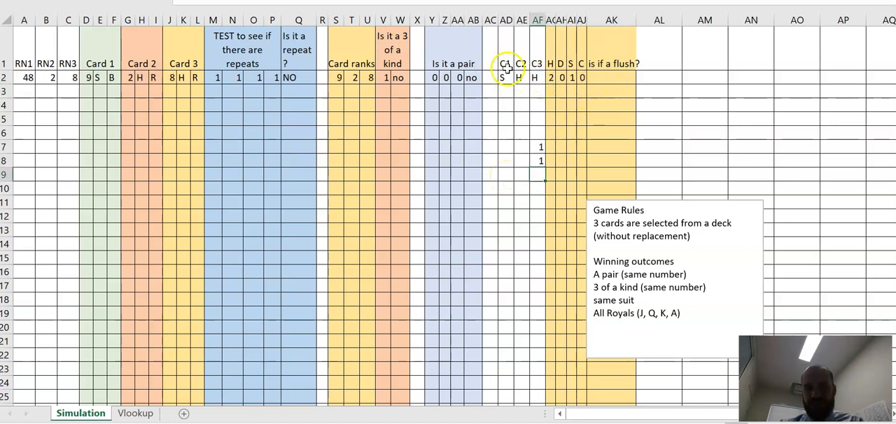
Step: Enter 1 in AF9 to redraw the cards once more, and clear the test entries from AF7:AF12
type("1")
key("Return")
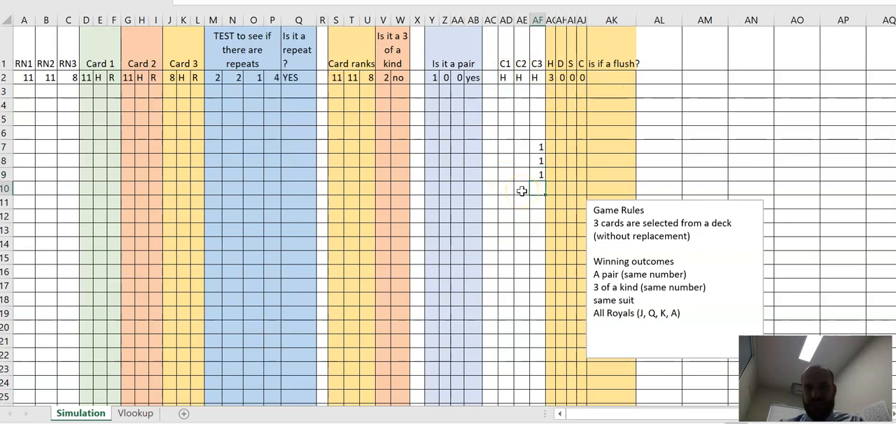
left_click_drag(534, 149, 541, 212)
key("Delete")
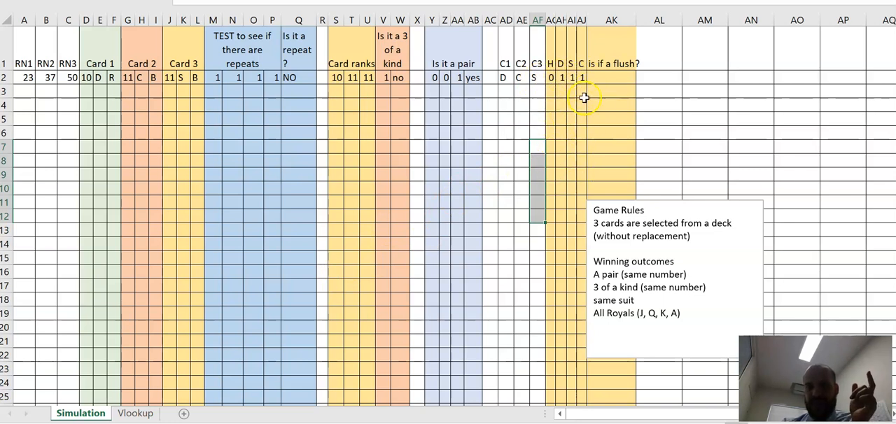
Step: Enter =COUNTIF(AG2:AJ2,3) in AK2 to test whether all three cards share one suit
left_click(600, 79)
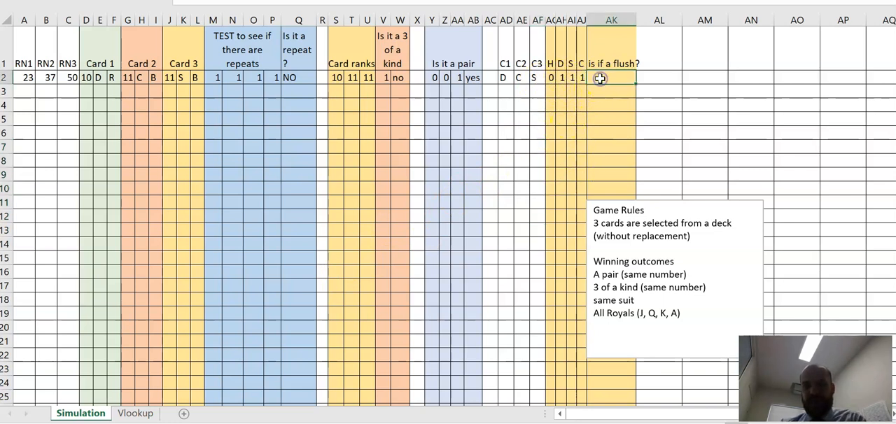
type("=countif(")
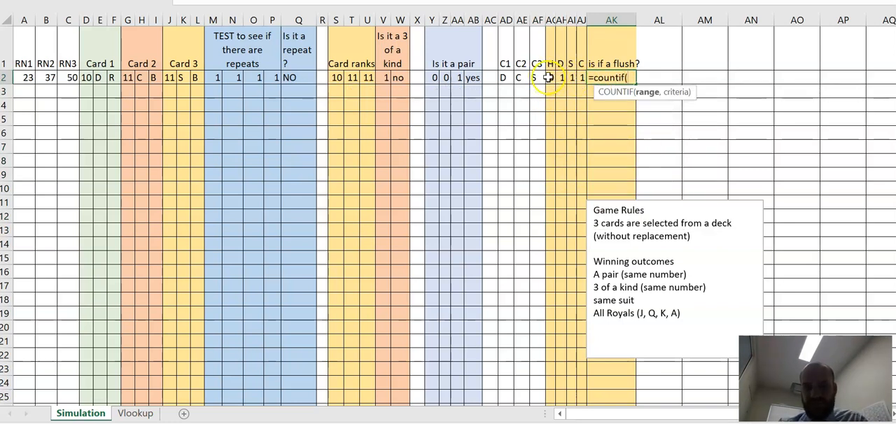
left_click_drag(548, 77, 578, 78)
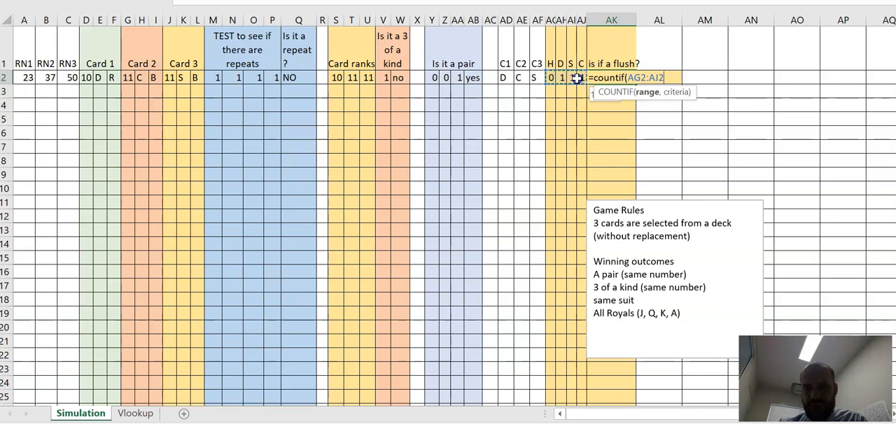
type(",")
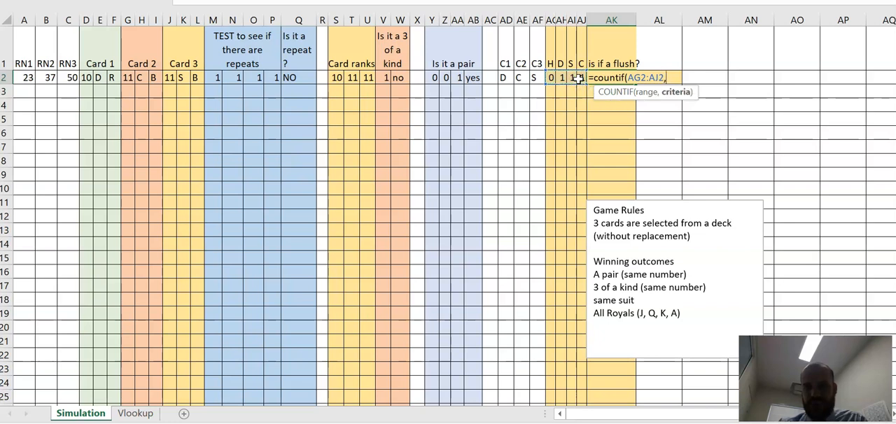
type("3")
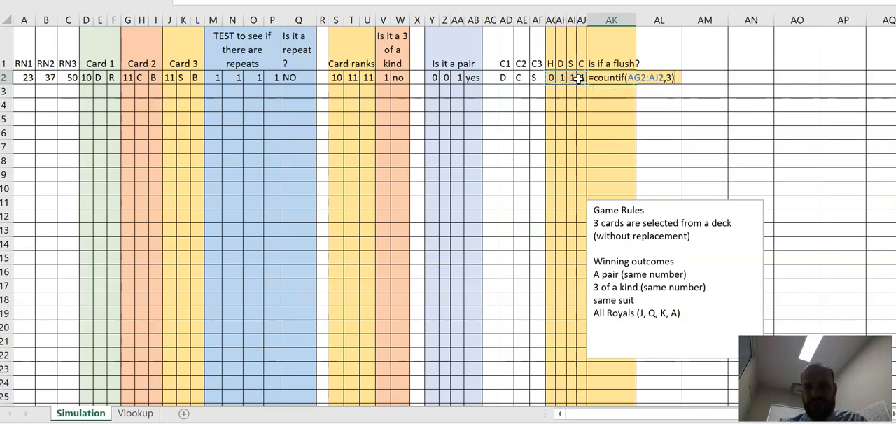
key("Return")
Step: Fill AF7:AF26 with arbitrary test numbers from 1 to 5 to redraw the cards repeatedly and check the flush test
left_click(533, 145)
type("1")
key("Return")
type("2")
key("Return")
type("3")
key("Return")
type("4")
key("Return")
type("5")
key("Return")
type("1")
key("Return")
type("2")
key("Return")
type("2")
key("Return")
type("3")
key("Return")
type("4")
key("Return")
type("1")
key("Return")
type("2")
key("Return")
type("3")
key("Return")
type("4")
key("Return")
type("1")
key("Return")
type("1")
key("Return")
type("2")
key("Return")
type("1")
key("Return")
type("2")
key("Return")
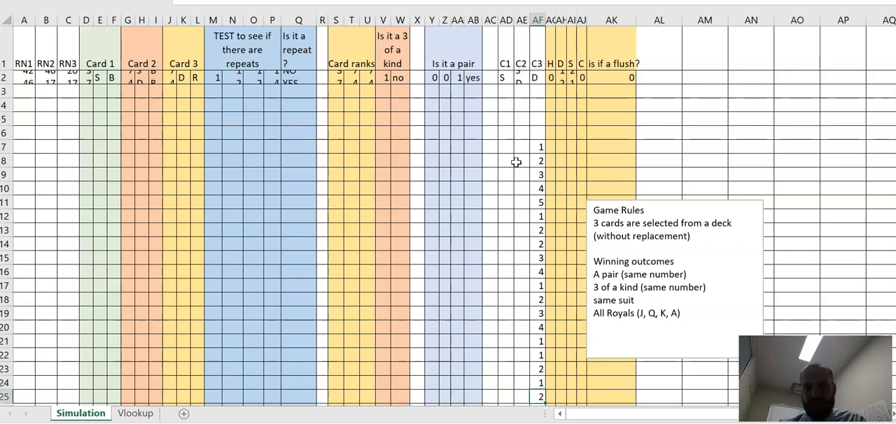
type("1")
key("Return")
scroll(523, 118, "up", 1)
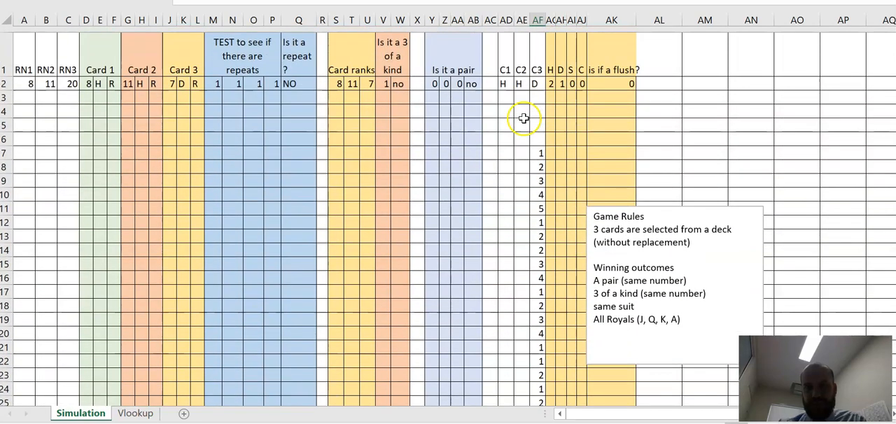
Step: Enter 1 in AG6:AG9 to keep redrawing the cards, and check the flush result in AK2 against the suit counts
left_click(551, 144)
type("1")
key("Return")
type("1")
key("Return")
type("1")
key("Return")
left_click(580, 82)
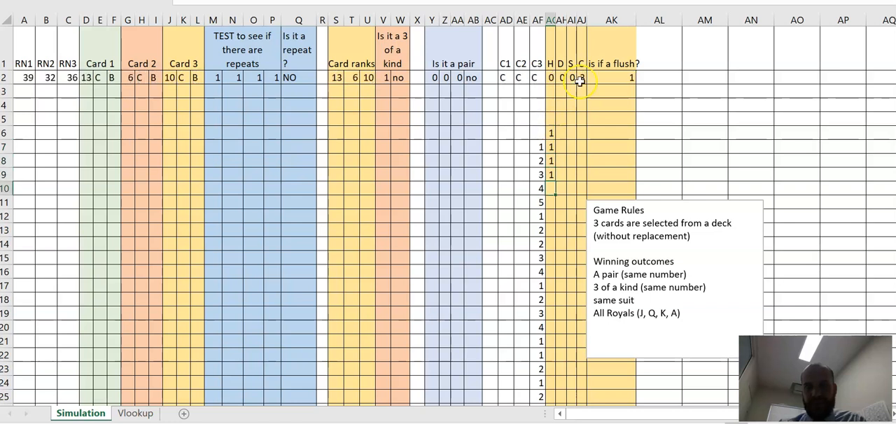
left_click(608, 79)
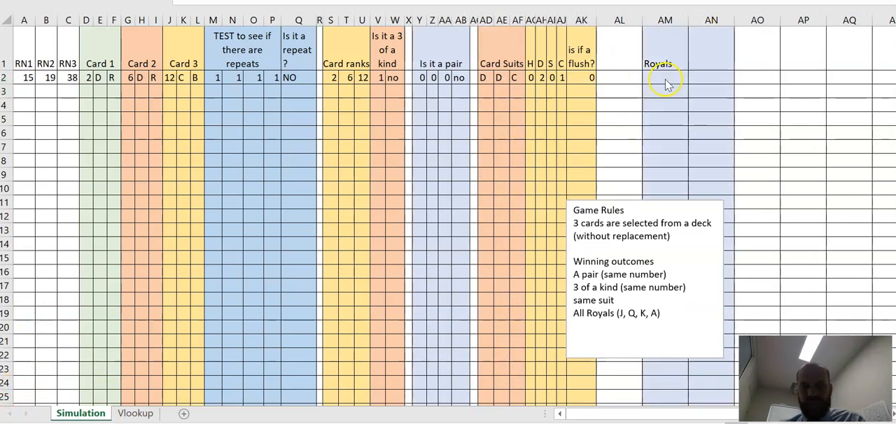
Step: Begin a COUNTIF formula in AM2 under Royals with the card ranks S2:U2 as its range
left_click(660, 66)
left_click(657, 77)
type("=")
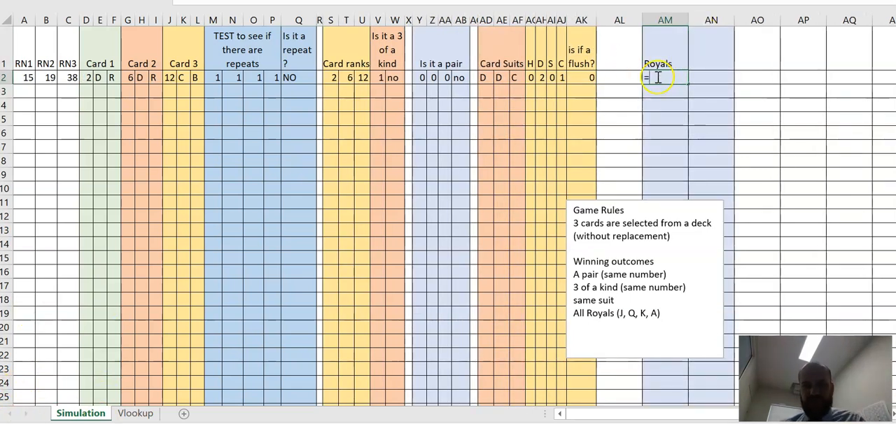
type("countif(")
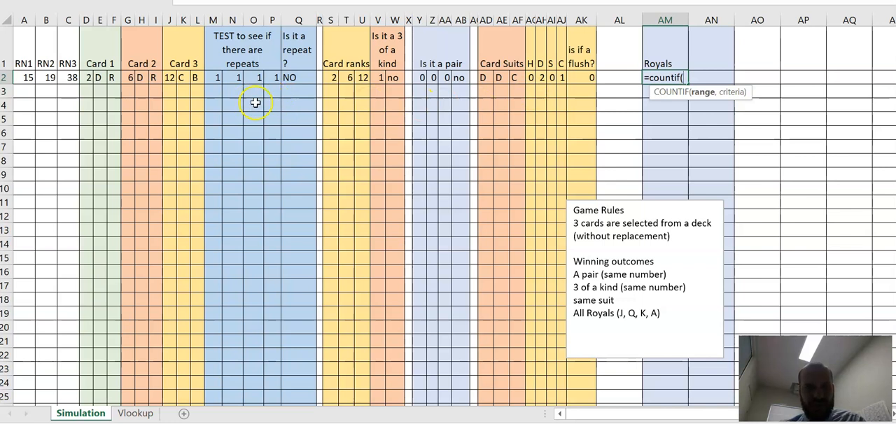
left_click(337, 76)
left_click_drag(338, 74, 359, 77)
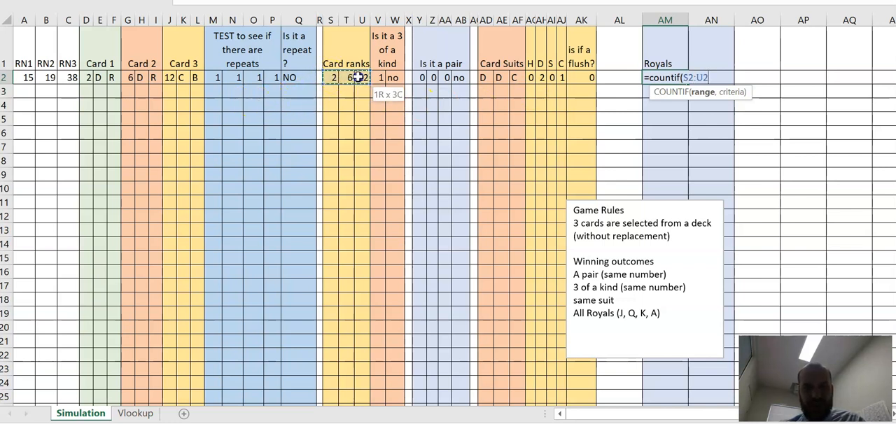
type(",or(>10,1")
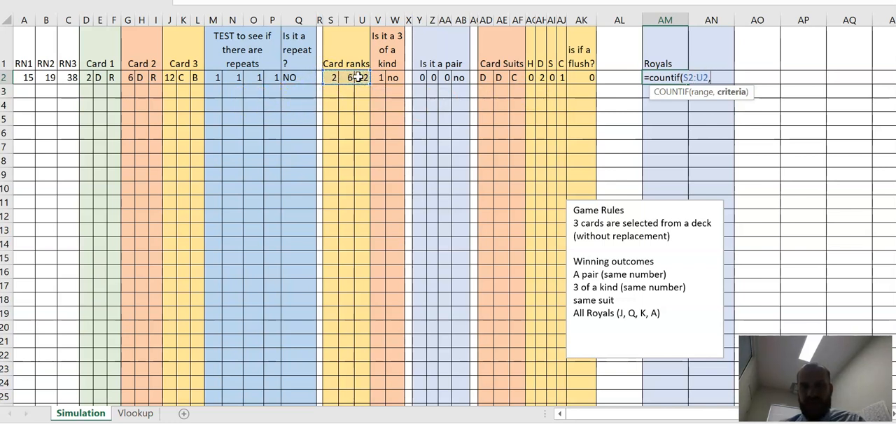
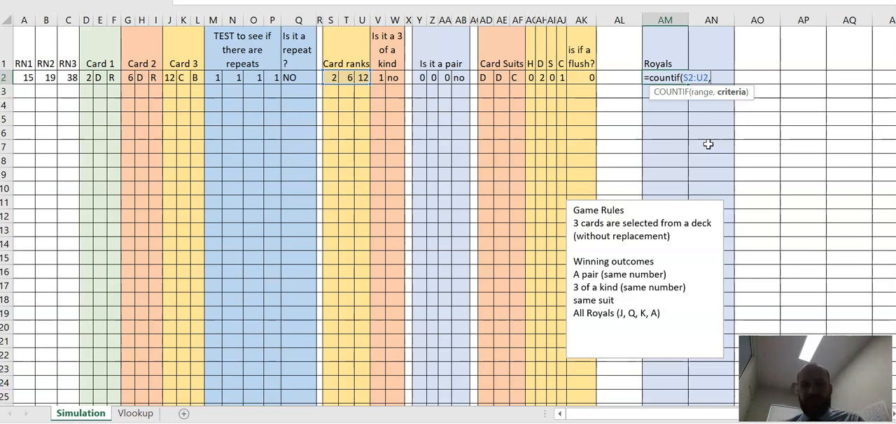
Step: Complete the Royals formula in AM2 as =COUNTIF(S2:U2,OR(">10","1")) to try counting royals and aces with one criterion
type("or")
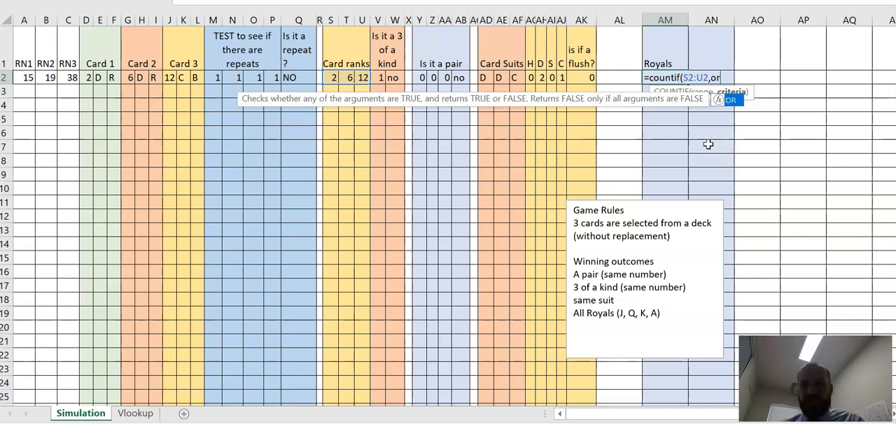
type("(")
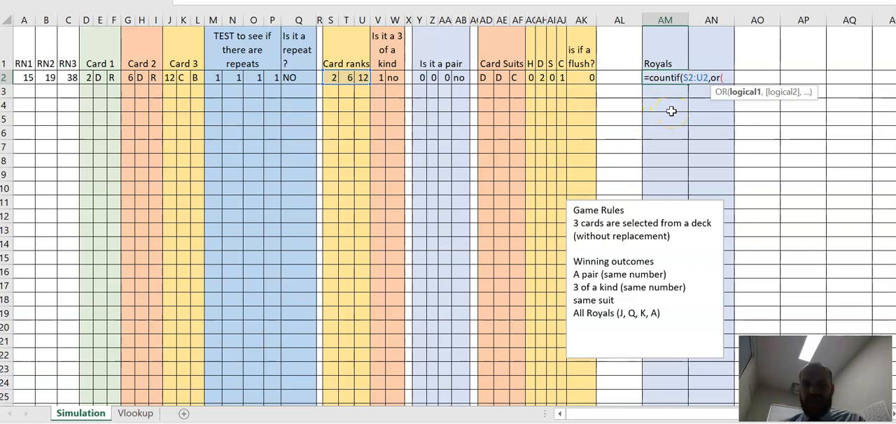
type(">10")
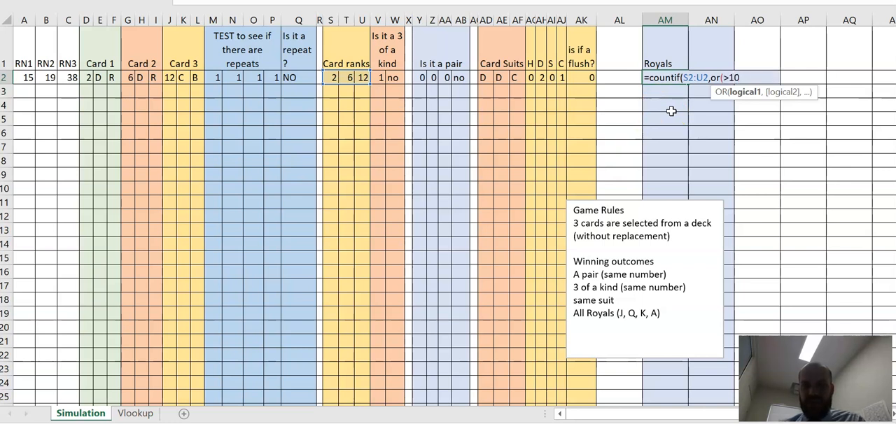
type(",1")
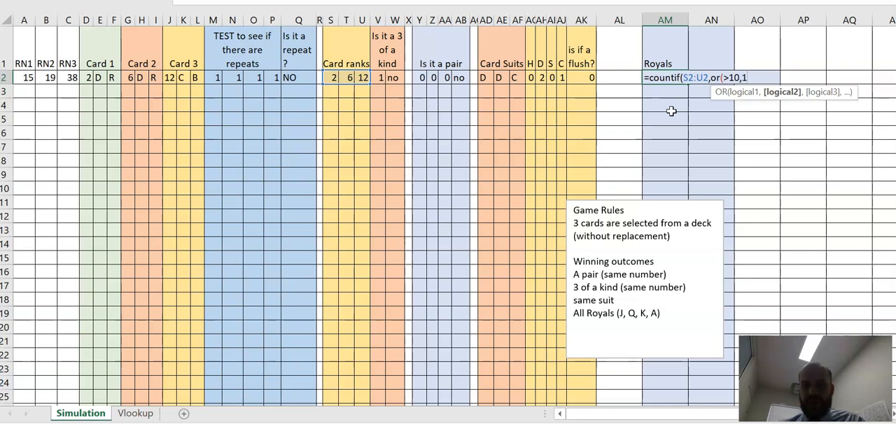
left_click(725, 78)
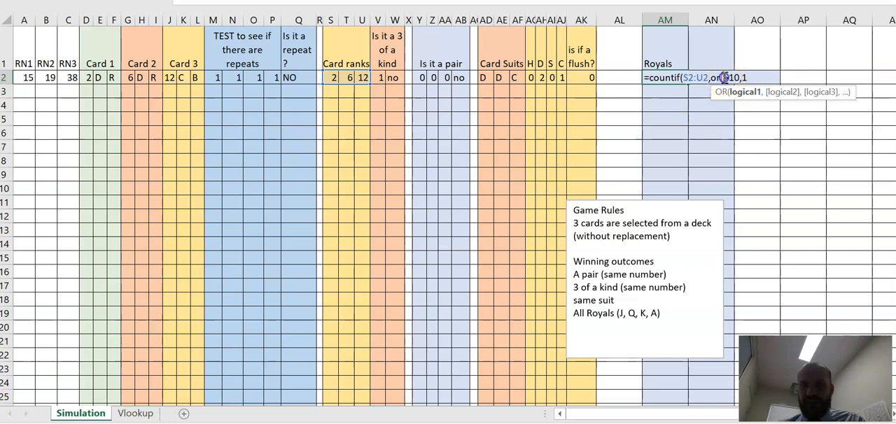
type("\"")
left_click(745, 78)
type("\",\"1")
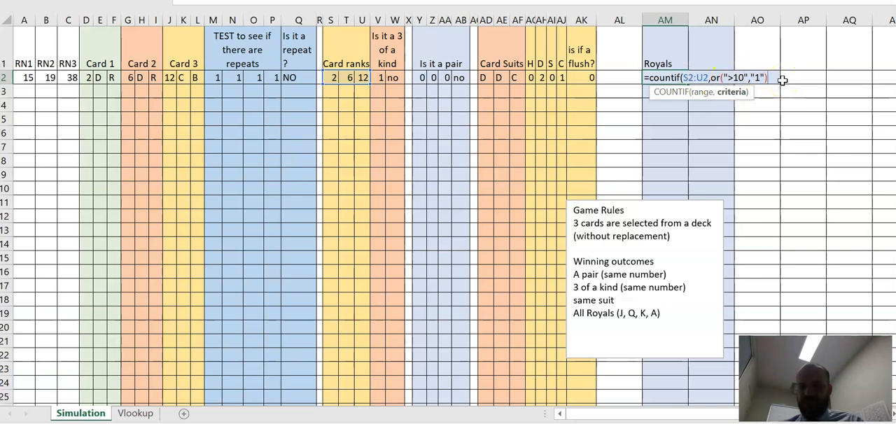
type(")")
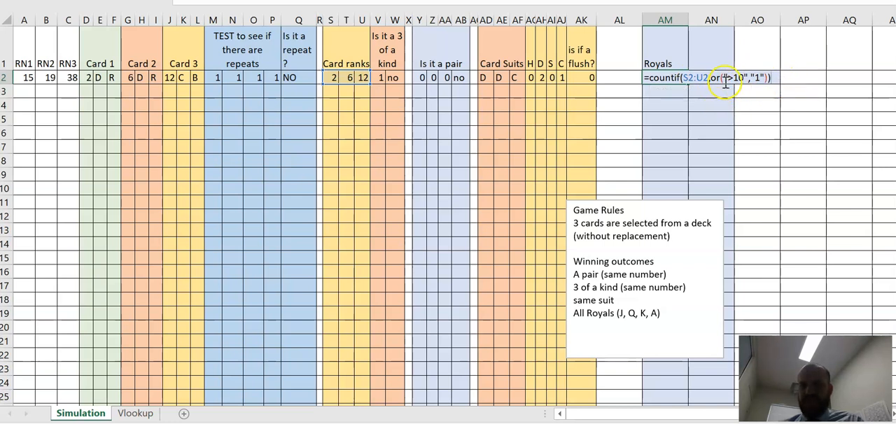
key("Return")
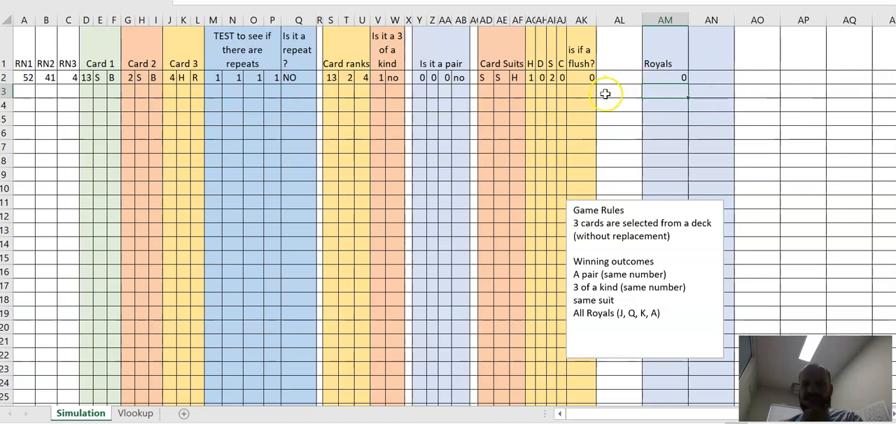
Step: Rewrite AM2 as =COUNTIF(S2:U2,">10")+COUNTIF(S2:U2,"=1") and dismiss the battery warning that interrupts the edit
left_click(670, 77)
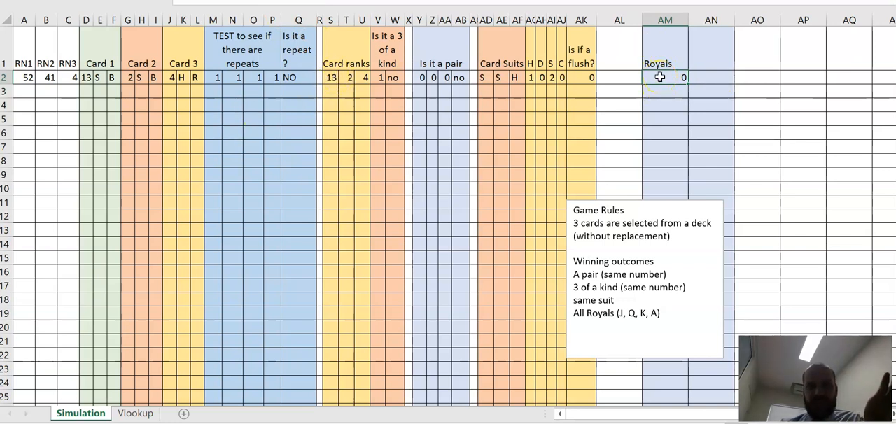
left_click(268, 4)
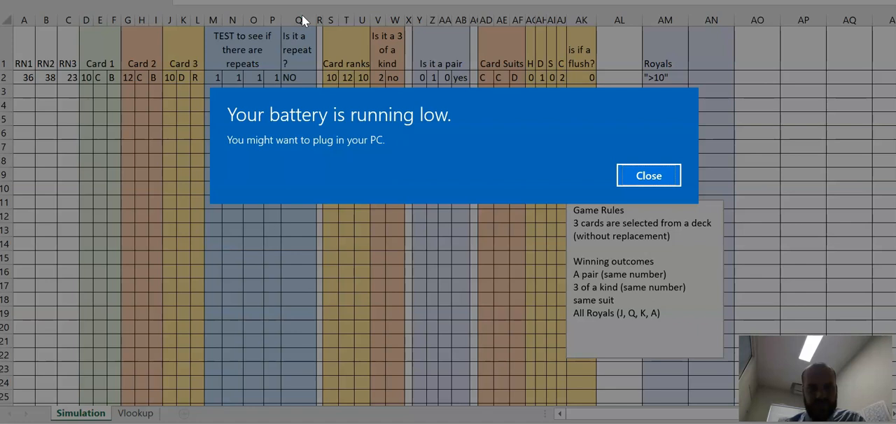
left_click(623, 171)
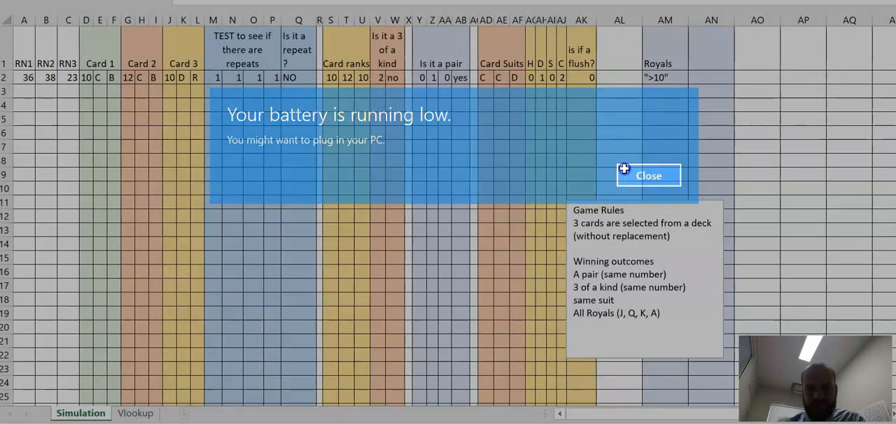
type(")+countif(")
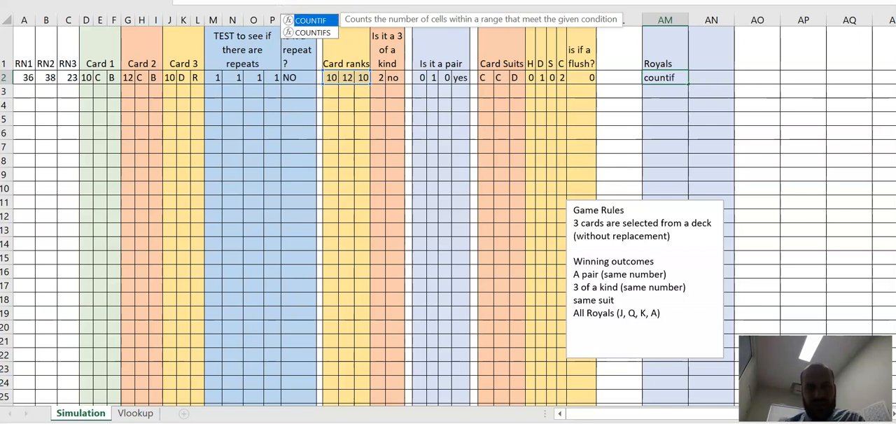
left_click_drag(331, 77, 370, 81)
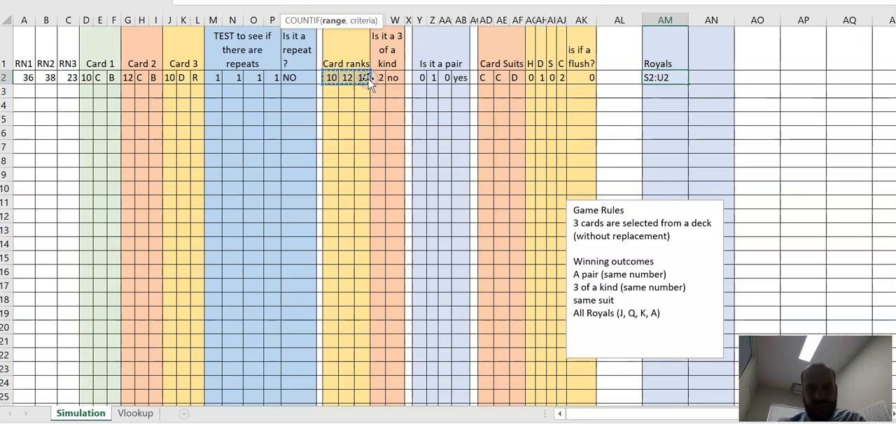
type(",\"=")
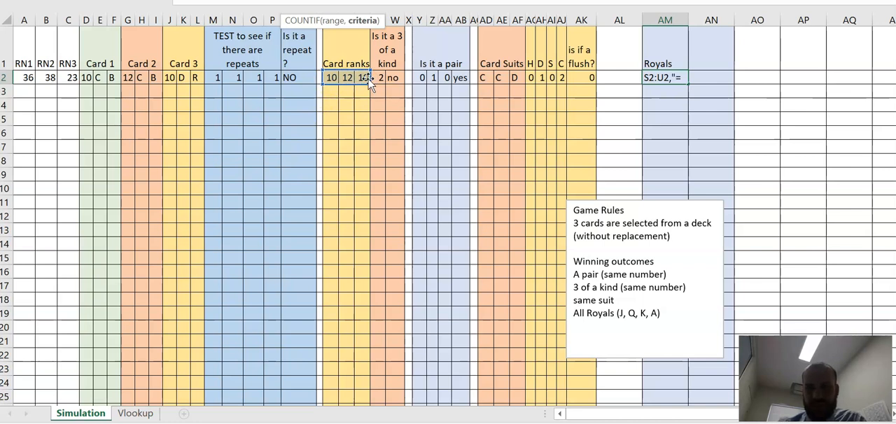
type(")")
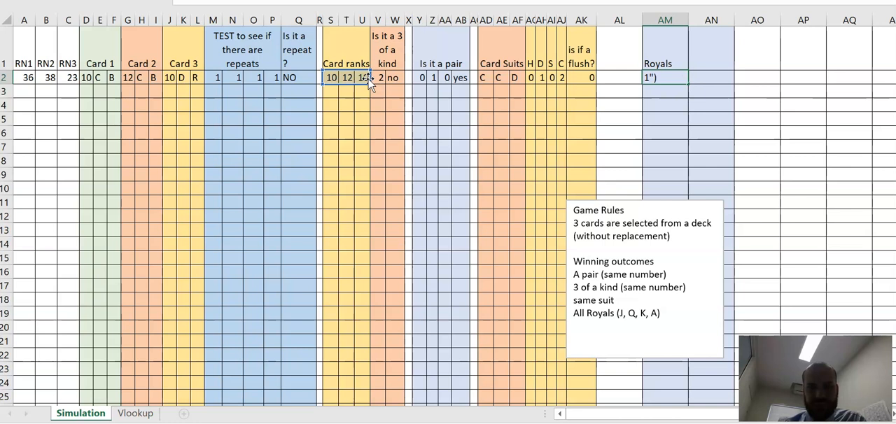
key("Return")
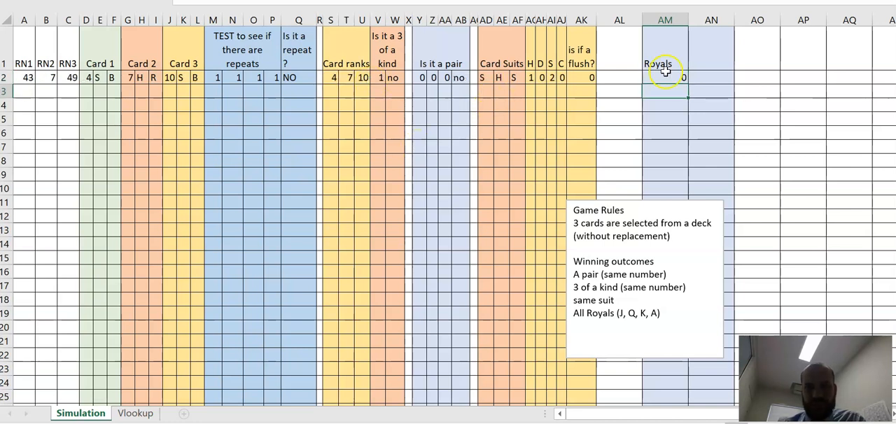
Step: Enter 1 in W8:W21 to redraw the cards repeatedly and check the Royals count in AM2 against the card ranks
left_click(399, 156)
key("Return")
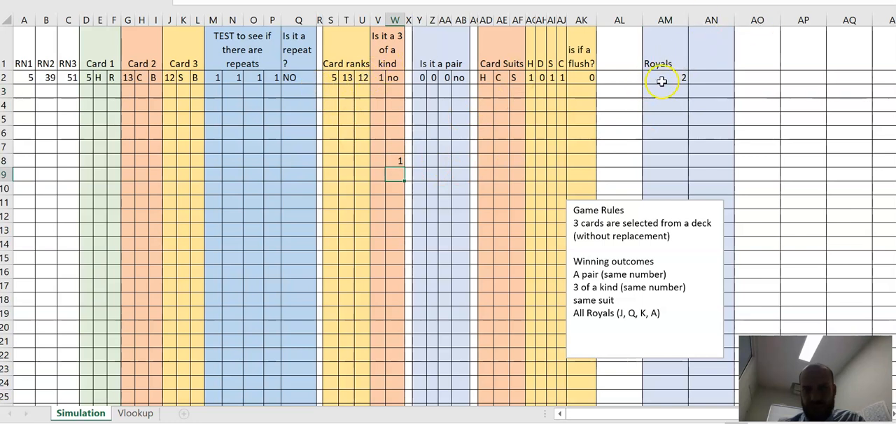
type("1")
key("Return")
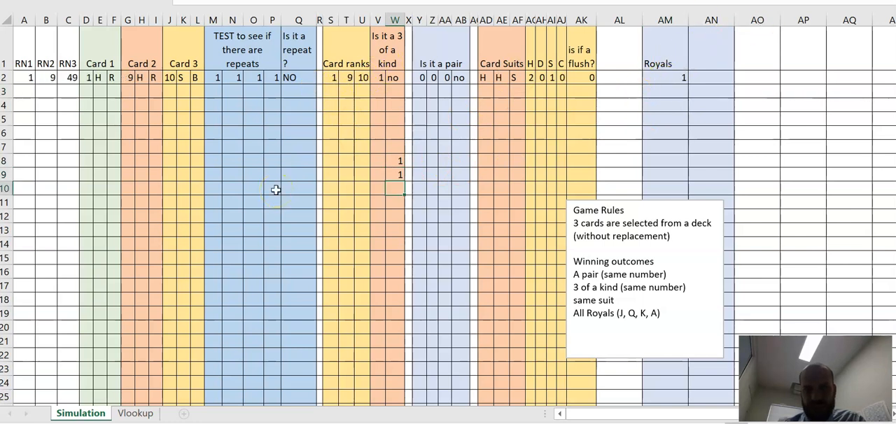
type("1")
key("Return")
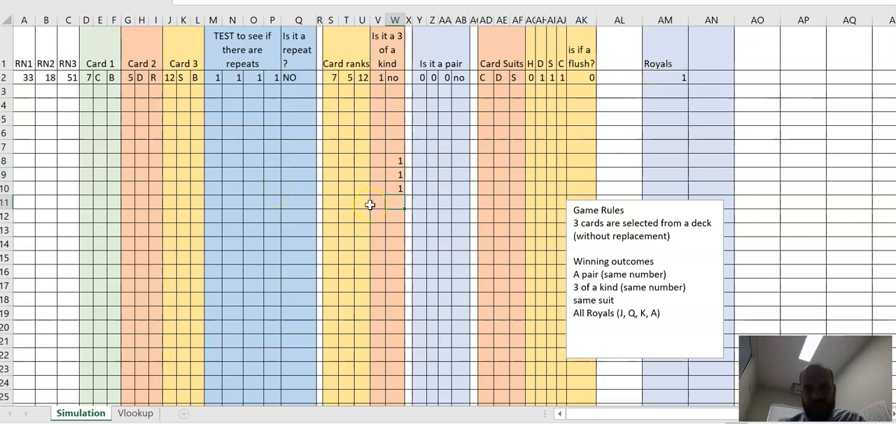
type("1")
key("Return")
type("1")
key("Return")
type("1")
key("Return")
type("1")
key("Return")
type("1")
key("Return")
type("1")
key("Return")
type("1")
key("Return")
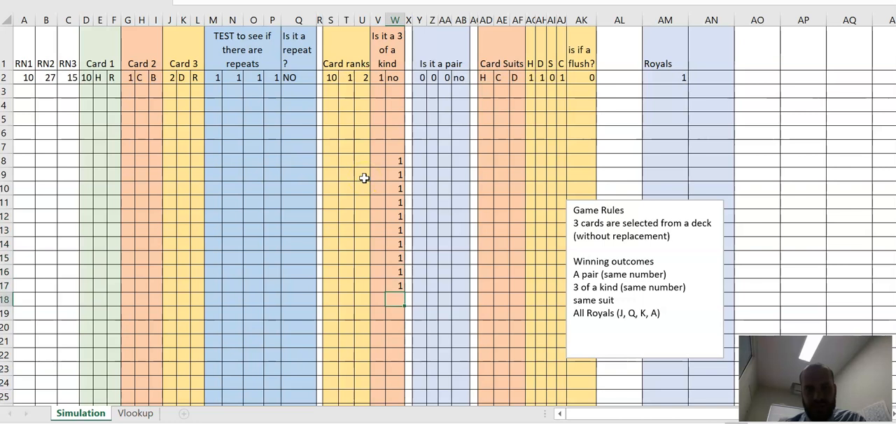
type("1")
key("Return")
type("1")
key("Return")
type("1")
key("Return")
type("1")
key("Return")
Step: Enter 1 down column T from T6 to keep redrawing the cards while checking the Royals count
left_click(345, 131)
type("1")
key("Return")
type("1")
key("Return")
type("1")
key("Return")
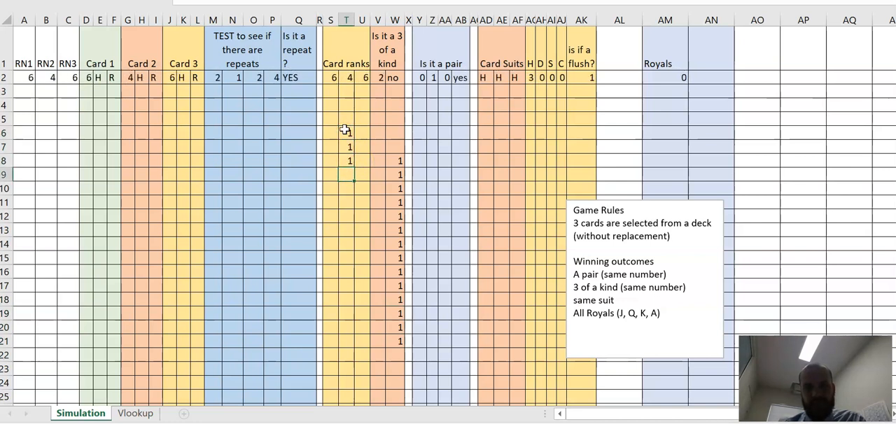
type("1")
key("Return")
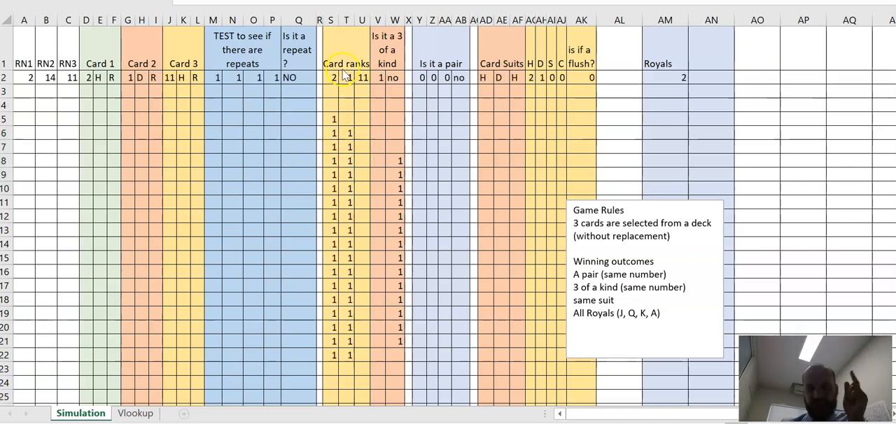
Step: Clear the test numbers from S3:Y24 below the simulation row
left_click(347, 93)
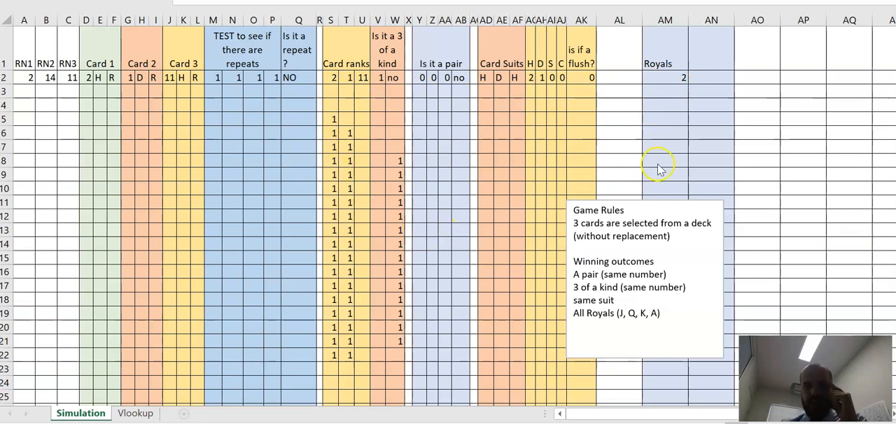
left_click_drag(326, 94, 420, 381)
key("Delete")
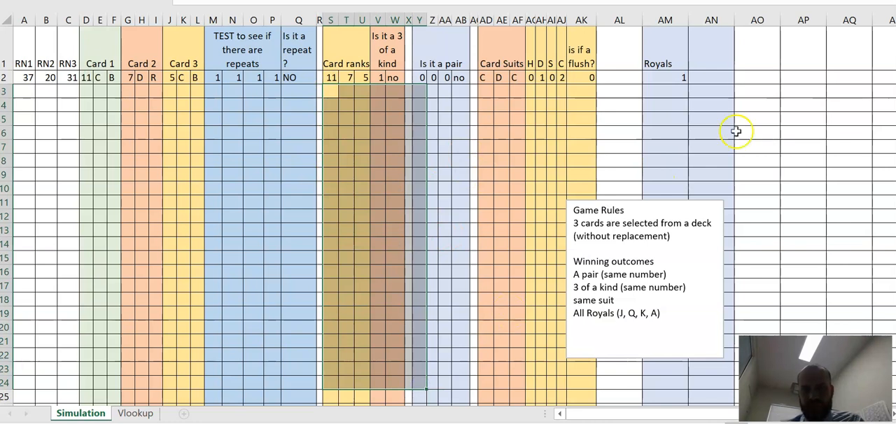
Step: Enter =IF(AM2=3,"yes","no") in AN2 to flag hands in which all three cards are royals
left_click(690, 76)
type("=if(")
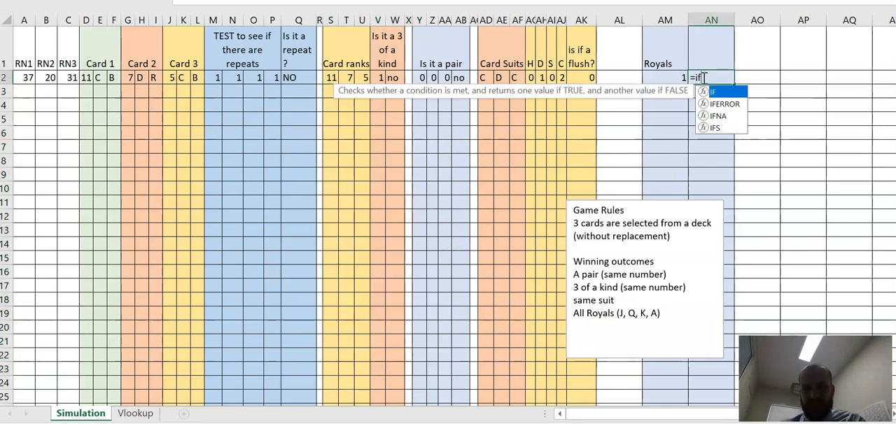
left_click(669, 77)
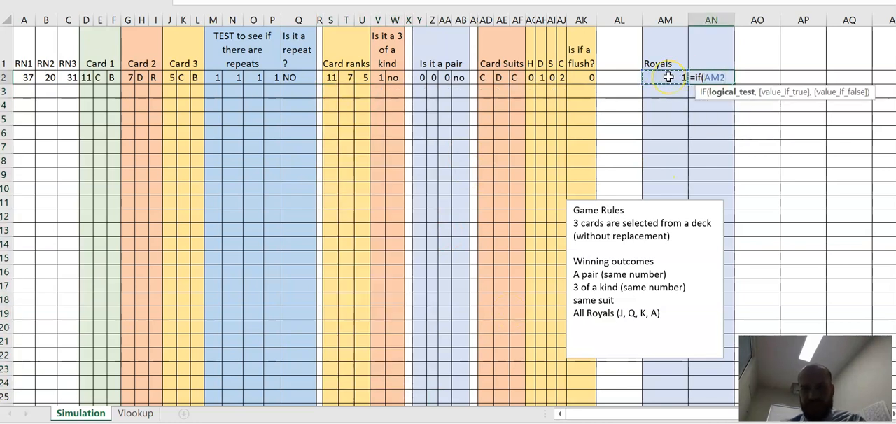
type("=3,")
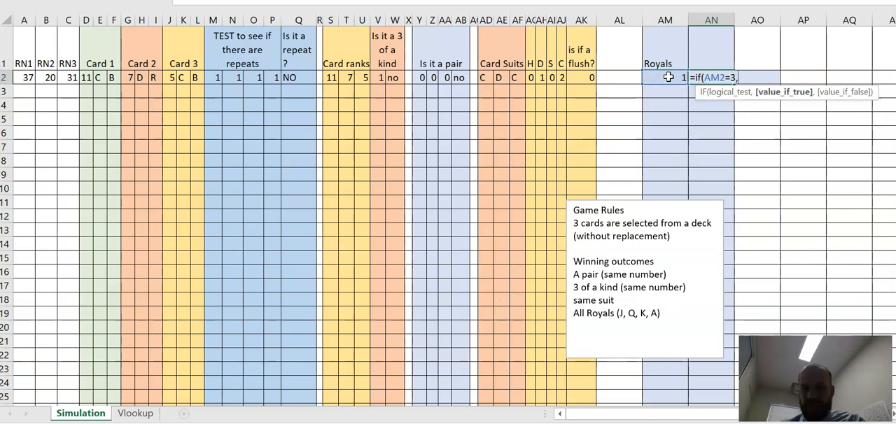
type("\"yes\",\"no")
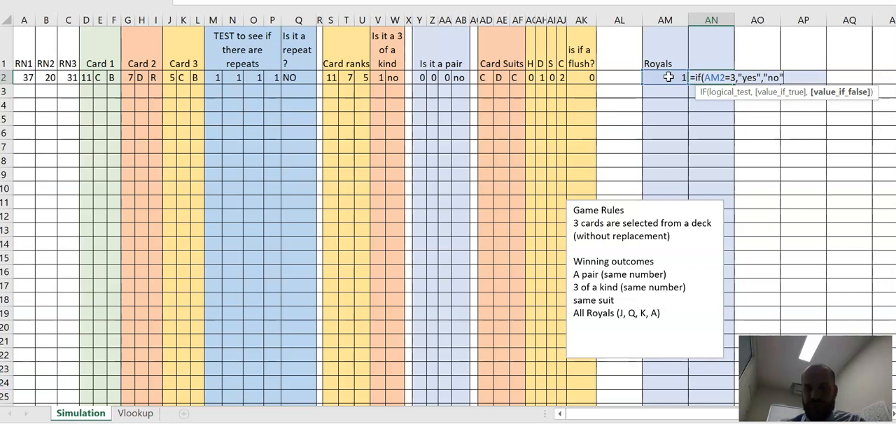
type("\"")
key("Return")
Step: Label the yes/no column in AN1 as All Royals
left_click(644, 80)
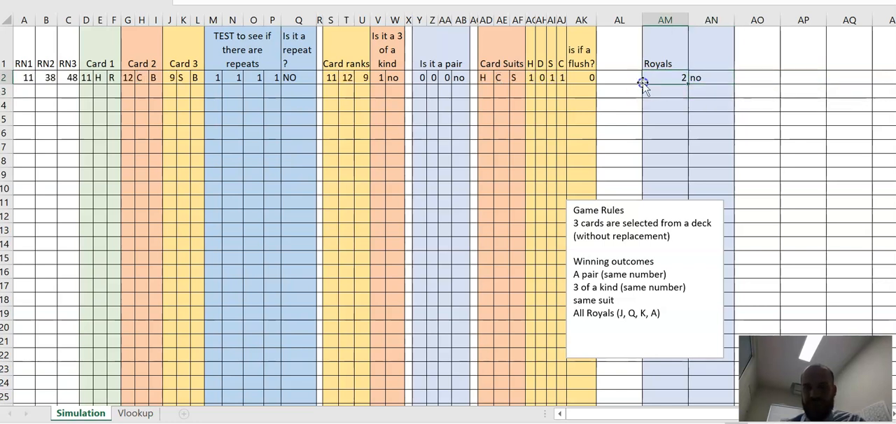
left_click(679, 58, "shift")
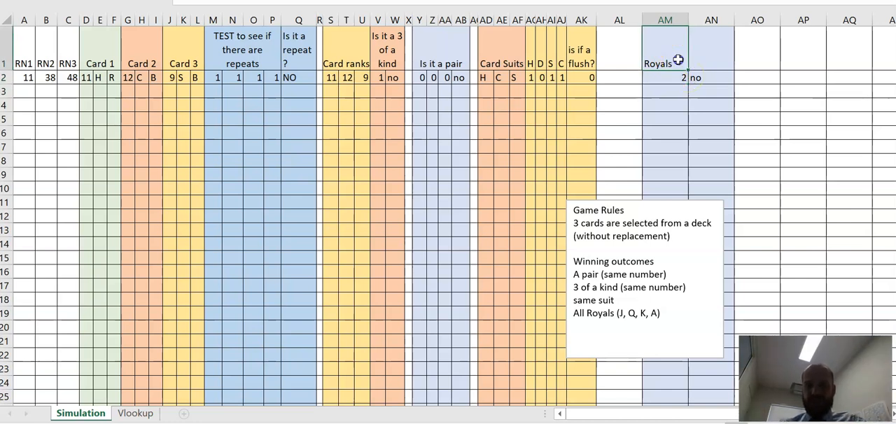
left_click(700, 58)
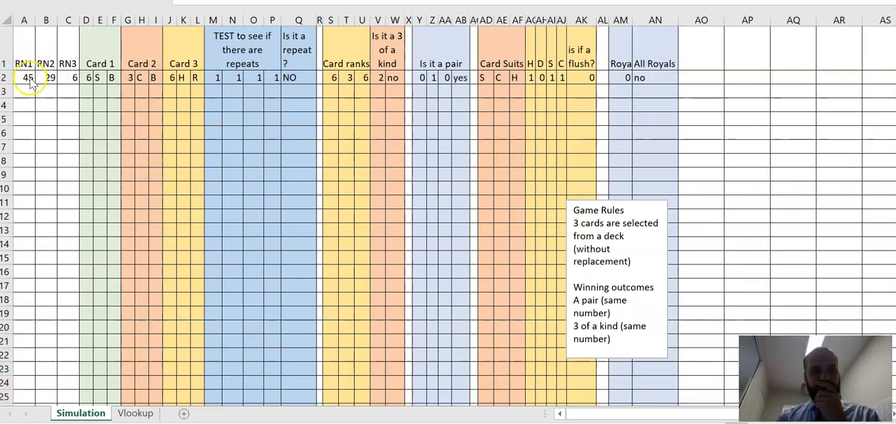
Step: Fill the simulation formulas in A2:AN2 down the sheet to generate many hands, and review the generated rows
left_click_drag(30, 82, 641, 85)
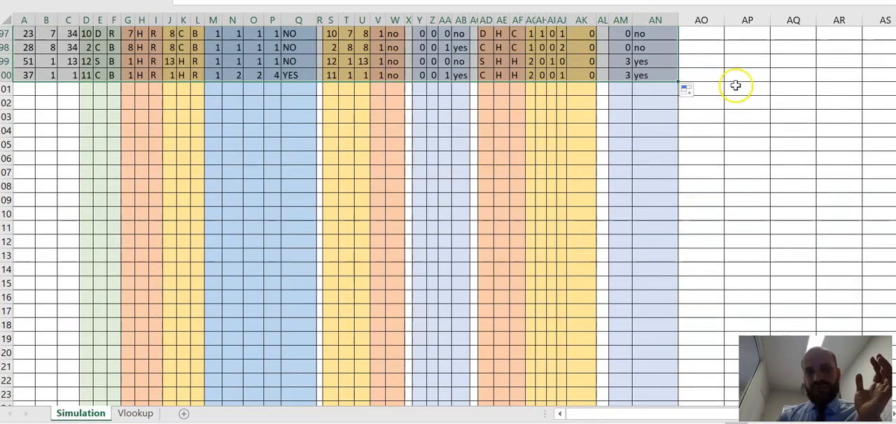
scroll(735, 86, "up", 20)
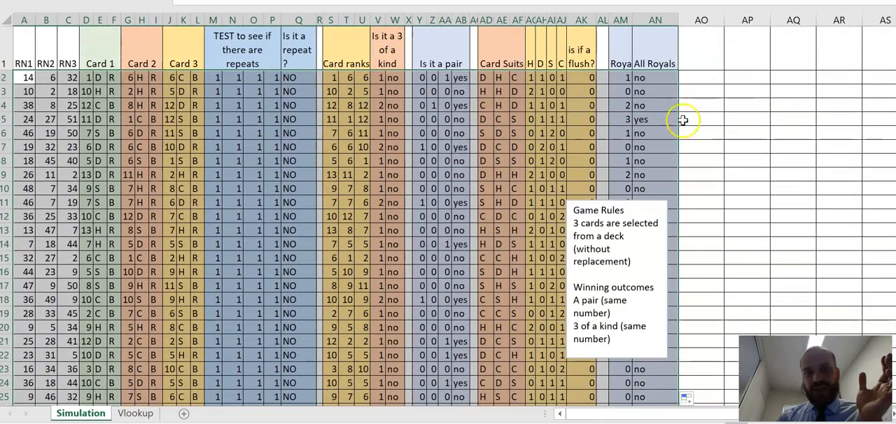
scroll(310, 276, "down", 1)
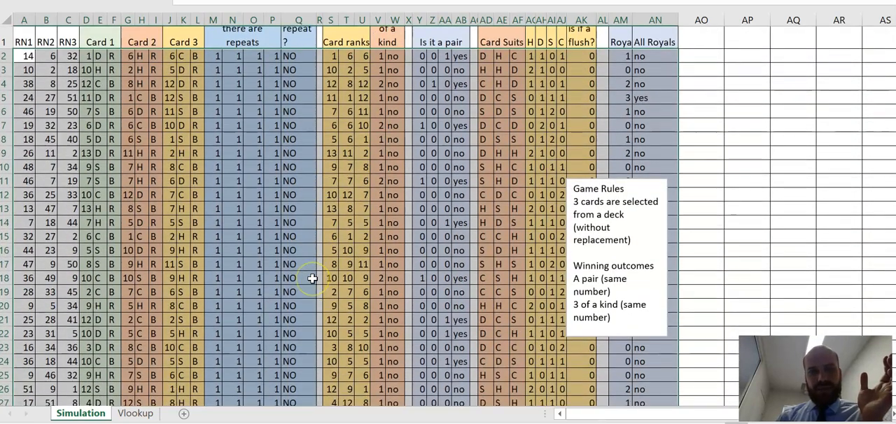
scroll(312, 279, "down", 10)
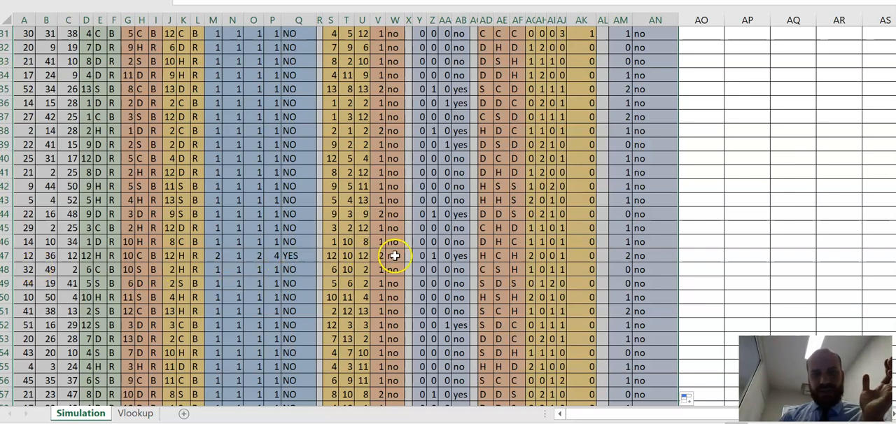
Step: Review the generated hands down to row 100 and enter 1 in AP5 to recalculate the random cards
scroll(404, 141, "up", 10)
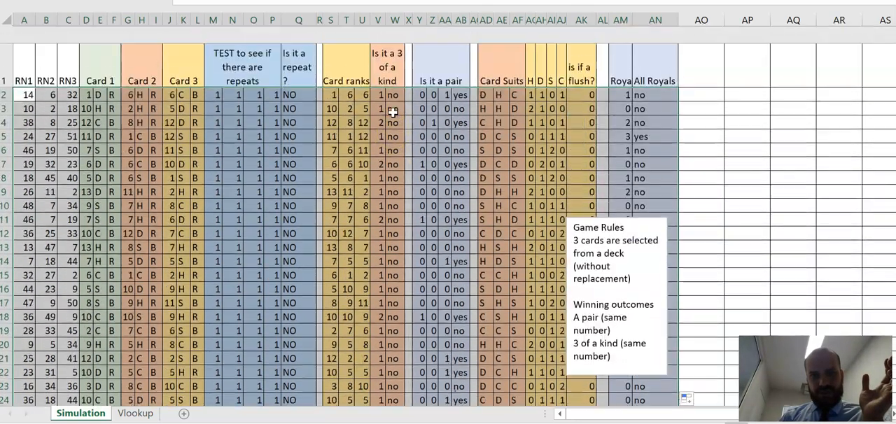
scroll(395, 112, "down", 15)
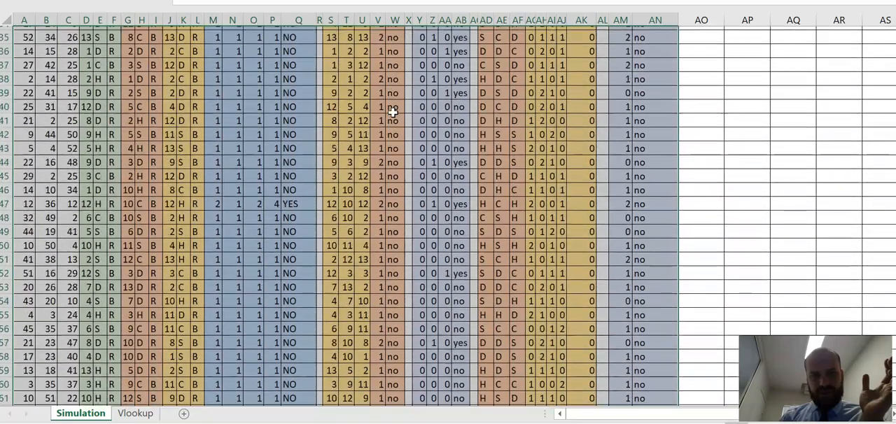
scroll(385, 248, "down", 15)
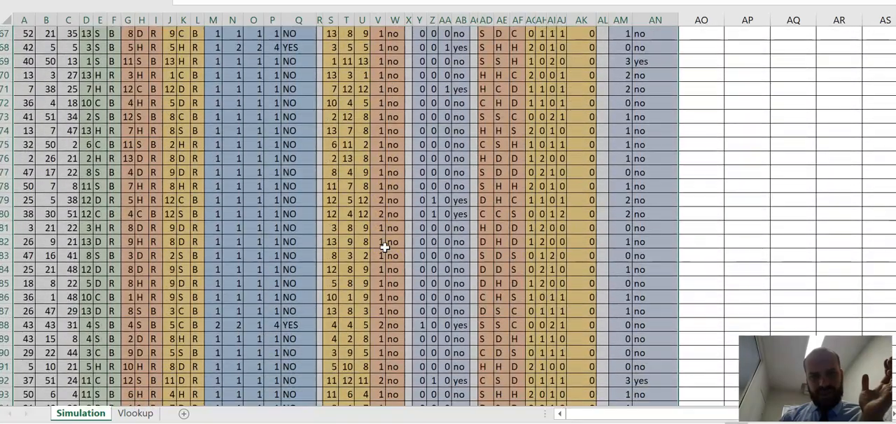
scroll(385, 247, "up", 1)
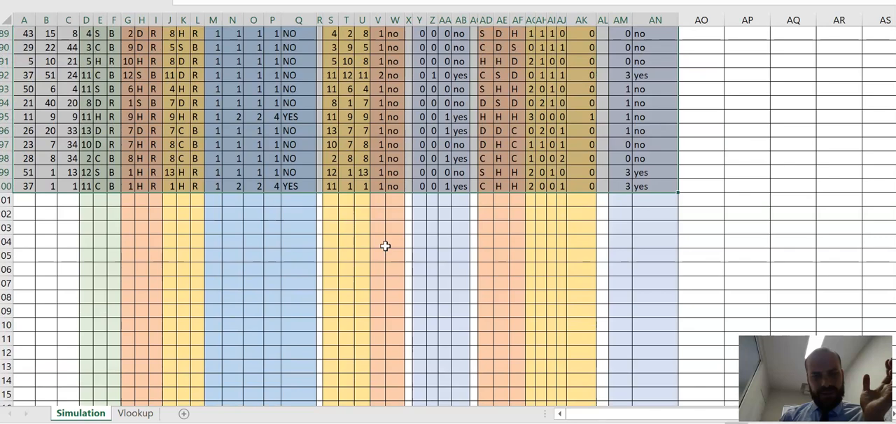
scroll(397, 142, "up", 20)
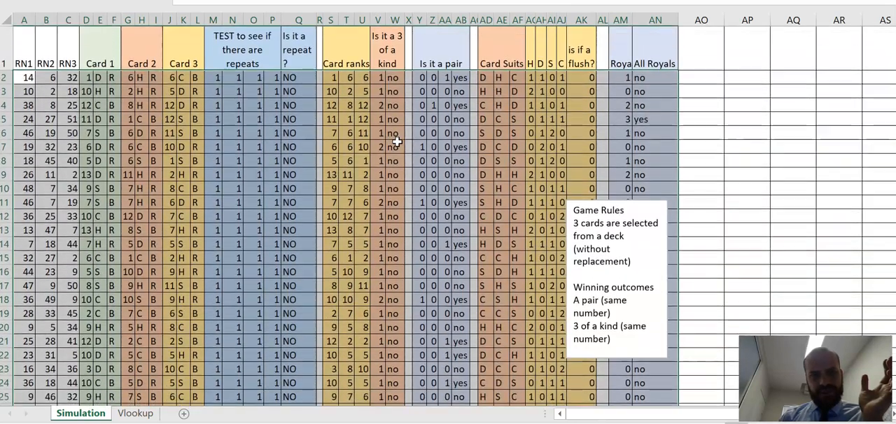
left_click(742, 117)
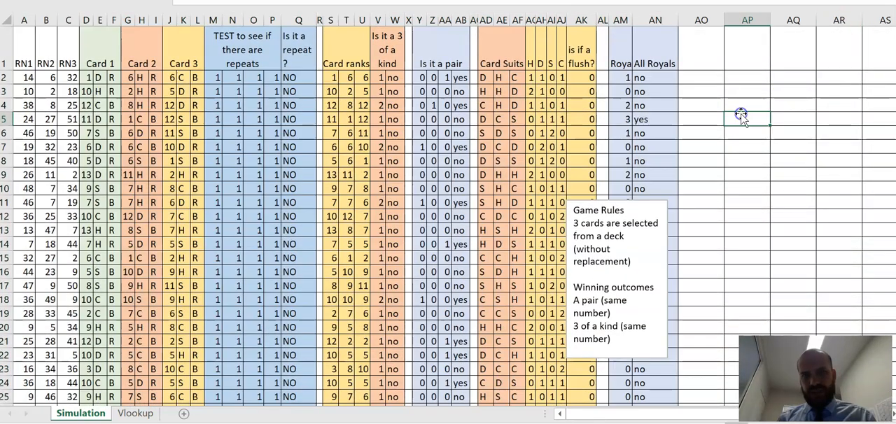
type("1")
key("Return")
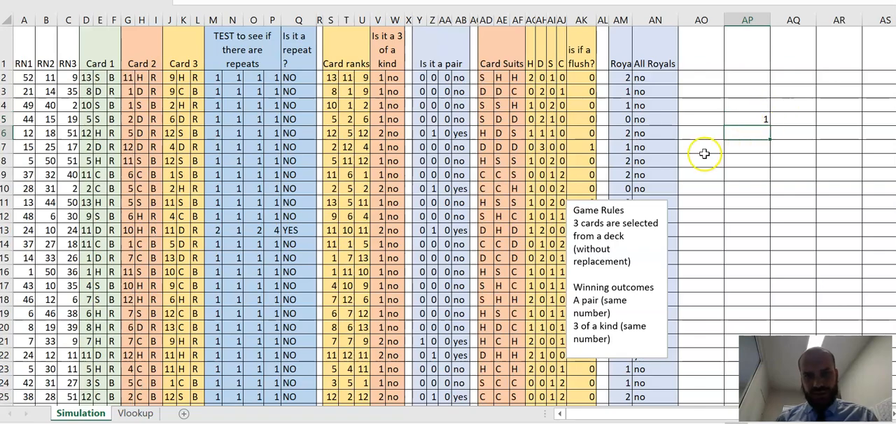
Step: Enter 1 in AP91 and AP92 beside the last hands to redraw the cards and check the updated results
scroll(431, 212, "down", 1)
scroll(430, 212, "down", 20)
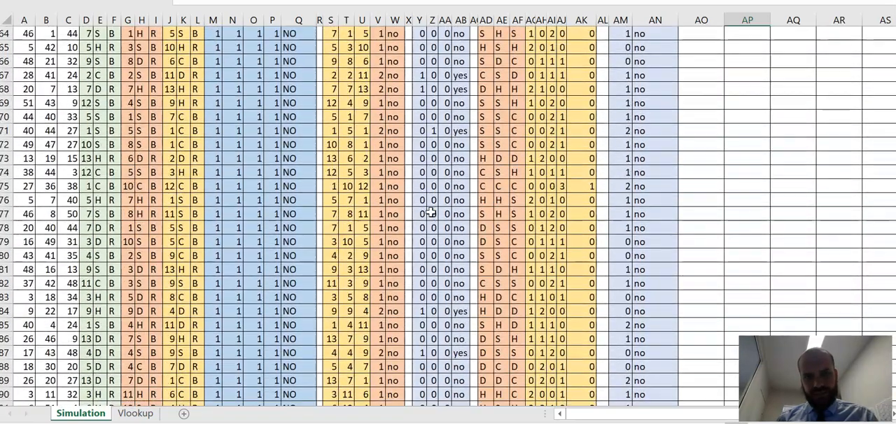
scroll(430, 212, "down", 7)
left_click(739, 128)
key("Return")
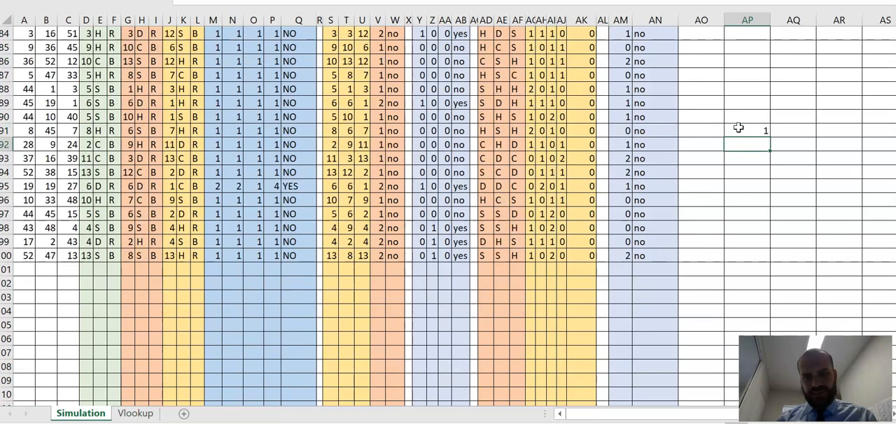
key("Return")
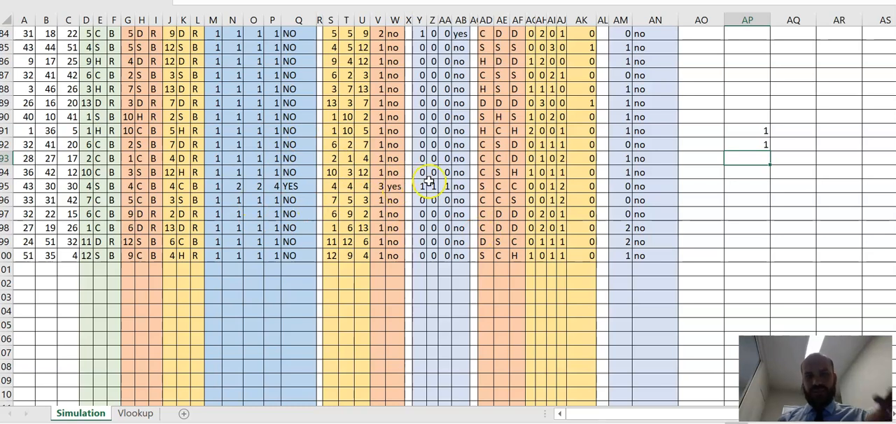
scroll(428, 178, "up", 20)
scroll(456, 71, "down", 1)
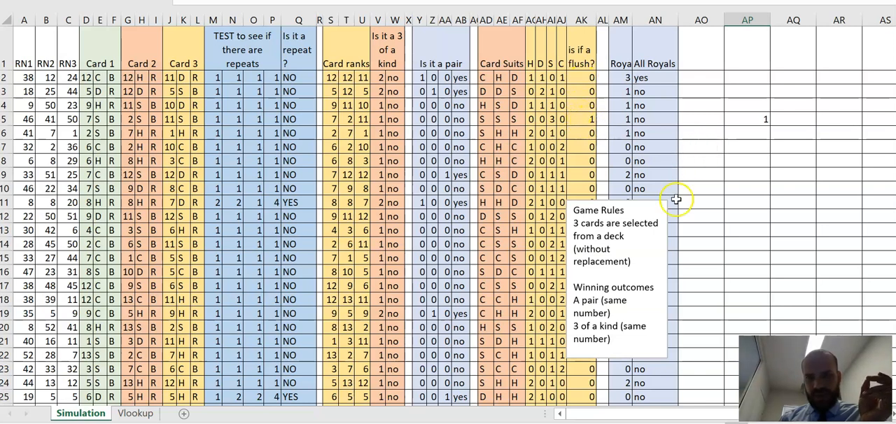
Step: Move the Game Rules text box to the empty area over columns AQ to AS and clear AP4:AP10
left_click(622, 209)
left_click_drag(640, 201, 855, 72)
left_click_drag(743, 105, 755, 183)
key("F9")
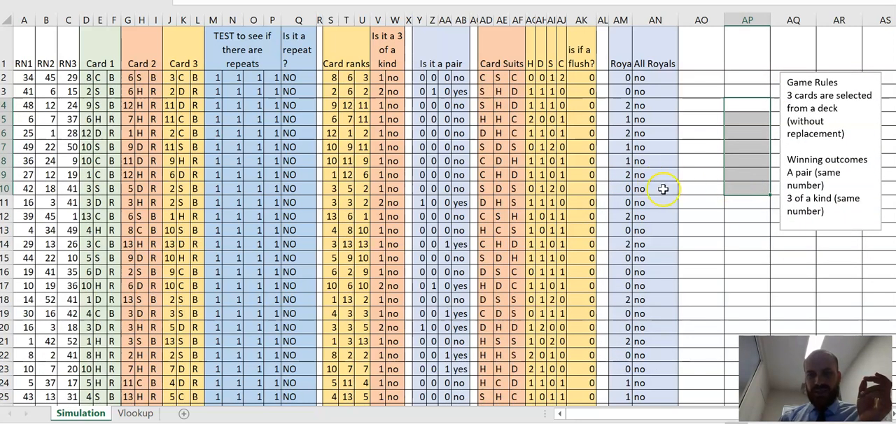
left_click(702, 208)
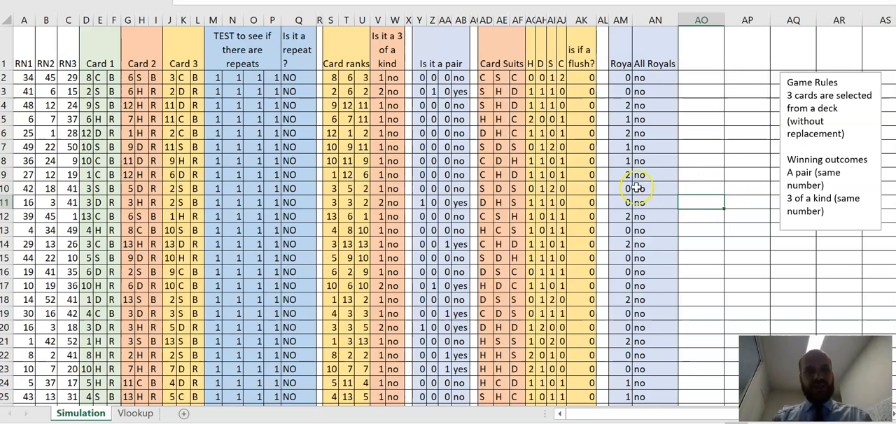
Step: Insert three blank rows above the header row
left_click(9, 45)
right_click(10, 47)
left_click(36, 147)
left_click(8, 33)
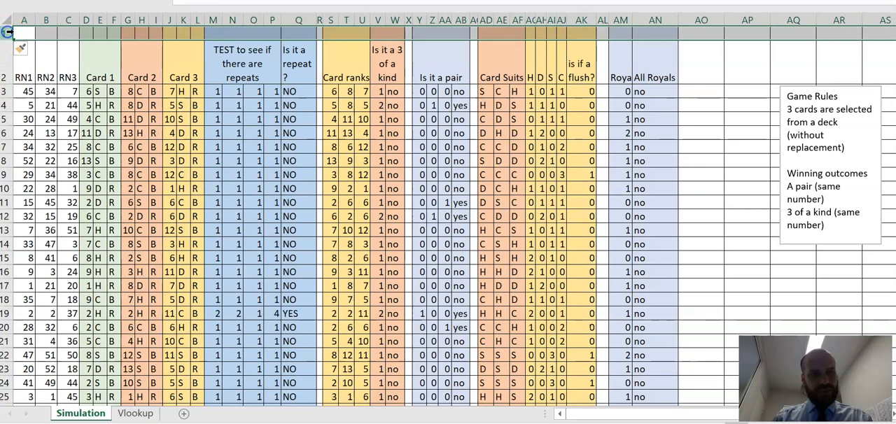
right_click(7, 31)
left_click(35, 143)
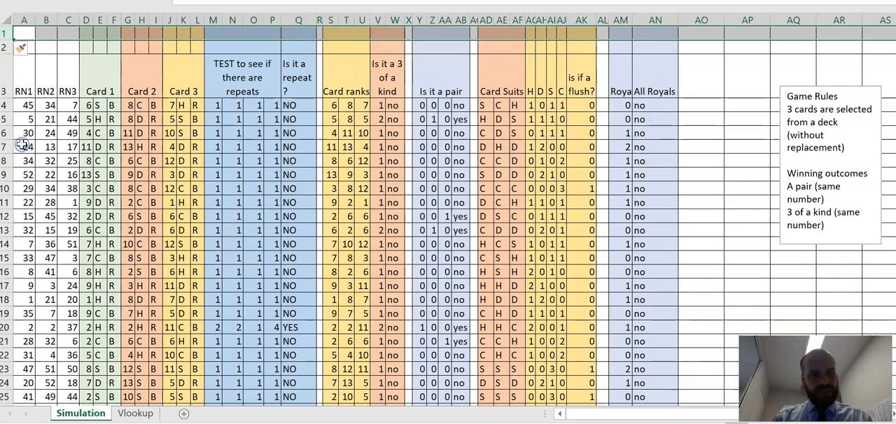
right_click(4, 32)
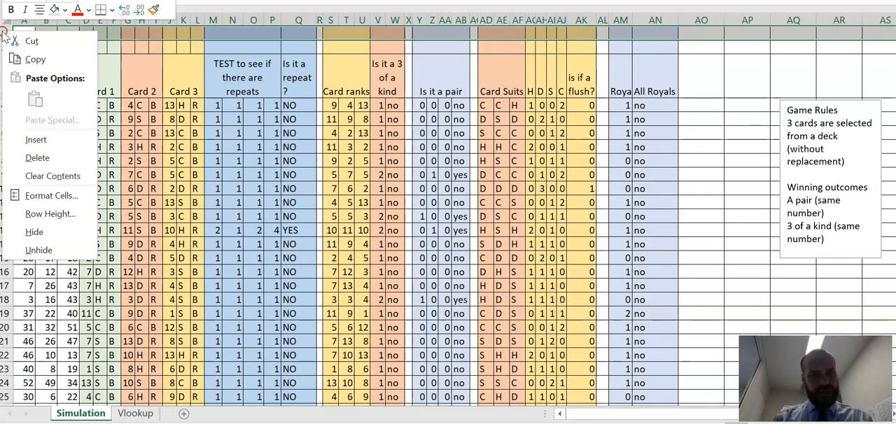
left_click(31, 144)
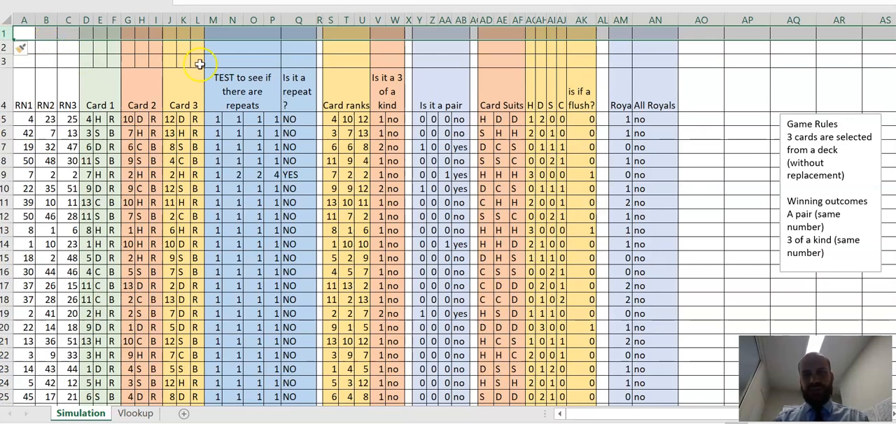
left_click(219, 63)
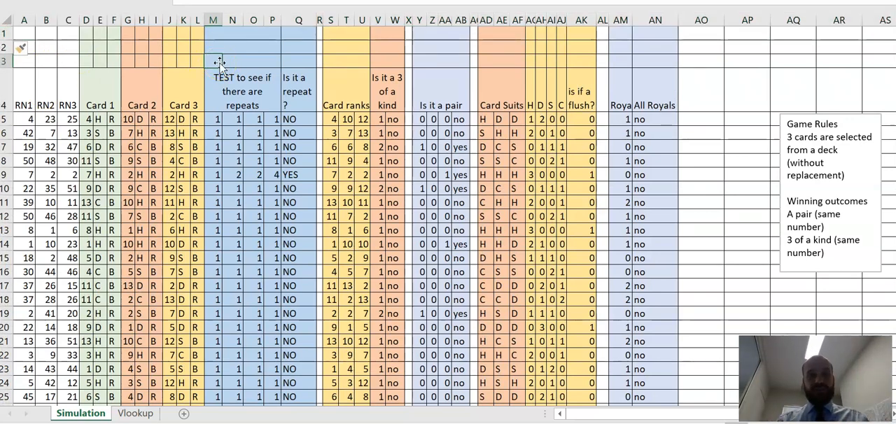
left_click(268, 213)
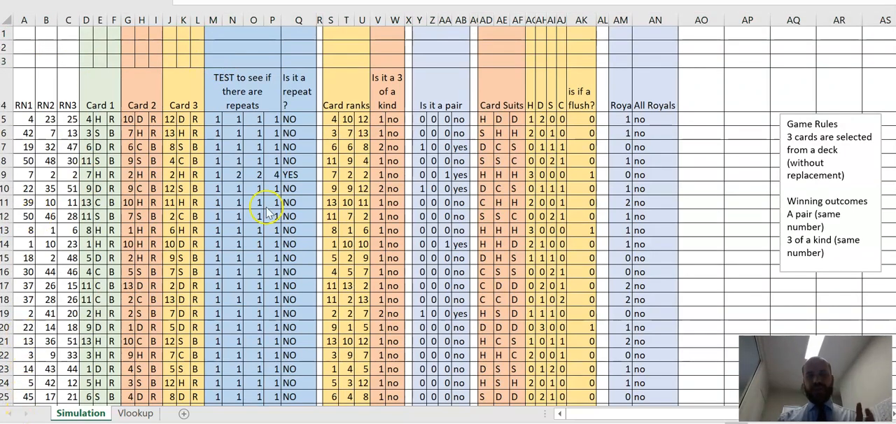
left_click(295, 61)
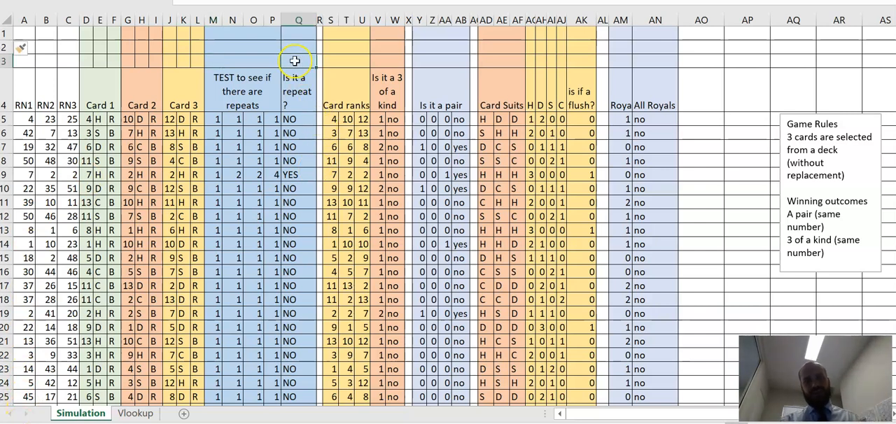
type("=countif(")
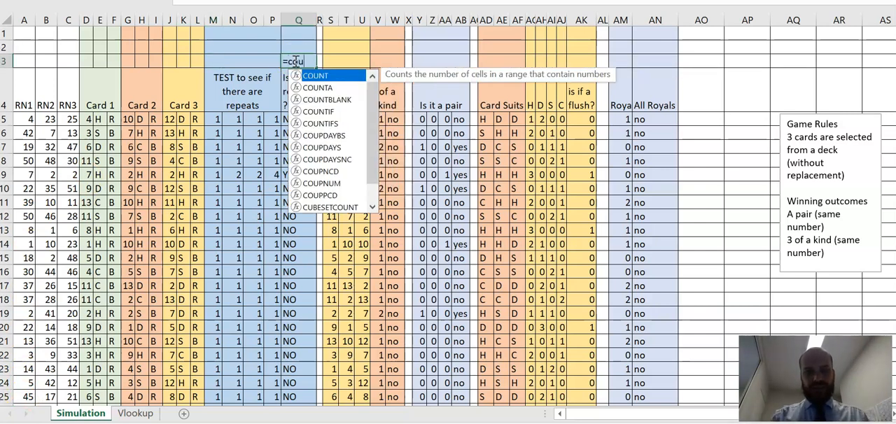
left_click_drag(291, 118, 301, 348)
key("Escape")
scroll(301, 348, "up", 20)
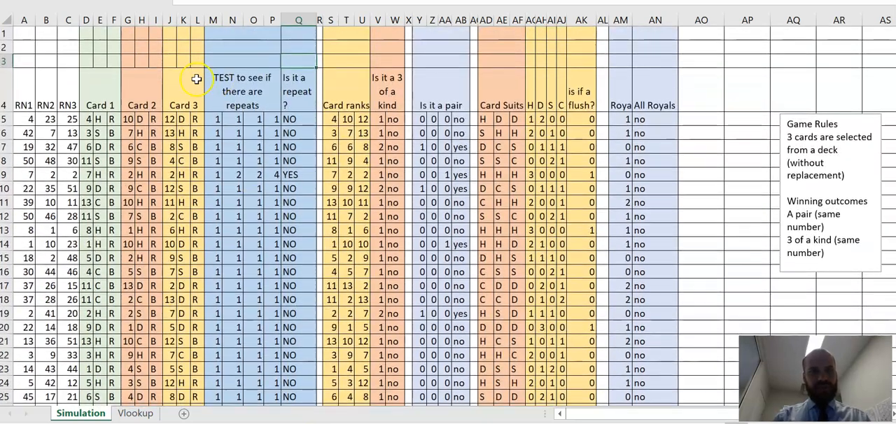
Step: Enter =COUNTA(A5:A103) in A3 to count the simulated hands
left_click(177, 71)
left_click(23, 62)
type("=counta")
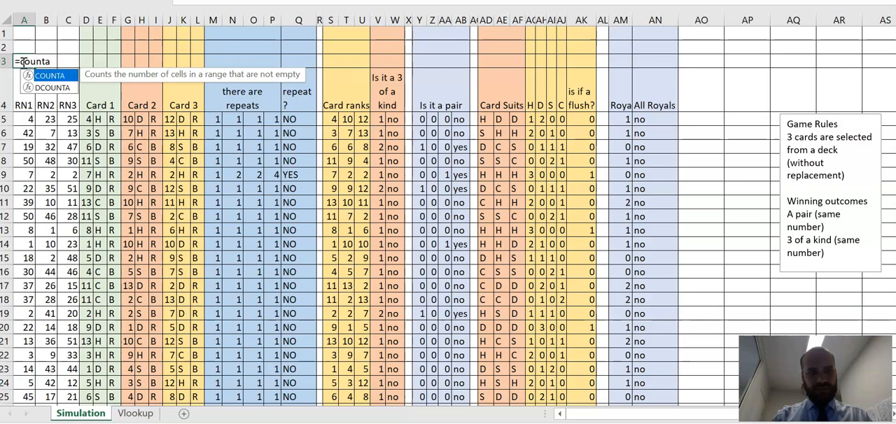
type("(")
left_click_drag(23, 119, 25, 355)
key("Return")
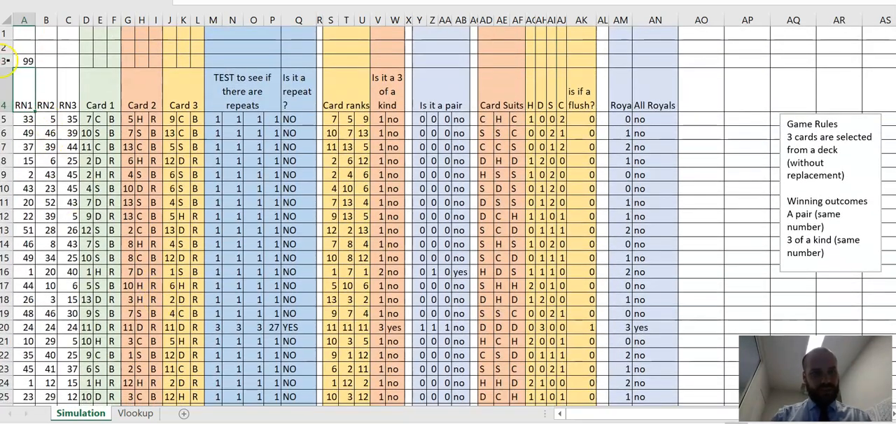
Step: Fill the formulas in A103:AN103 down to row 104 to add one more simulated hand
scroll(101, 325, "down", 15)
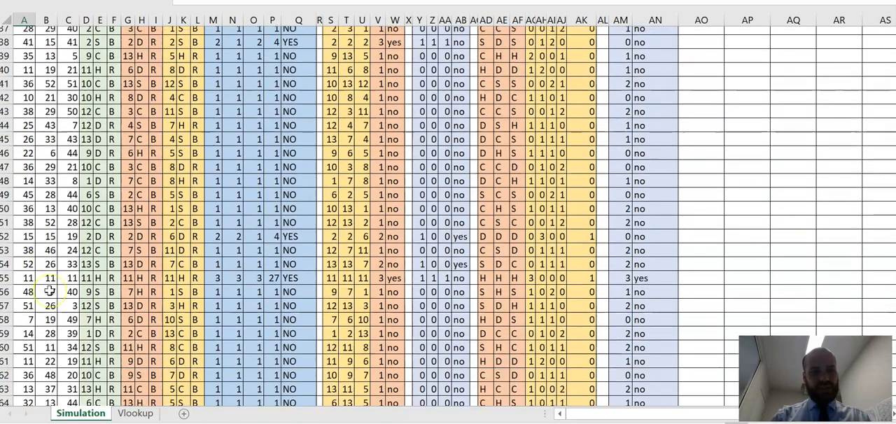
scroll(45, 289, "down", 19)
scroll(45, 289, "up", 6)
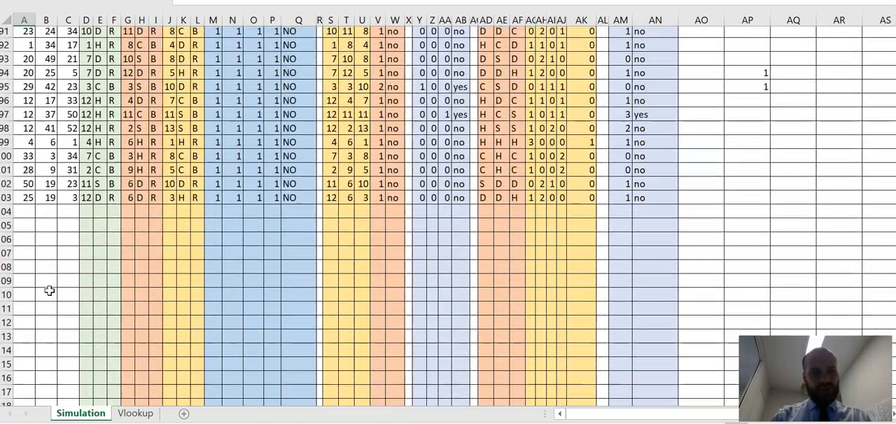
left_click_drag(26, 201, 677, 221)
scroll(308, 161, "up", 20)
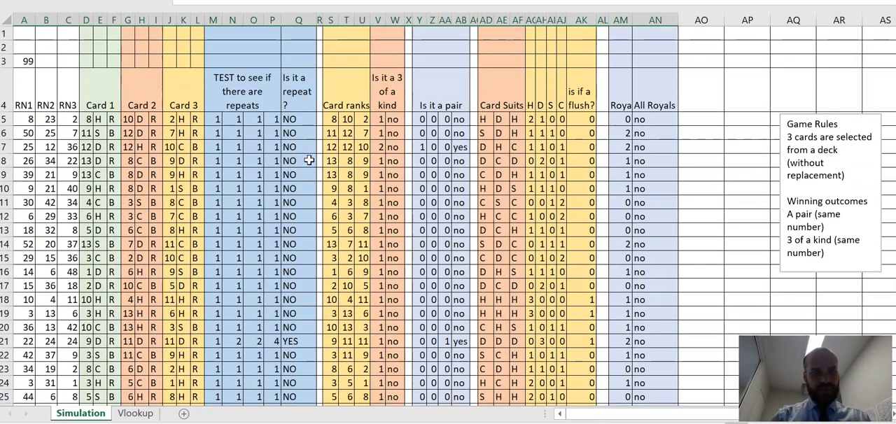
Step: Extend the COUNTA range in A3 to end at A104
left_click(25, 61)
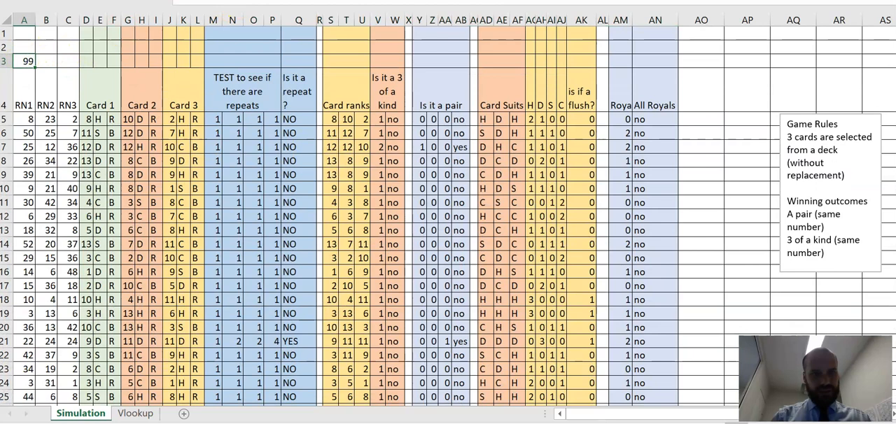
left_click(258, 2)
key("BackSpace")
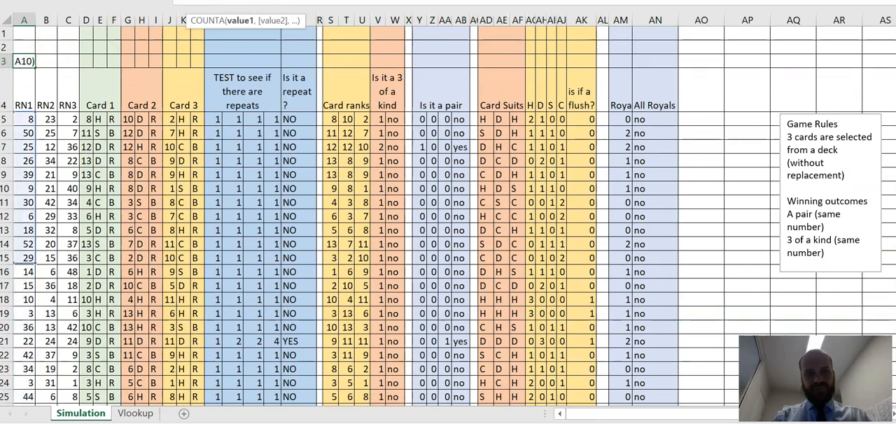
type("4")
left_click(191, 65)
left_click(231, 60)
Step: Enter a COUNTIF formula in Q3 over Q5:Q104 to count the hands marked NO for repeats
left_click(303, 61)
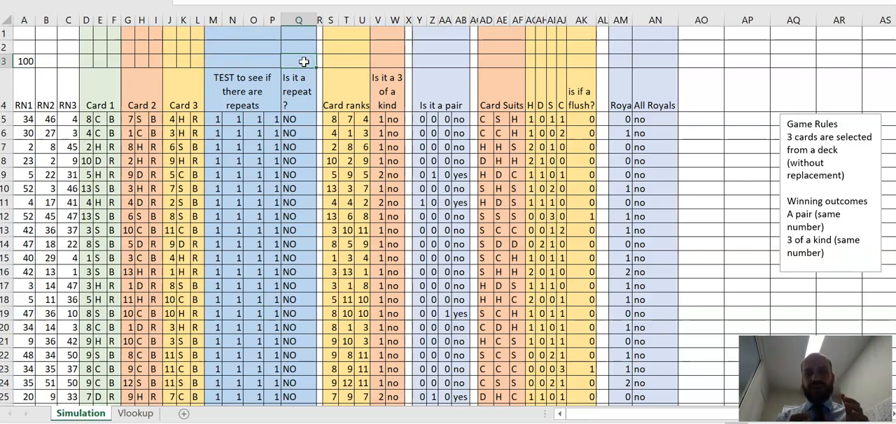
left_click(791, 125)
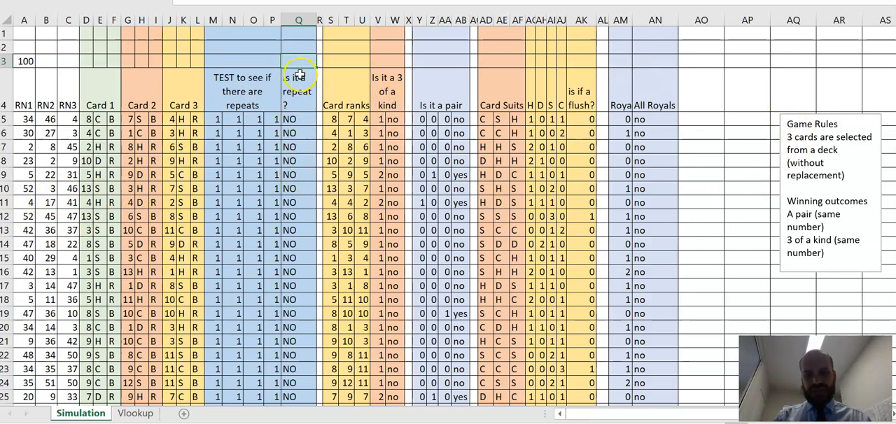
type("=countif(")
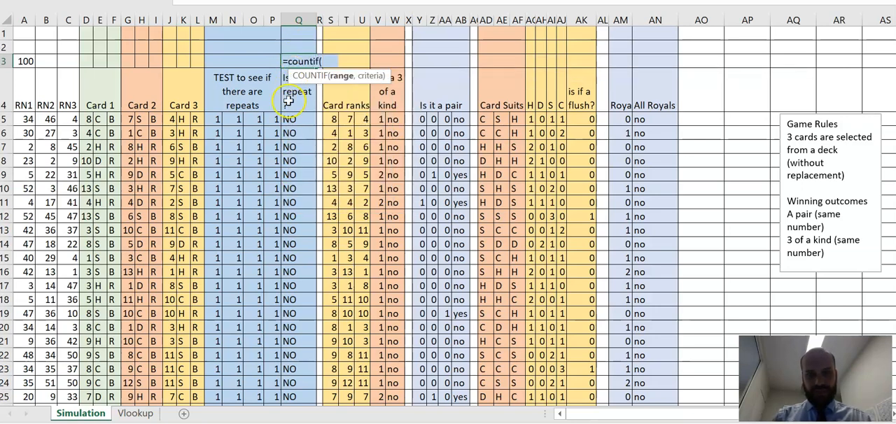
left_click_drag(294, 119, 297, 302)
type(",")
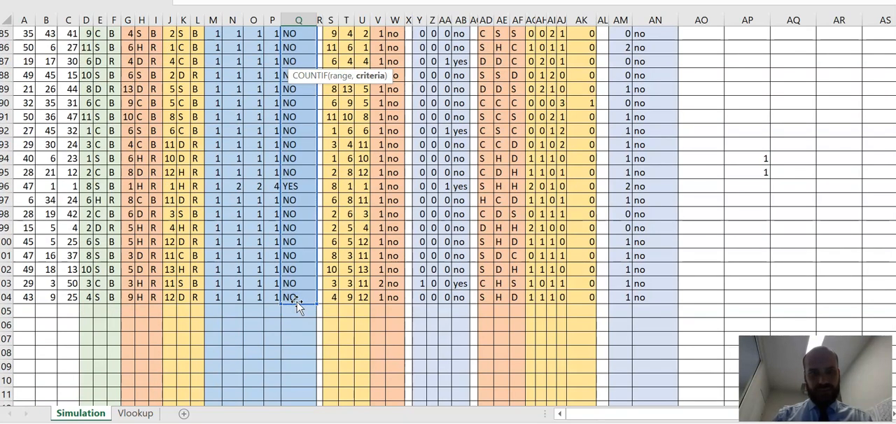
type("\"")
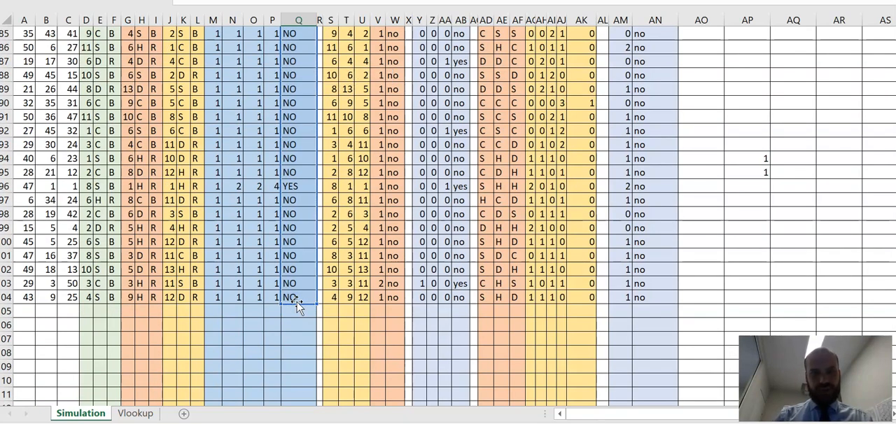
key("Return")
scroll(295, 142, "up", 1)
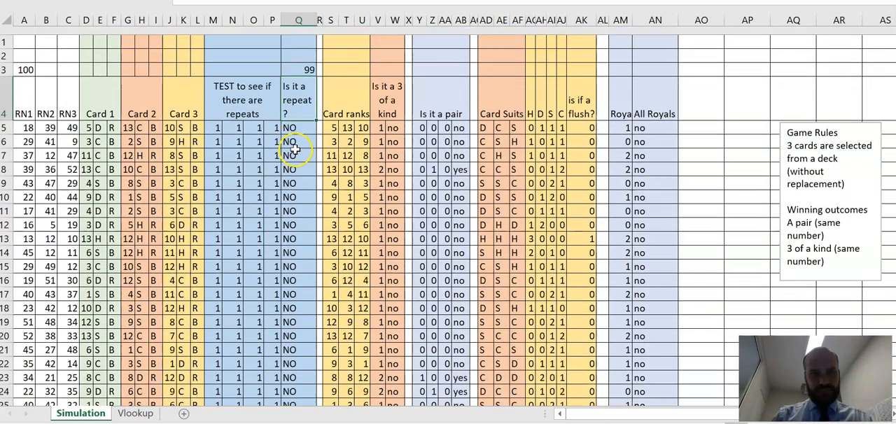
Step: Enter 1 in each cell from AP2 down to AP11 to recalculate the simulation repeatedly and observe the no-repeat count in Q3
left_click(293, 61)
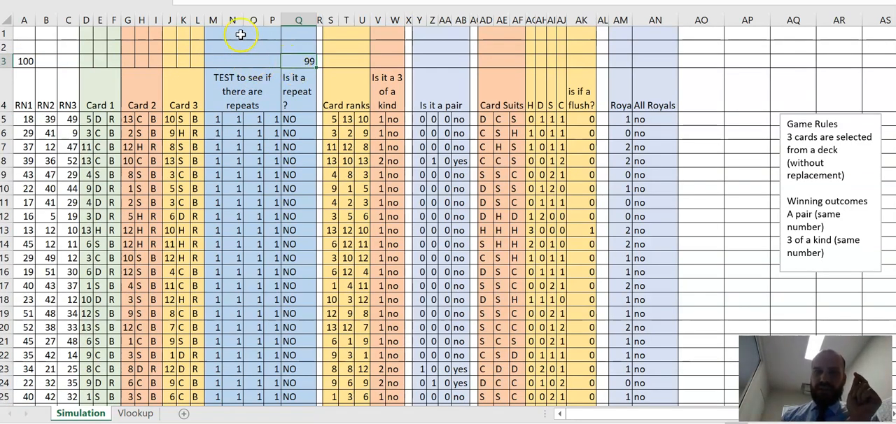
left_click(734, 45)
type("1")
key("Return")
type("1")
key("Return")
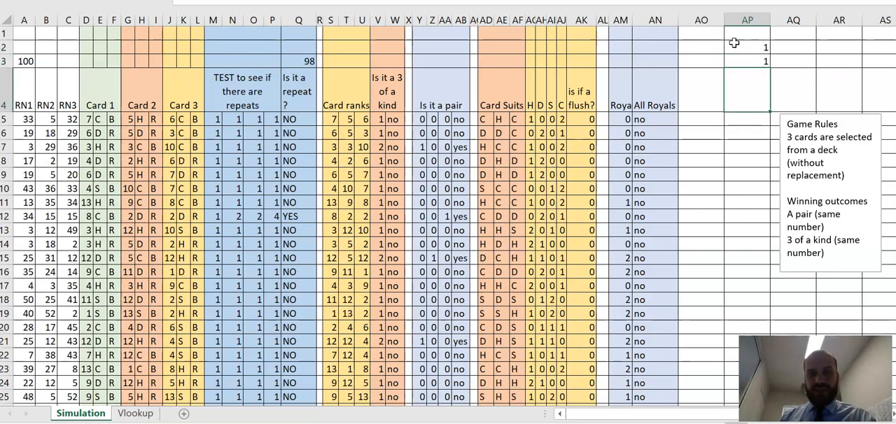
type("1")
key("Return")
key("Return")
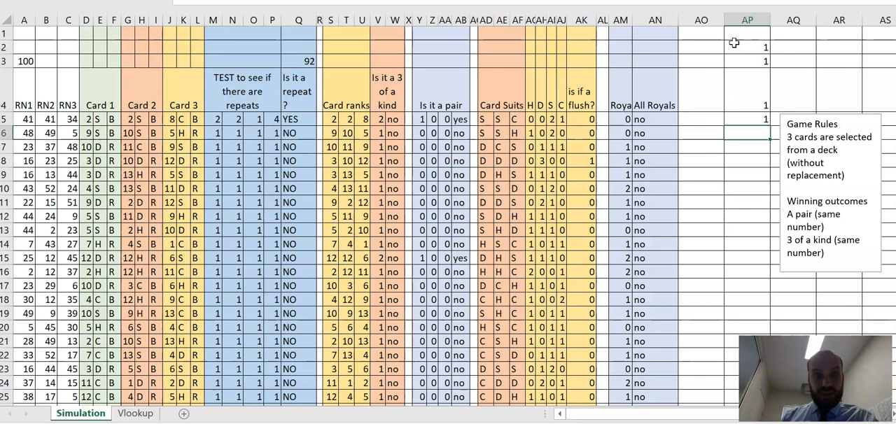
type("1")
key("Return")
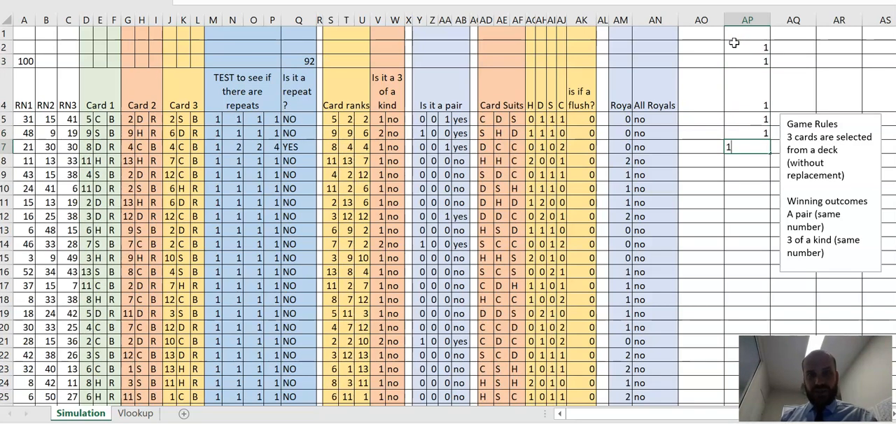
type("1")
key("Return")
key("Return")
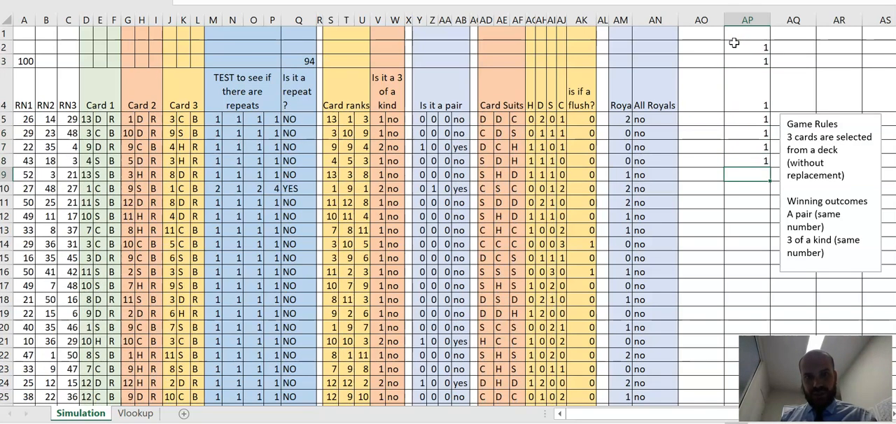
key("Return")
type("1")
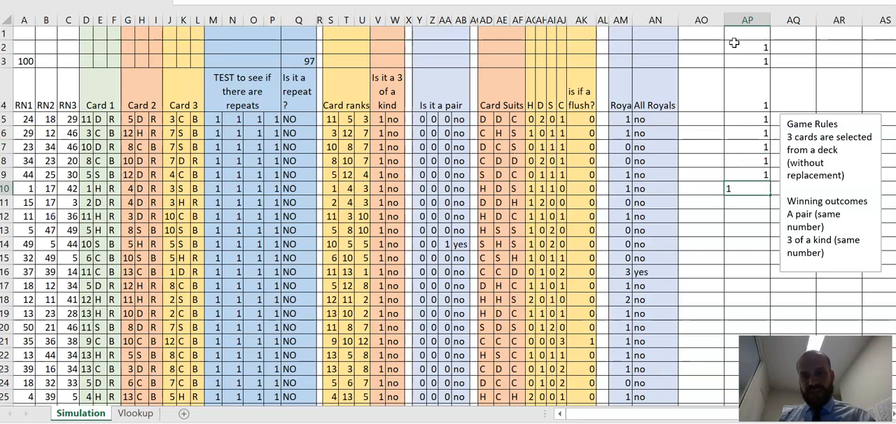
key("Return")
key("Return")
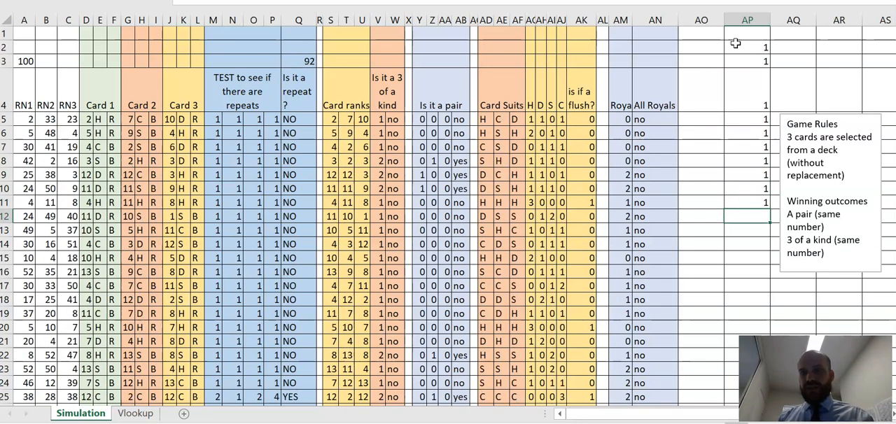
Step: Clear the test entries in AP1:AP13
left_click_drag(741, 32, 761, 236)
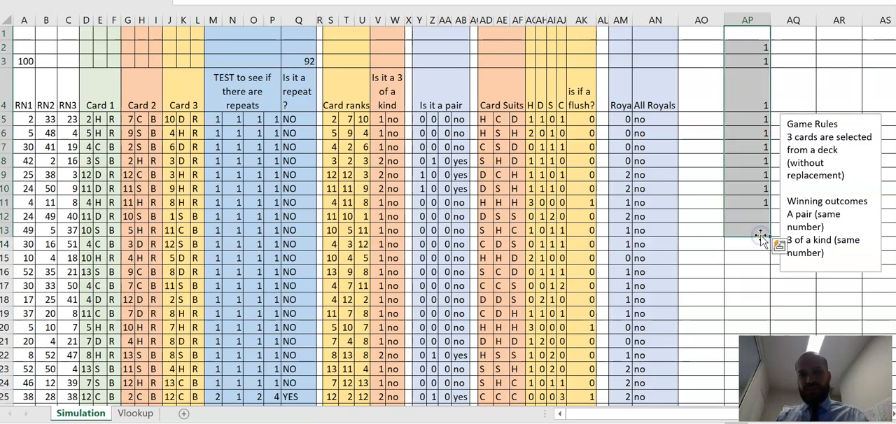
key("Delete")
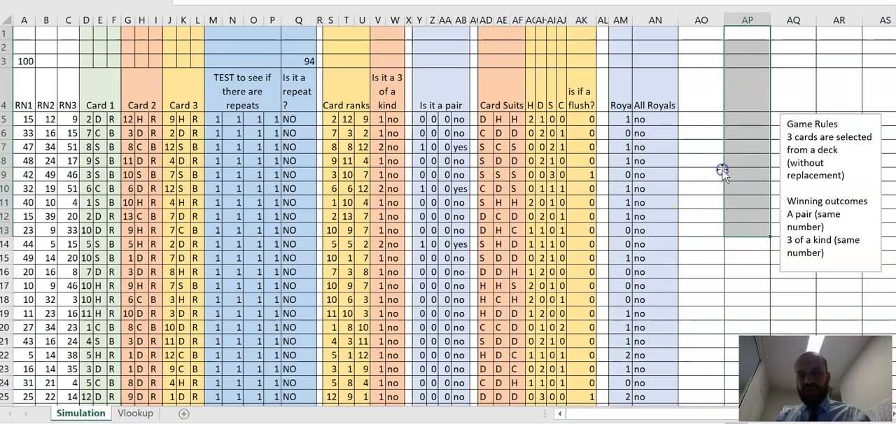
left_click(727, 150)
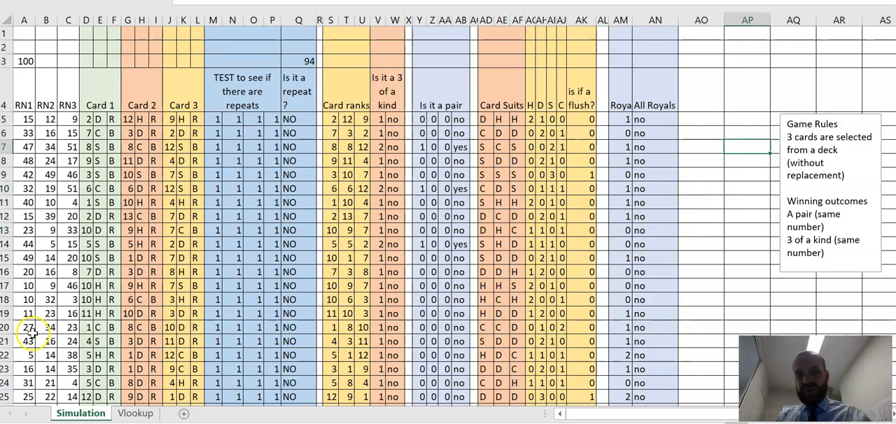
Step: Enter a COUNTIFS formula in W3 over W5:W104 to count the three-of-a-kind hands marked "yes"
left_click(383, 63)
left_click(396, 61)
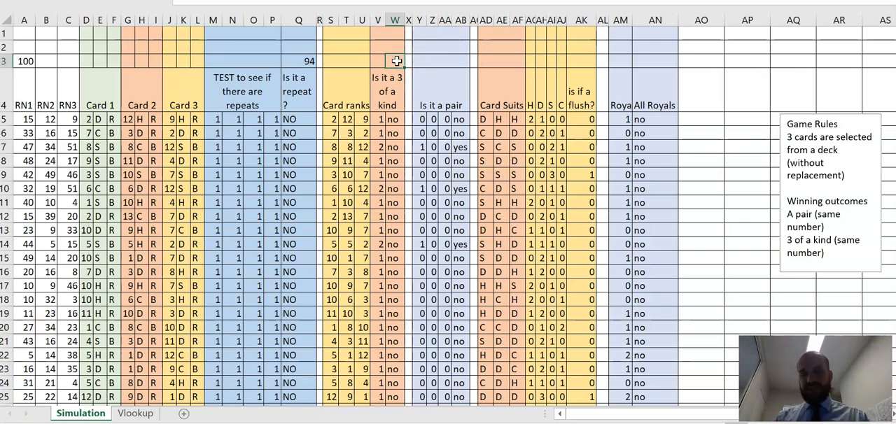
type("=count")
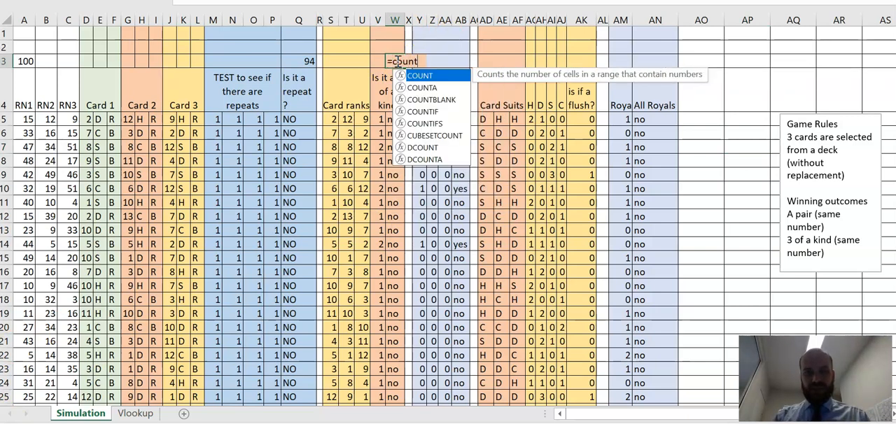
type("ifs(")
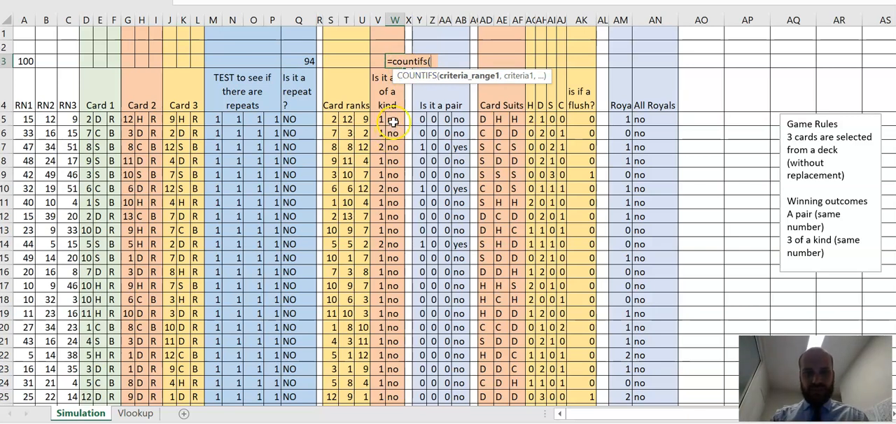
left_click_drag(393, 121, 395, 380)
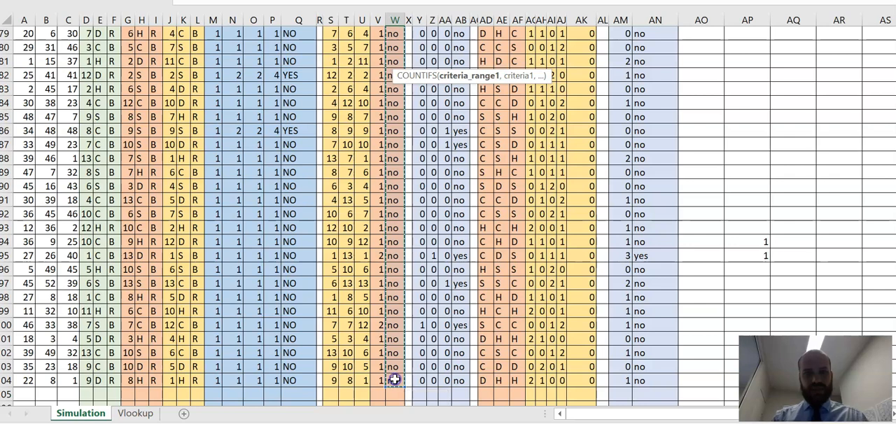
type(",")
left_click(397, 312)
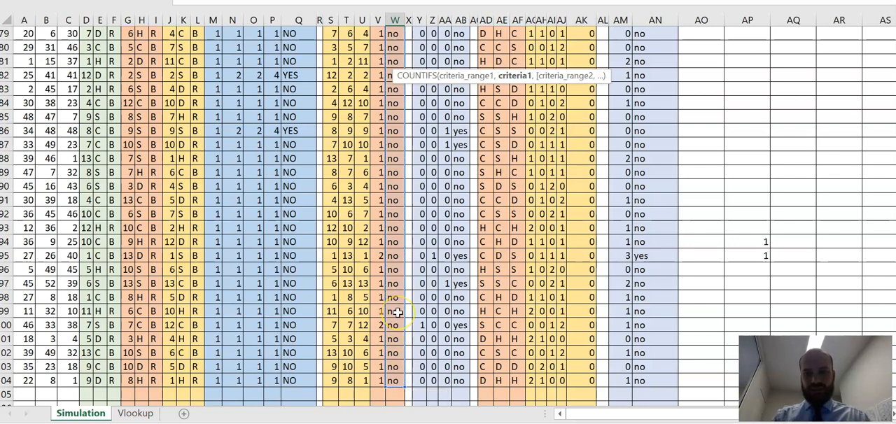
left_click(411, 301)
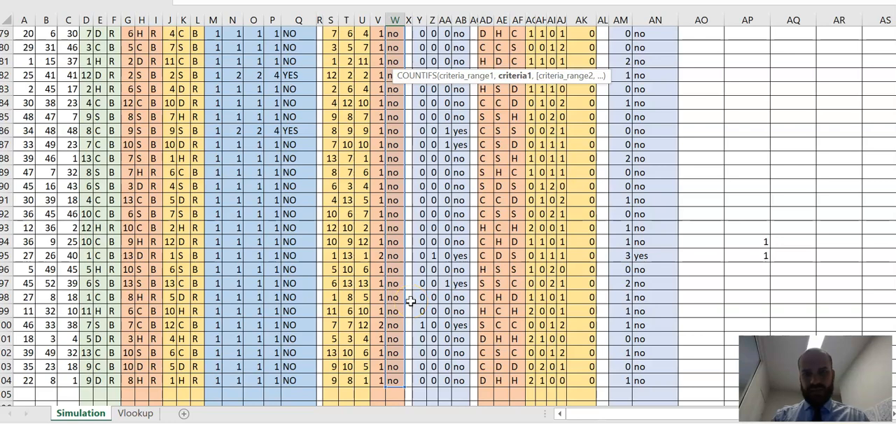
type("\"")
key("Return")
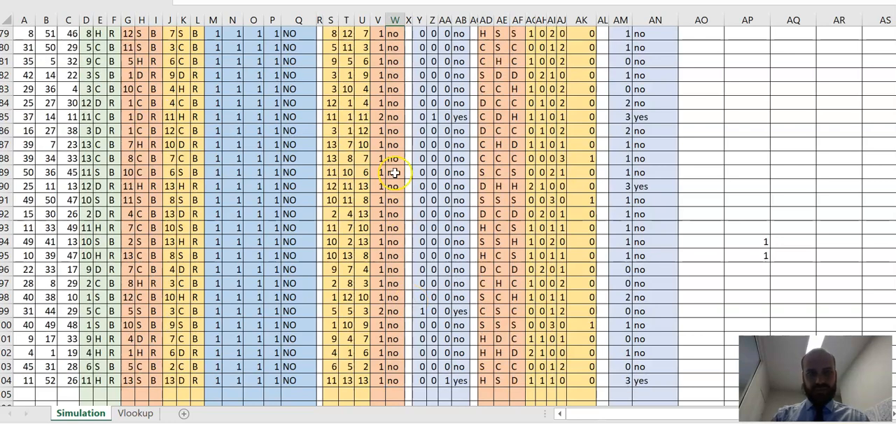
Step: Check the three-of-a-kind count in W3 and enter 1 in AP3 to recalculate the simulation
scroll(394, 173, "up", 20)
left_click(398, 61)
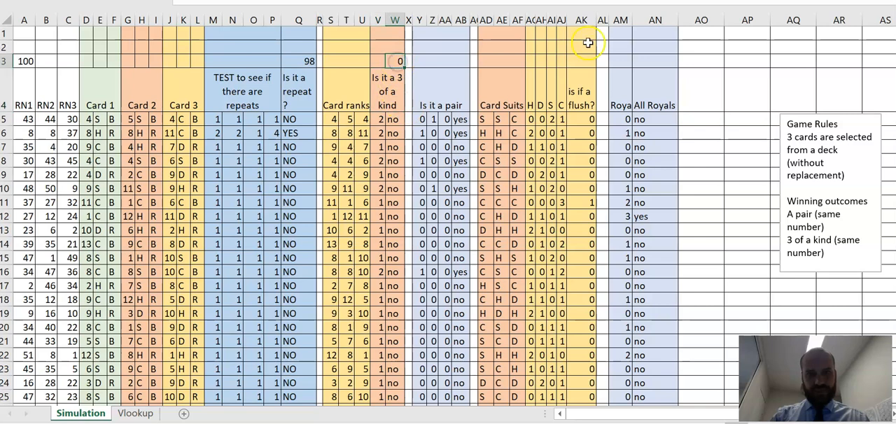
left_click(755, 58)
type("1")
key("Return")
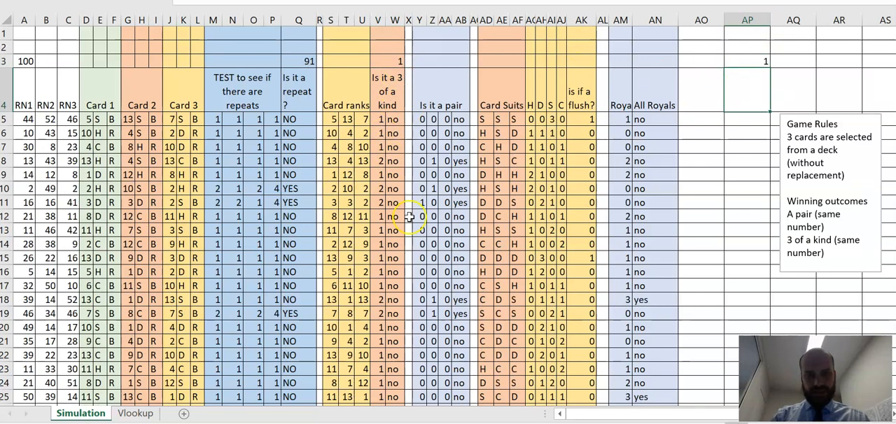
Step: Examine the simulated hands for the three of a kind counted in W3 and compare it with its repeat test
scroll(408, 238, "down", 12)
scroll(408, 238, "down", 16)
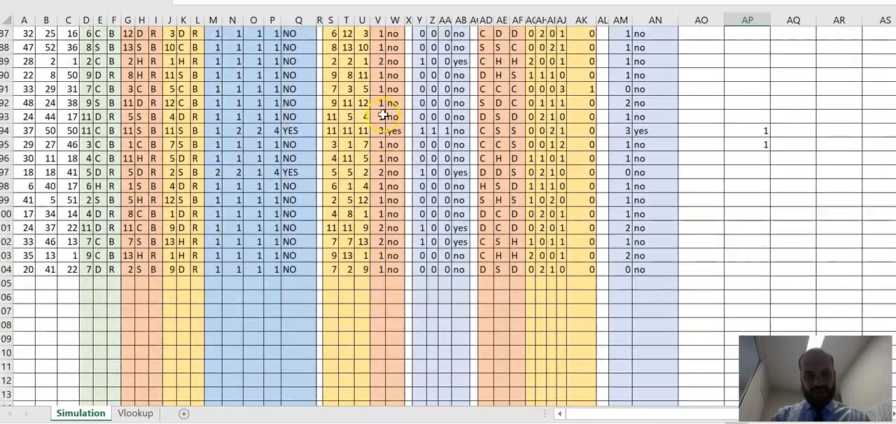
scroll(395, 131, "up", 20)
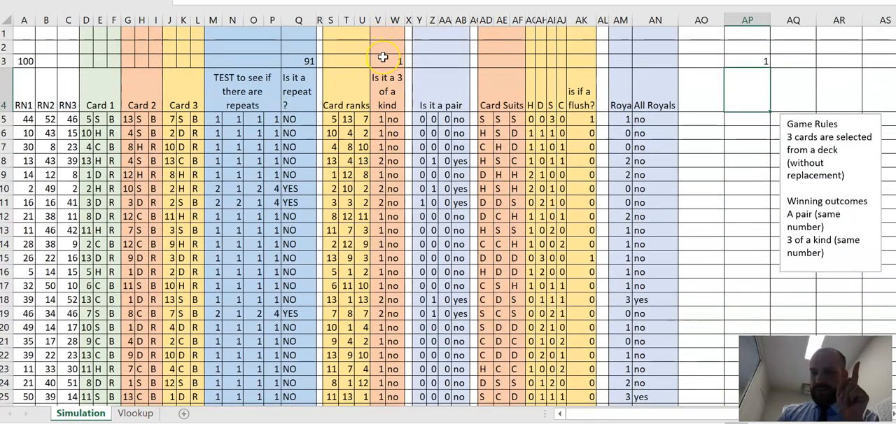
left_click(393, 61)
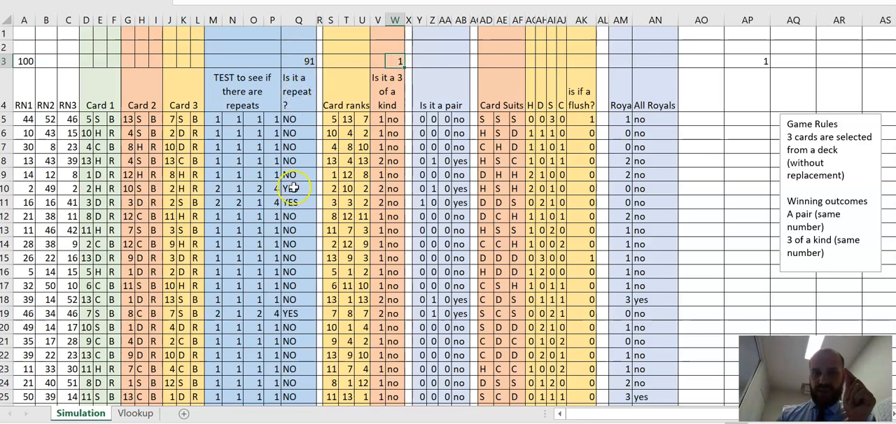
scroll(290, 233, "down", 1)
scroll(289, 234, "down", 20)
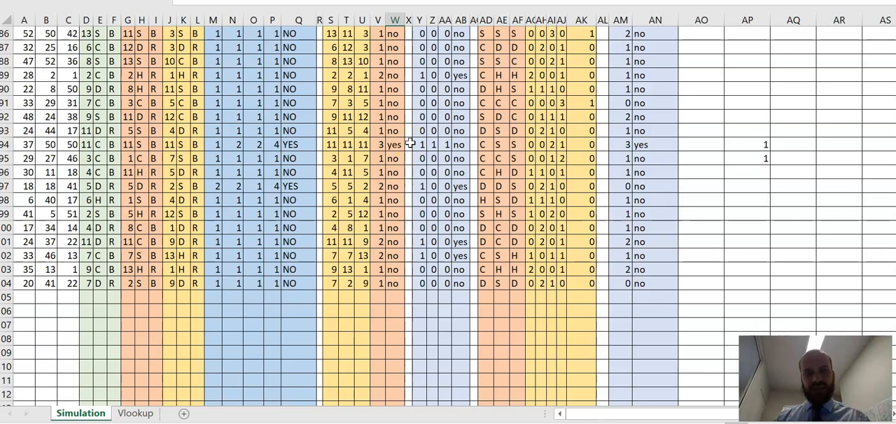
scroll(410, 143, "up", 20)
Step: Add a second condition on Q5:Q104 to the COUNTIFS formula in W3 so that only three-of-a-kind hands without repeats count
left_click(393, 61)
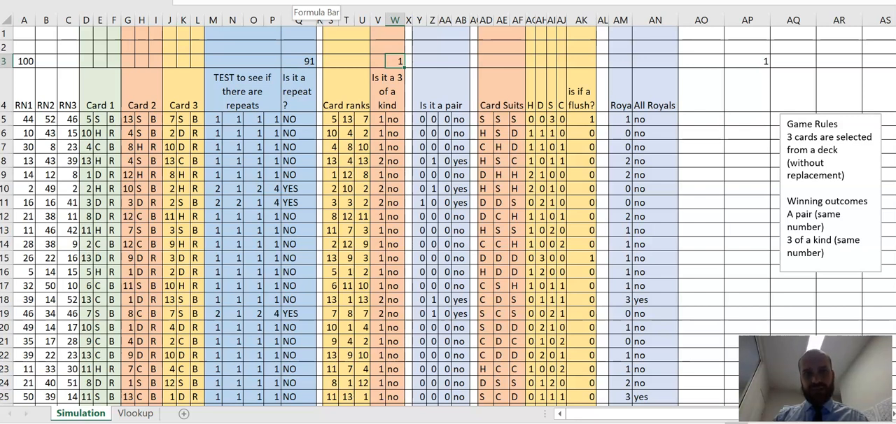
left_click(308, 4)
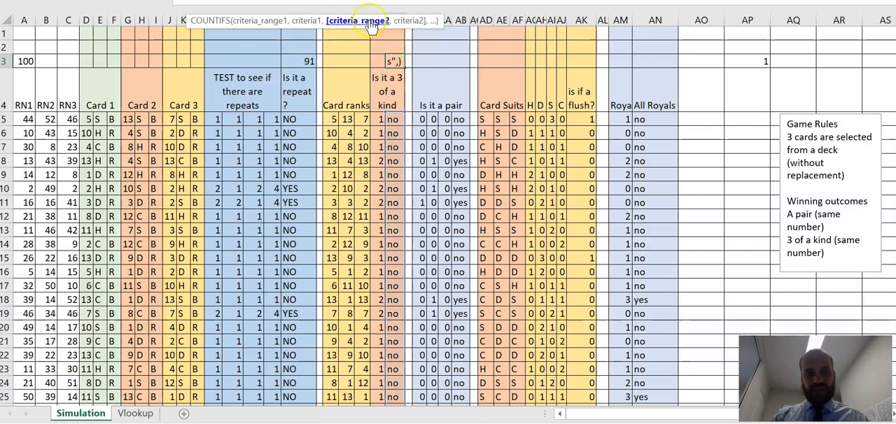
left_click_drag(298, 119, 296, 379)
type(",")
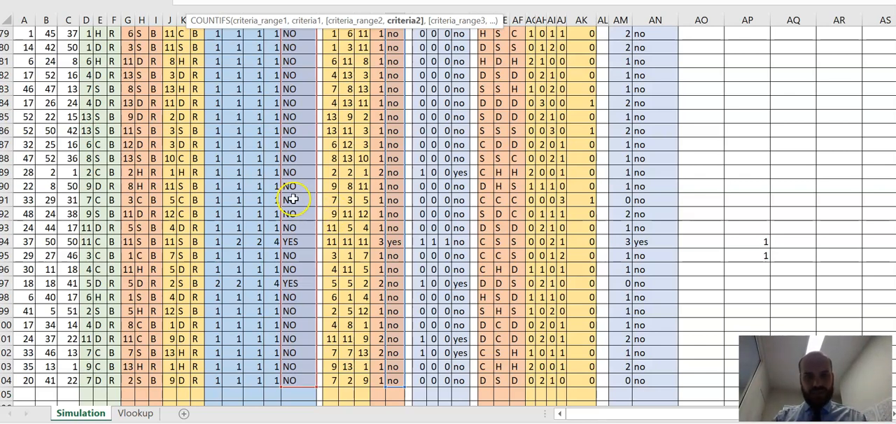
left_click(392, 201)
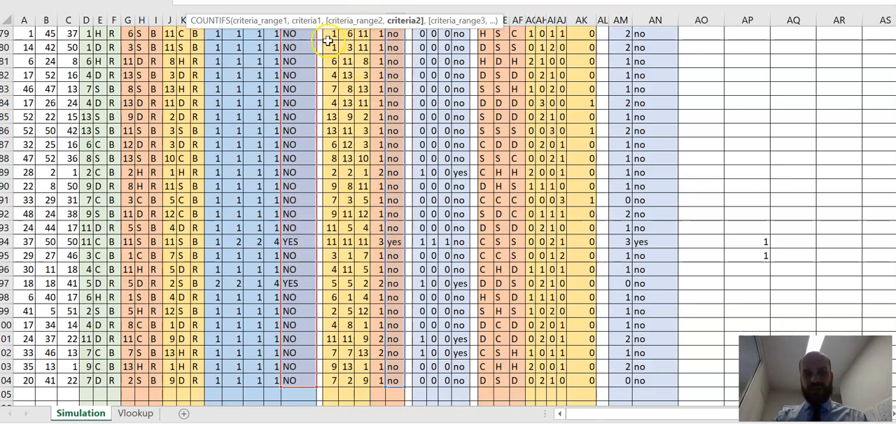
left_click(378, 2)
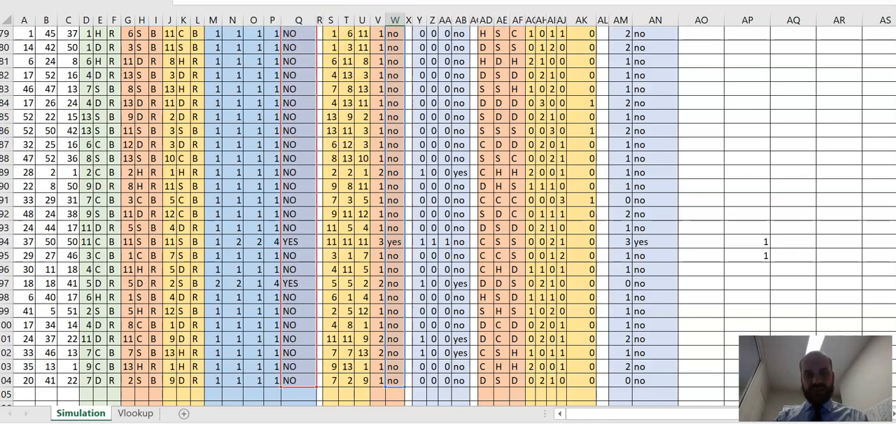
key("Return")
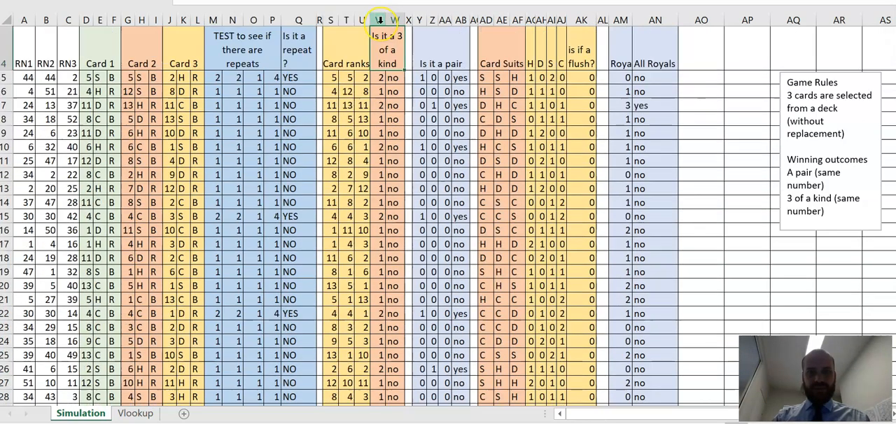
Step: Enter 1 in AP2 and down through AP8 to recalculate the hands repeatedly and test the W3 count
scroll(378, 19, "up", 1)
left_click(387, 63)
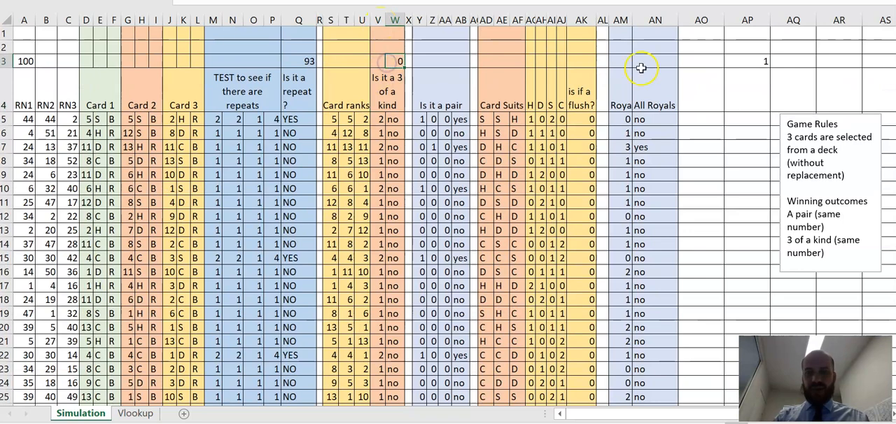
left_click(742, 49)
type("1")
key("Return")
key("Return")
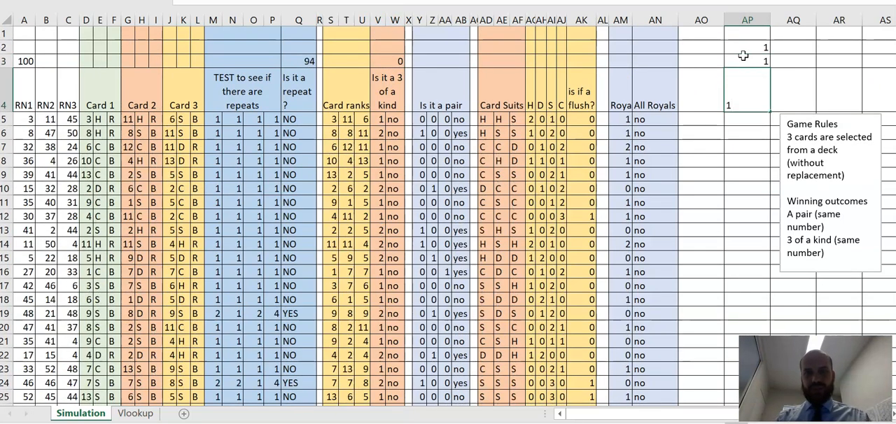
key("Return")
type("1")
key("Return")
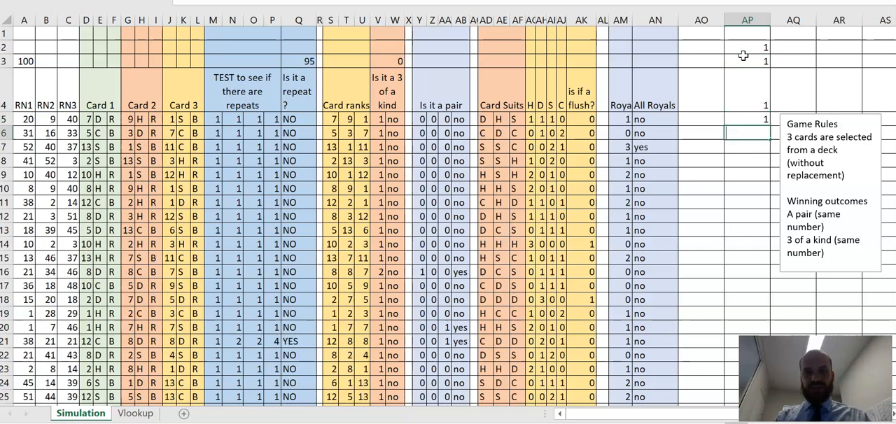
type("1")
key("Return")
type("1")
key("Return")
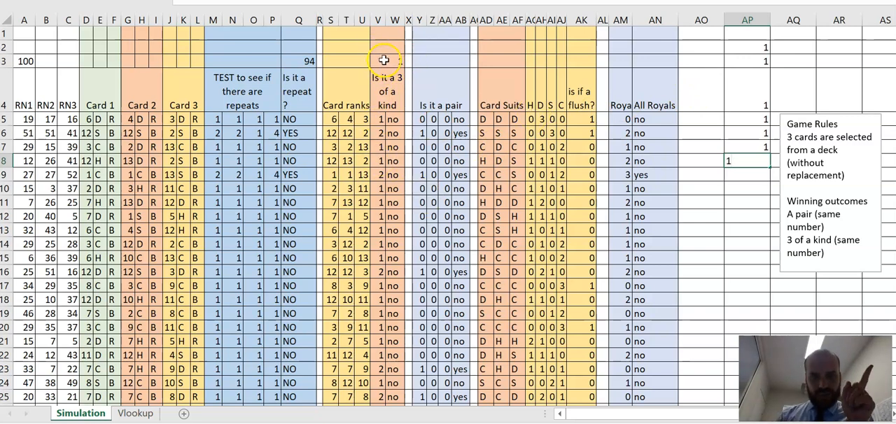
Step: Scan rows 5 to 104 for three-of-a-kind hands, compare their repeat tests with the W3 count, and cancel the pending entry in AP8
scroll(385, 231, "down", 12)
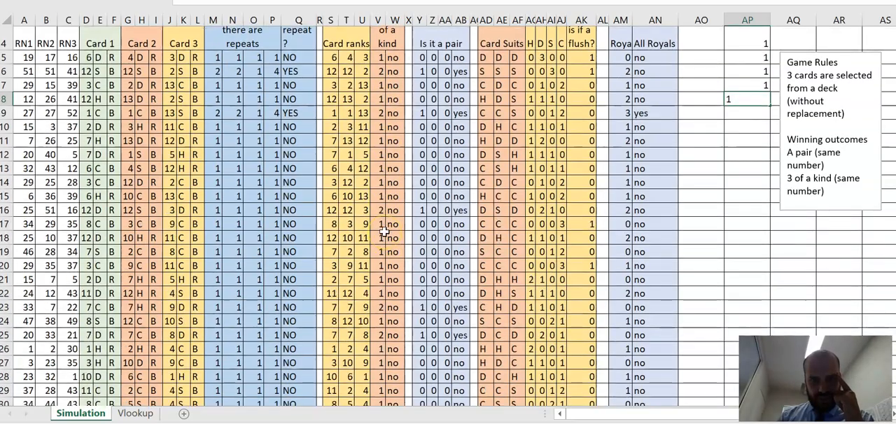
scroll(384, 232, "down", 7)
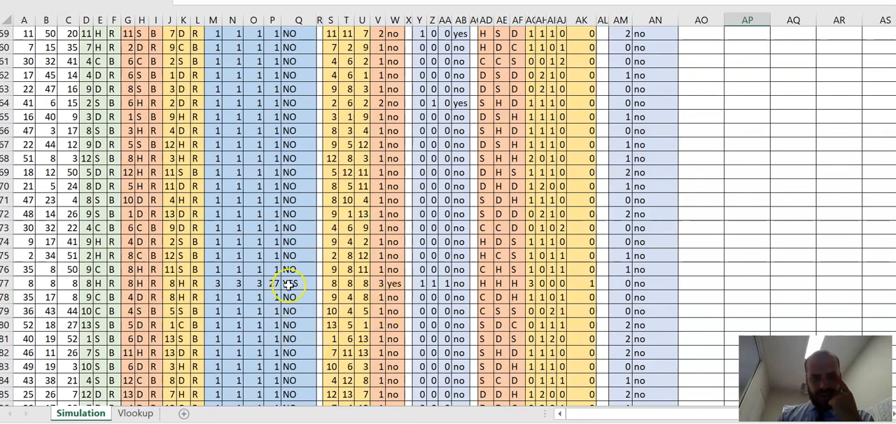
scroll(289, 284, "down", 4)
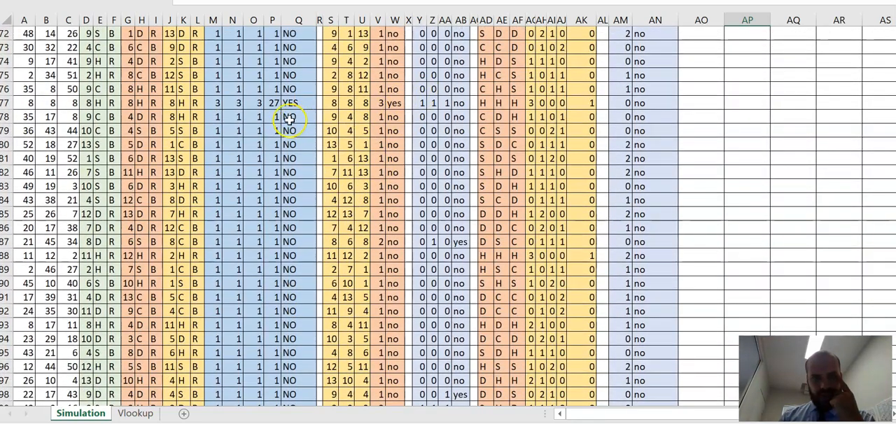
scroll(293, 255, "down", 4)
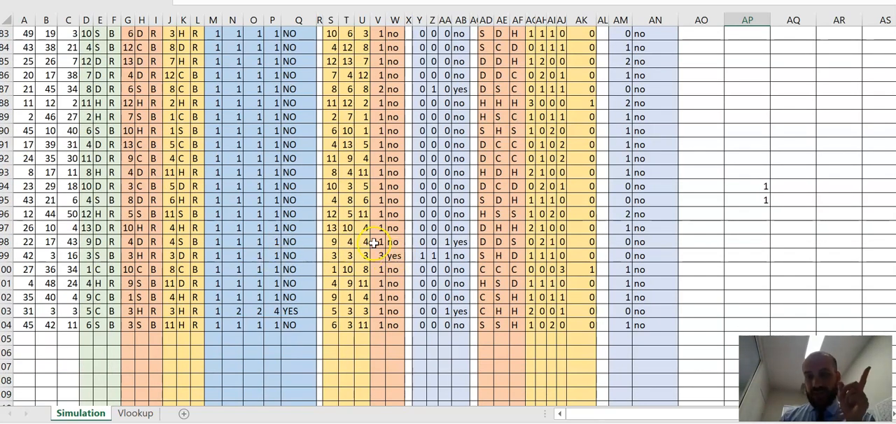
scroll(399, 203, "up", 20)
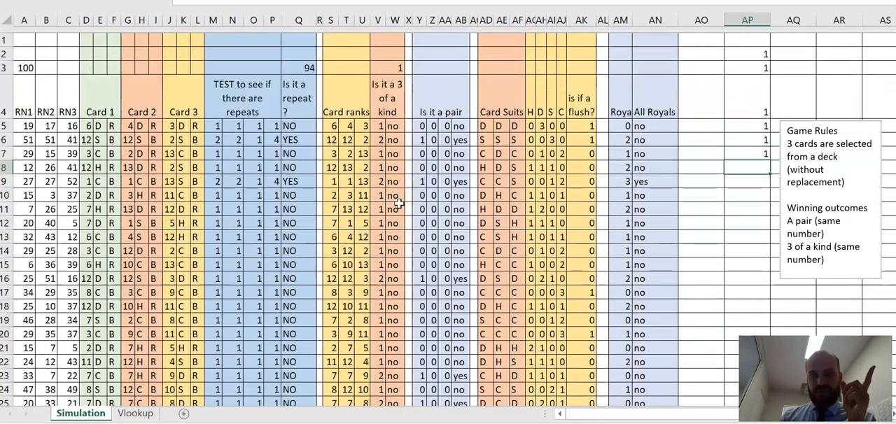
type("1")
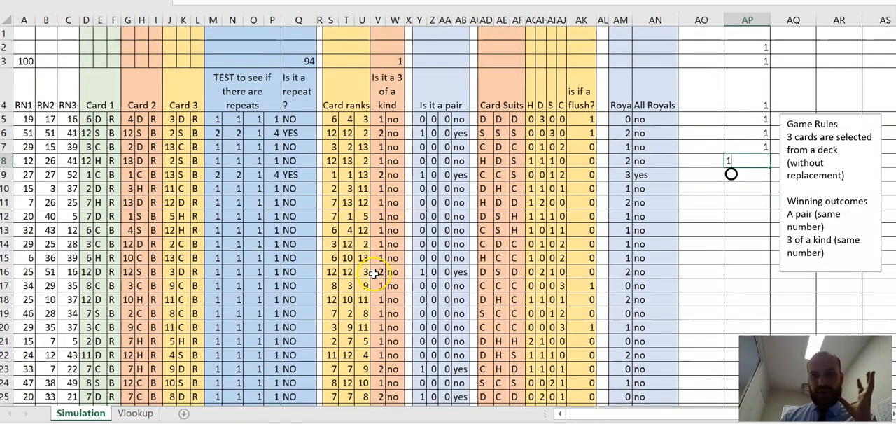
scroll(374, 274, "down", 2)
scroll(374, 274, "up", 2)
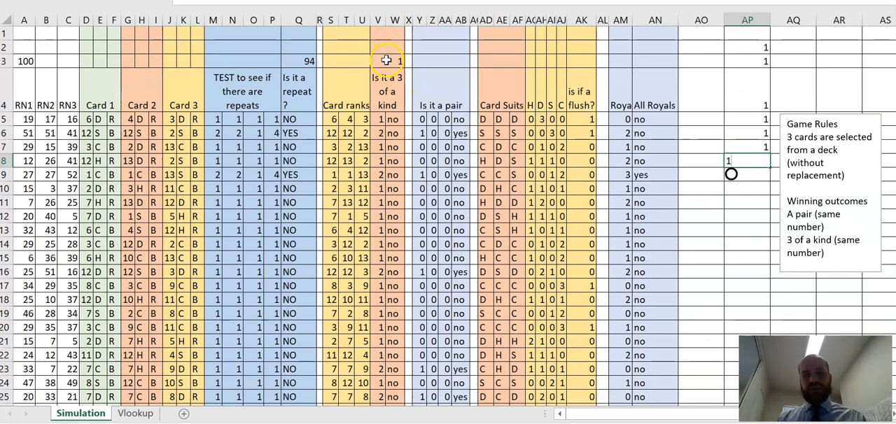
key("Escape")
Step: Copy the three-of-a-kind COUNTIFS formula from W3 into AB3 above the pair column
left_click(389, 61)
left_click(464, 61)
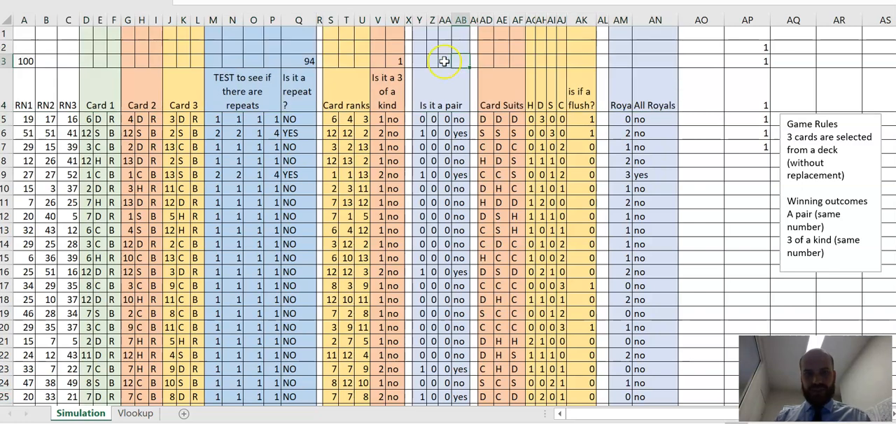
left_click(394, 61)
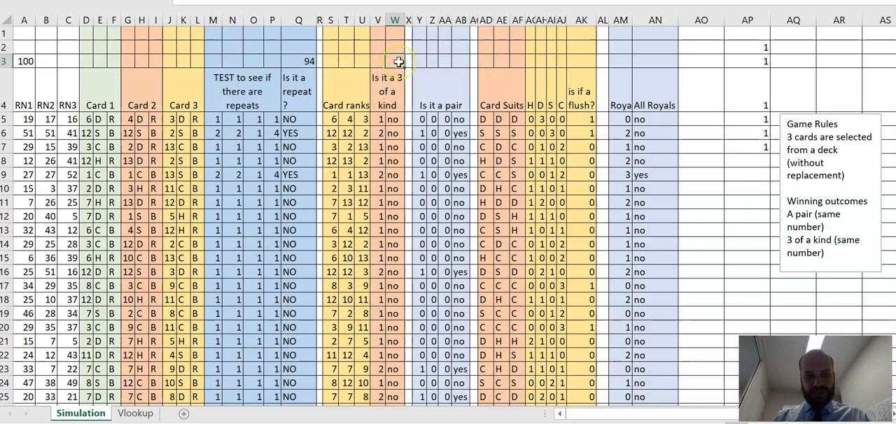
left_click(456, 62)
type("1")
key("Delete")
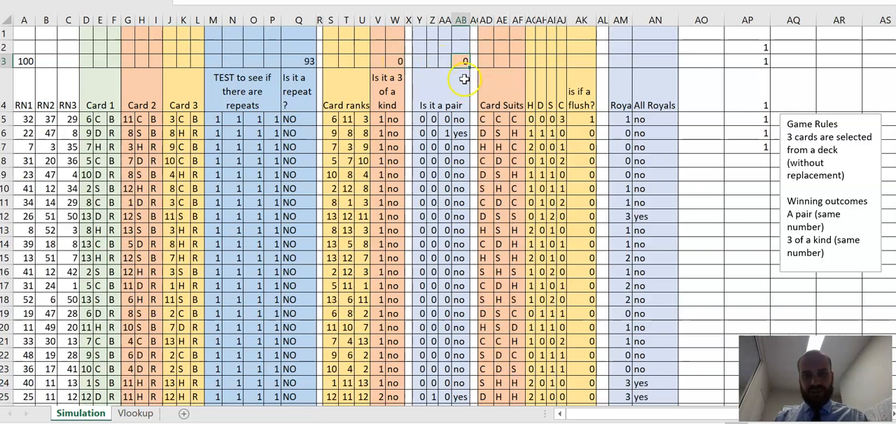
type("0")
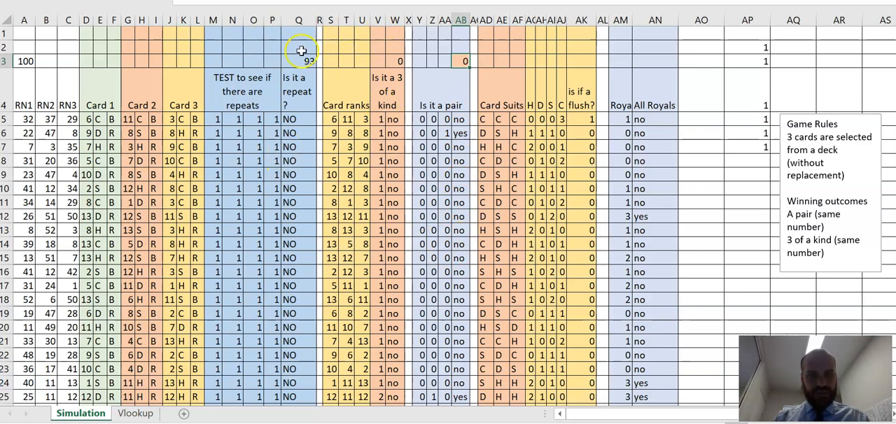
Step: Change the second criteria range of the COUNTIFS formula in AB3 to Q5:Q104 so that only pairs without repeats count
left_click(321, 2)
key("BackSpace")
type("Q5:")
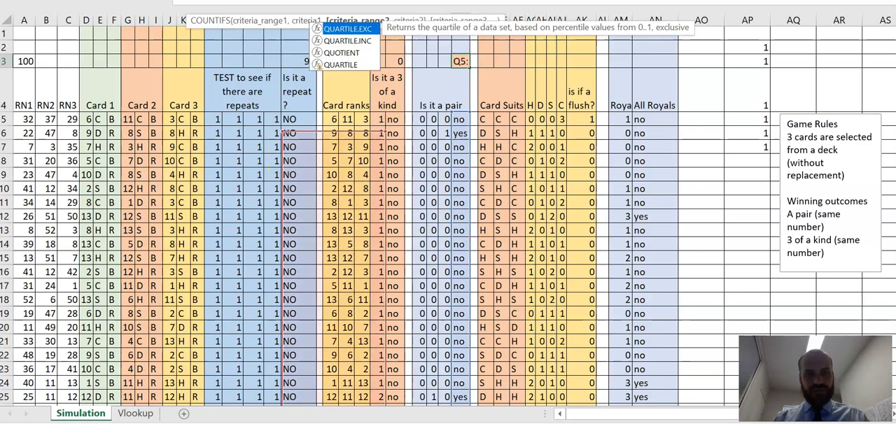
key("Right")
key("Right")
key("Right")
key("BackSpace")
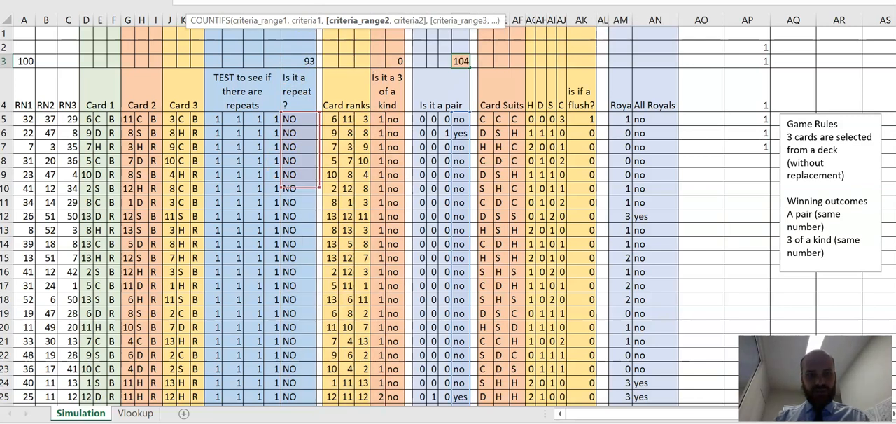
type("Q")
key("Return")
key("Return")
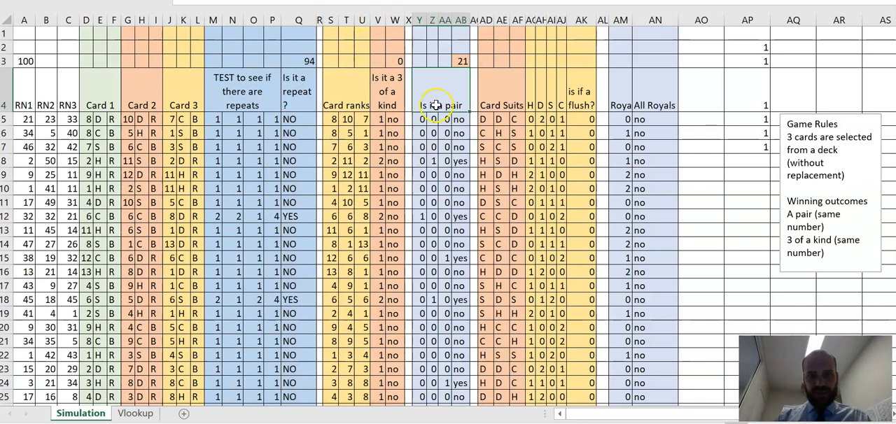
Step: Compare the pair results in AB8 and row 12 with their repeat tests in column Q to check the AB3 count
left_click(463, 64)
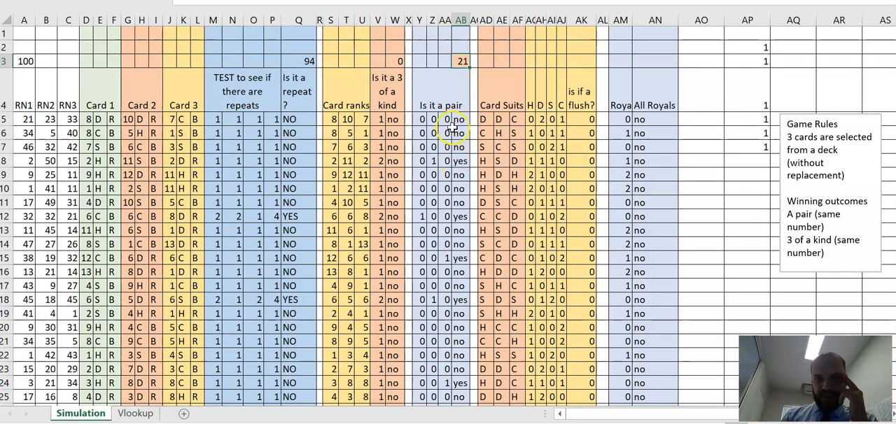
left_click(459, 160)
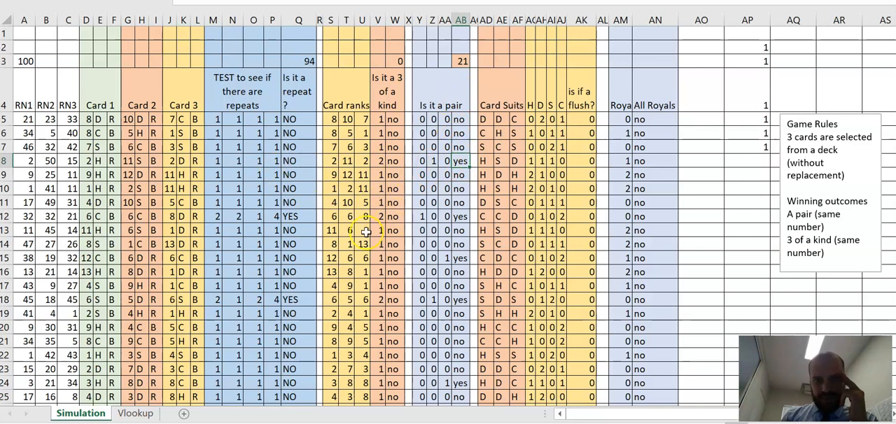
left_click(292, 218)
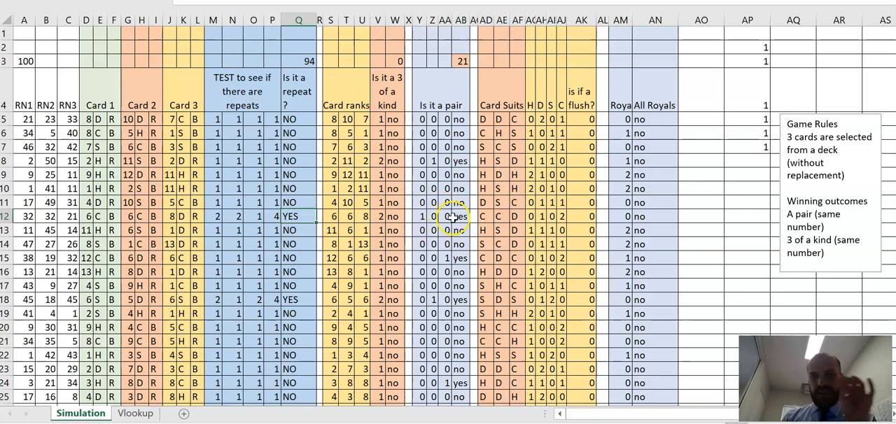
left_click(460, 160)
left_click(301, 161)
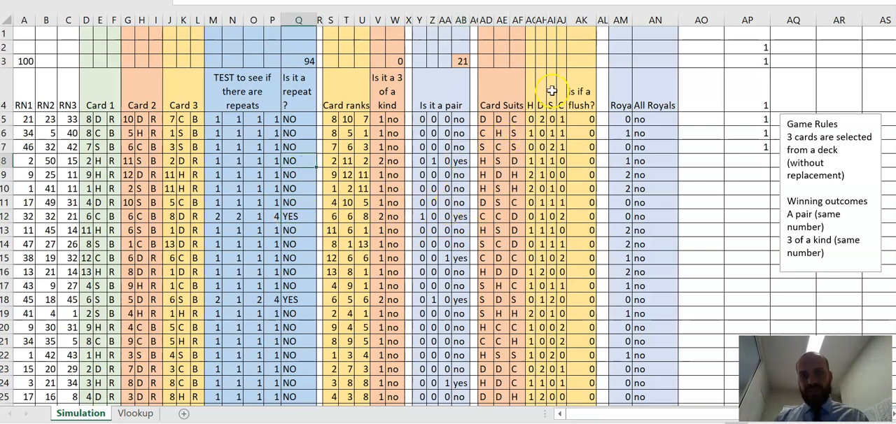
Step: Enter a COUNTIFS formula in AK3 over AK5:AK104 and Q5:Q104 to count flushes in hands without repeats
left_click(575, 59)
type("=countifs(")
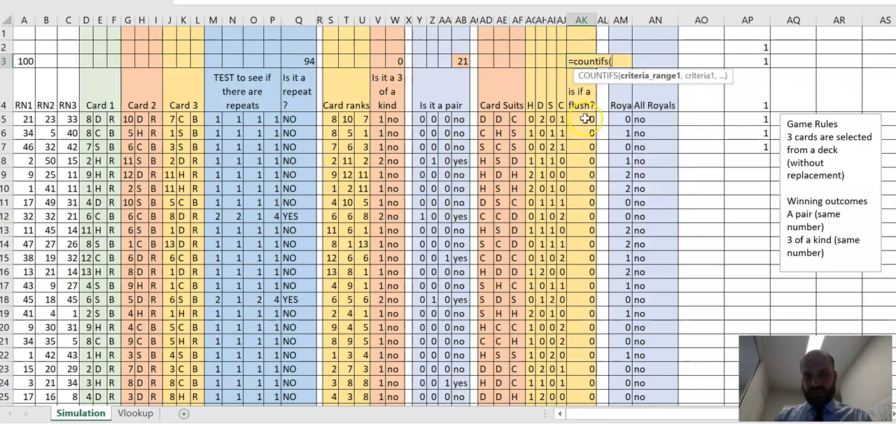
left_click_drag(582, 117, 592, 391)
type(",")
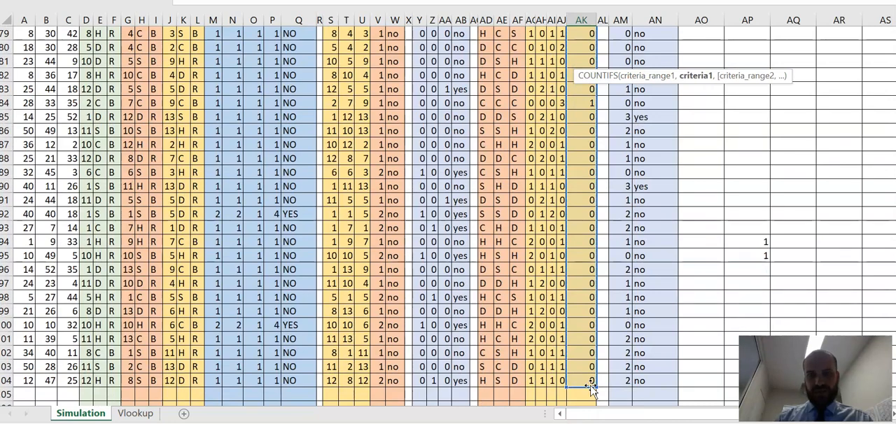
type(",")
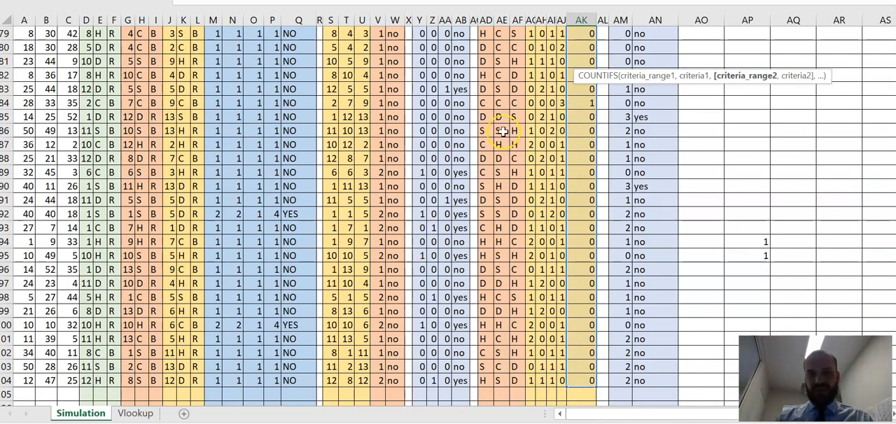
scroll(503, 132, "up", 20)
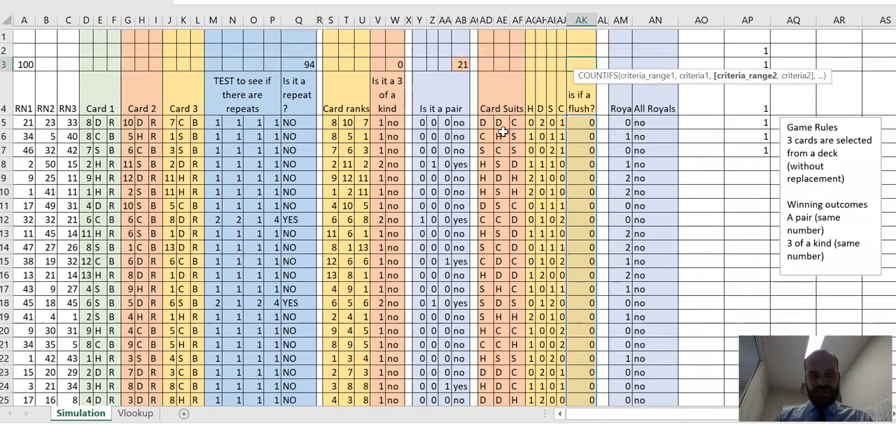
left_click_drag(308, 122, 295, 240)
type(",")
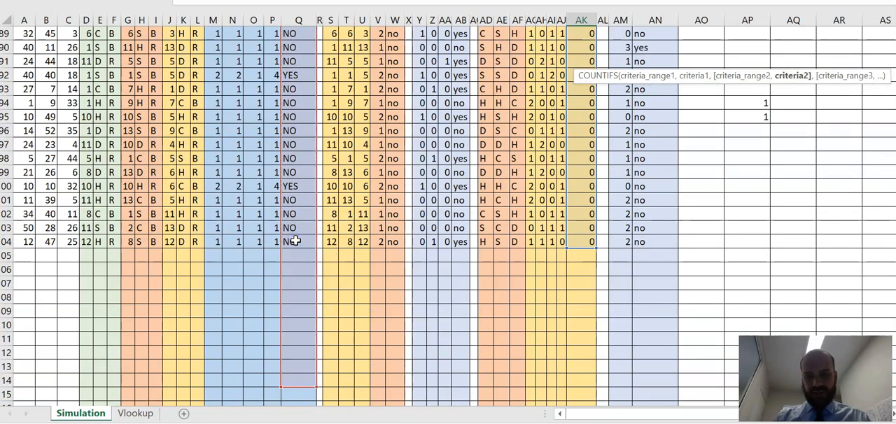
type("\")")
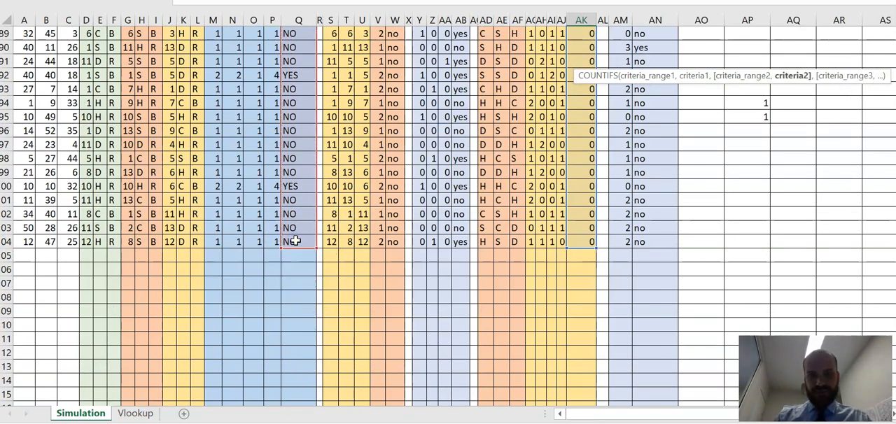
key("Return")
scroll(548, 117, "up", 1)
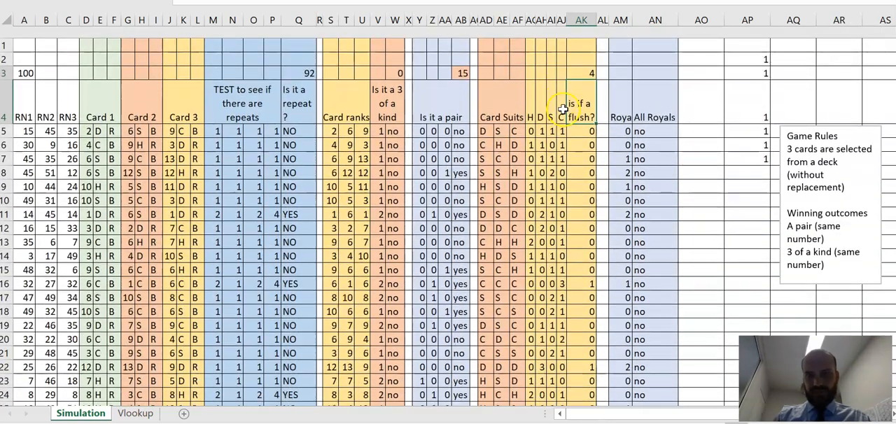
Step: Enter a COUNTIFS formula in AN3 over AN5:AN104 and Q5:Q104 to count all-royal hands without repeats
left_click(636, 63)
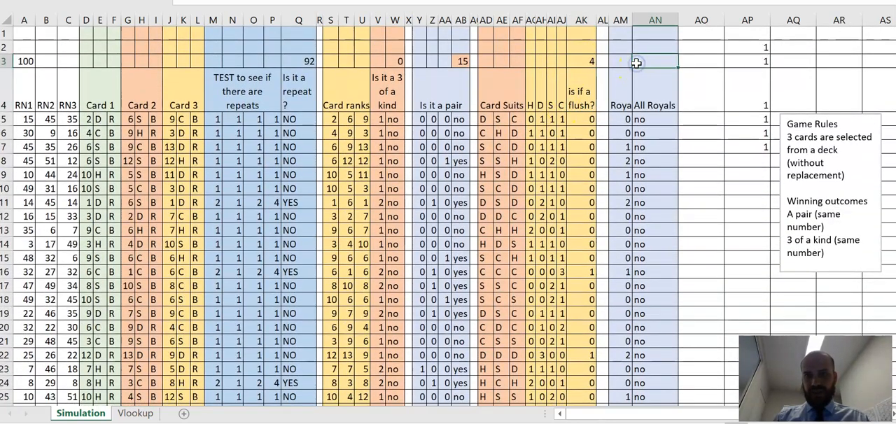
type("=counti")
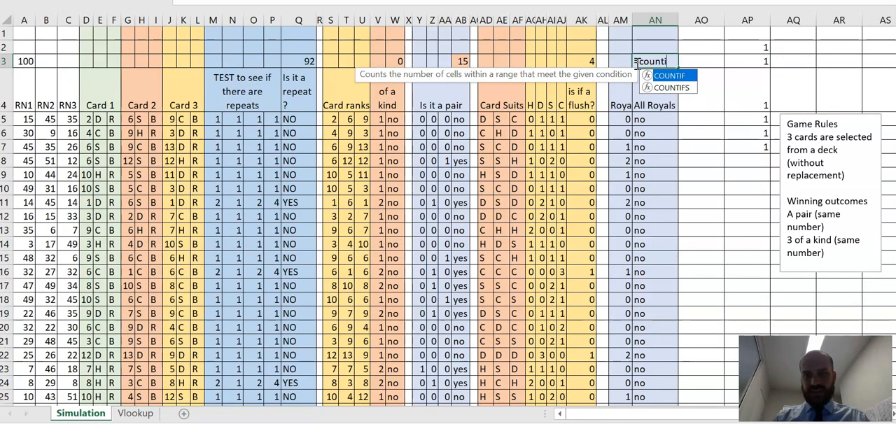
type("fs(")
left_click_drag(645, 117, 655, 389)
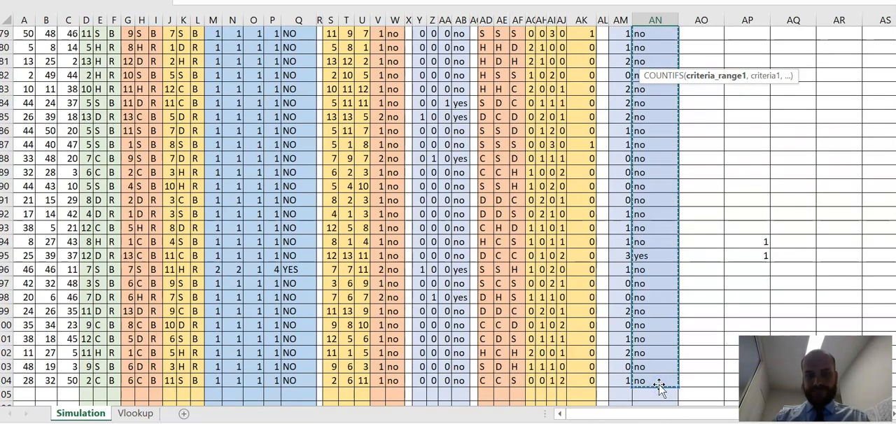
type(",")
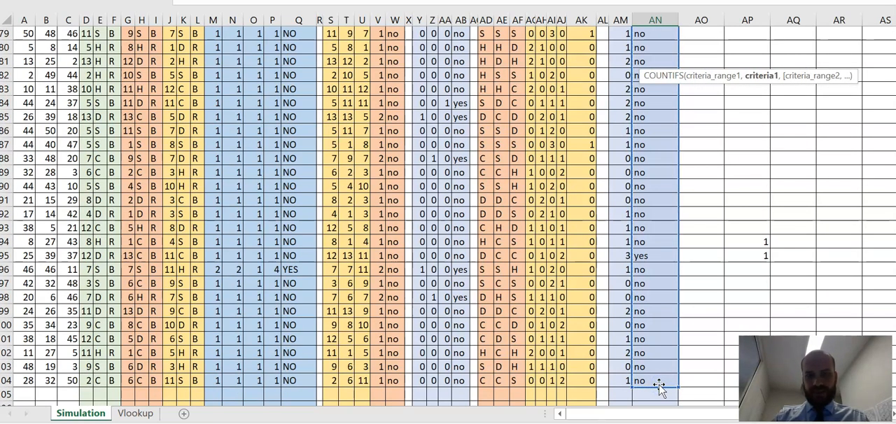
type(",")
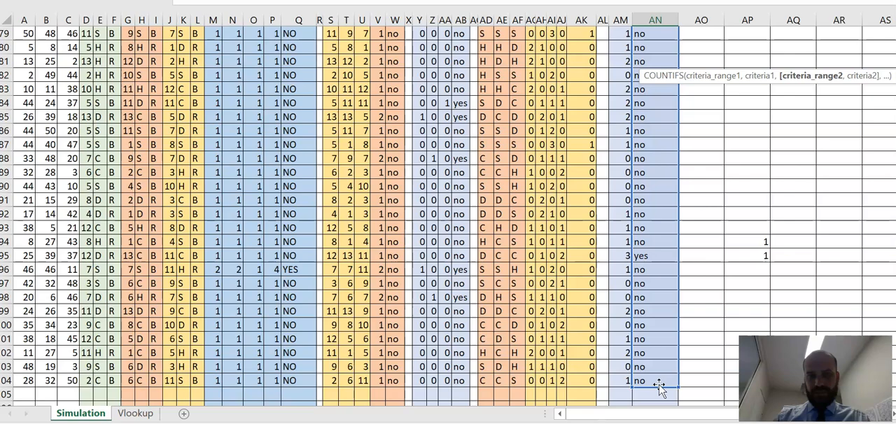
scroll(372, 358, "up", 20)
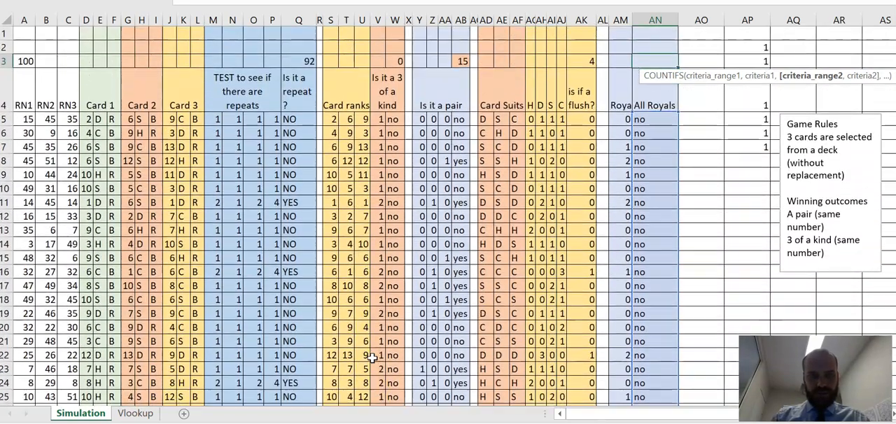
left_click_drag(301, 119, 302, 381)
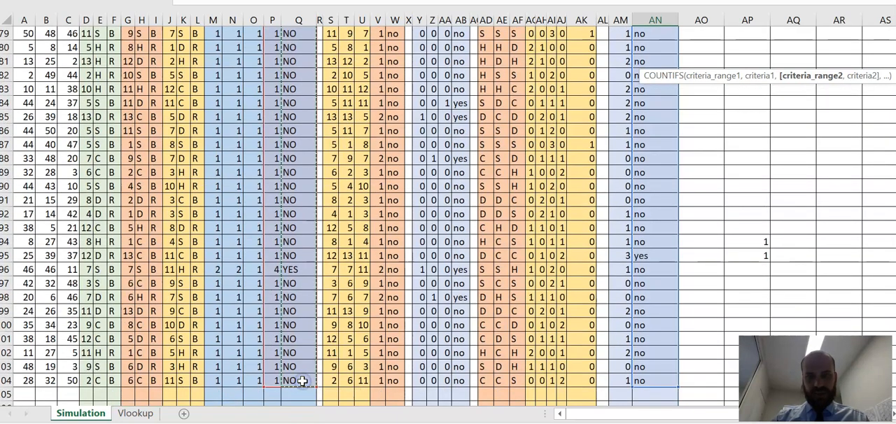
type(",")
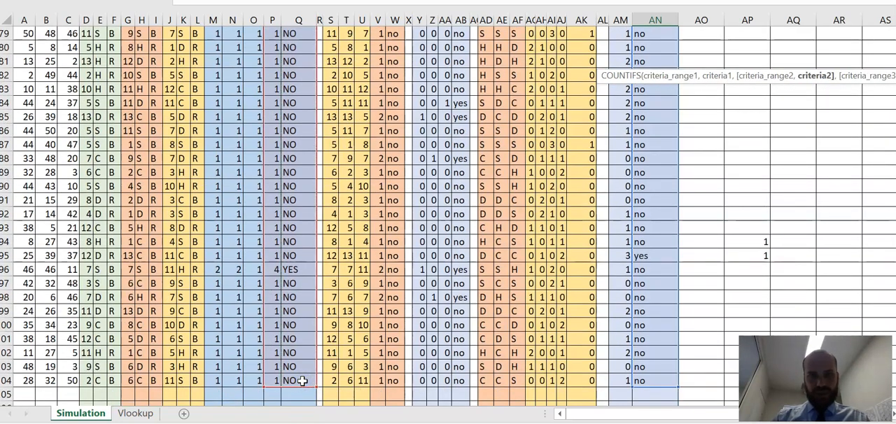
type(")")
key("Return")
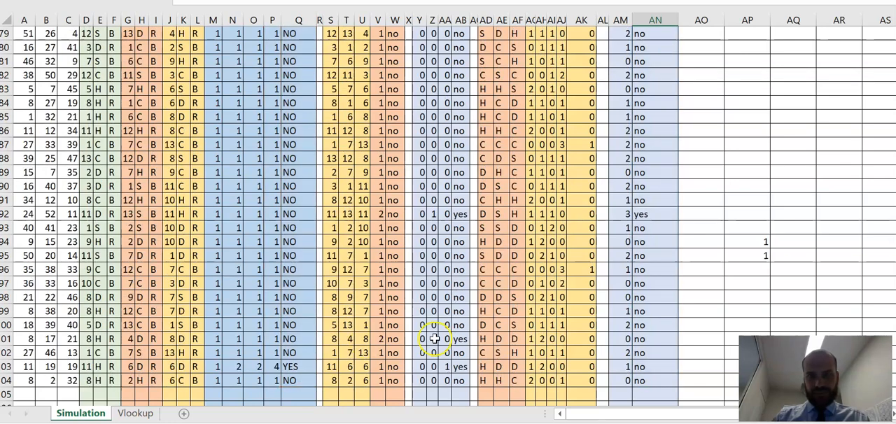
scroll(648, 277, "up", 1)
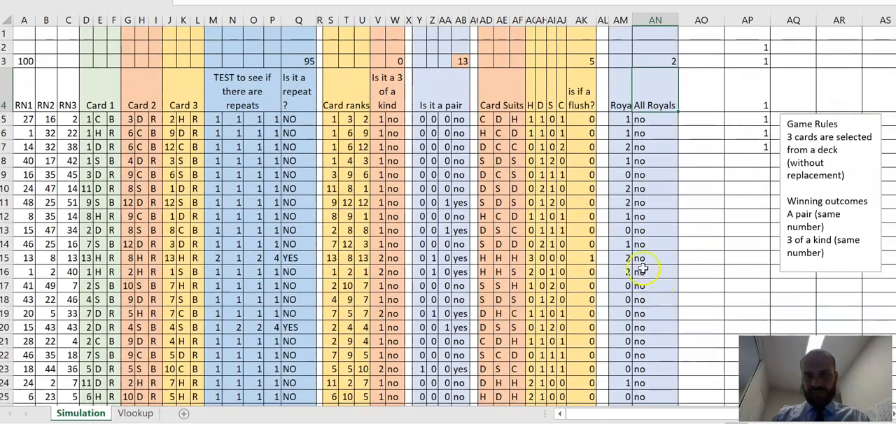
Step: Review the row 3 counts for three of a kind, pairs, flushes and all royals in turn
left_click(651, 61)
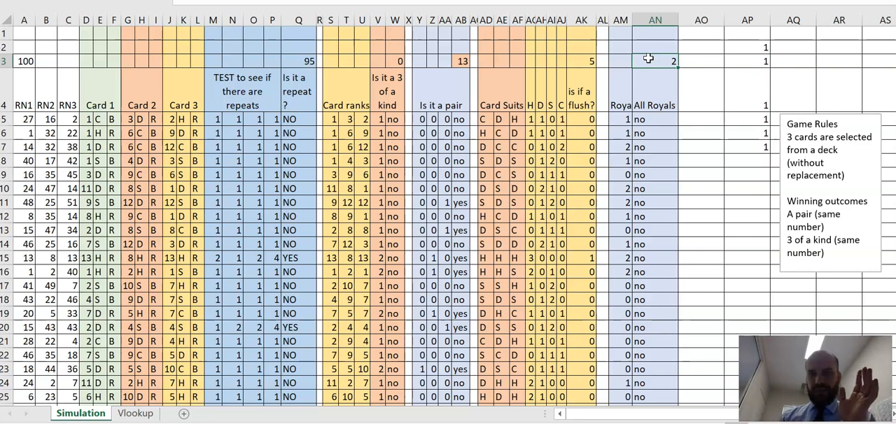
left_click(395, 59)
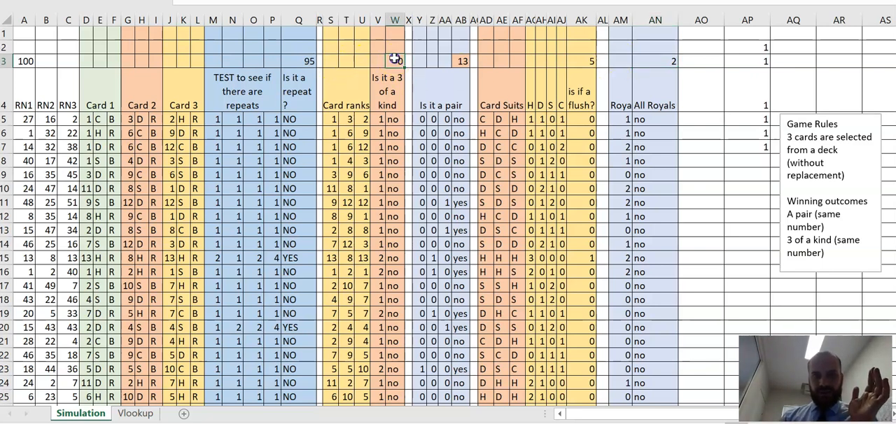
left_click(463, 60)
left_click(580, 61)
left_click(661, 61)
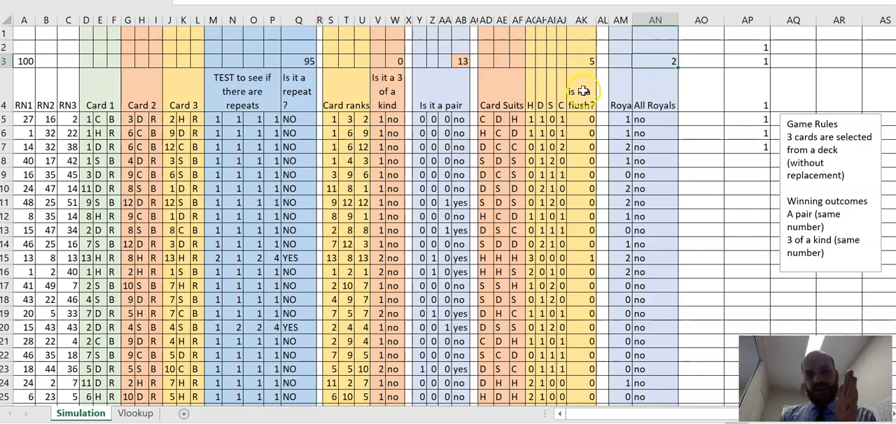
Step: Compare the pair count in AB3 with the flush and all-royals counts in AK3 and AN3
left_click(453, 104)
left_click(462, 58)
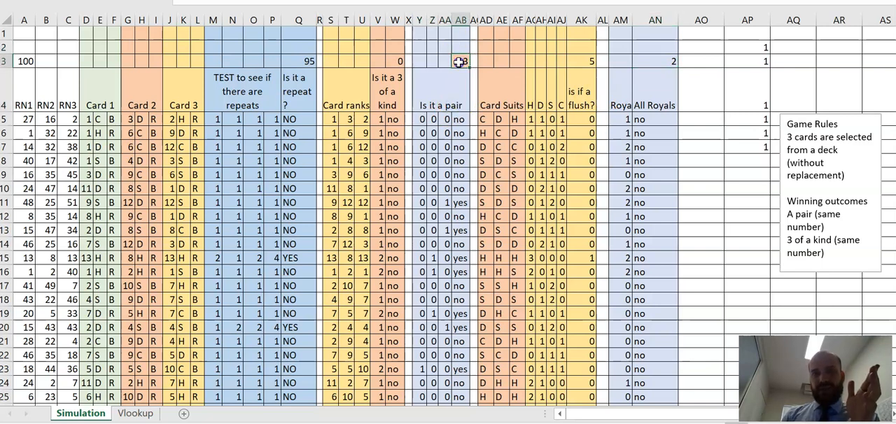
left_click(579, 93)
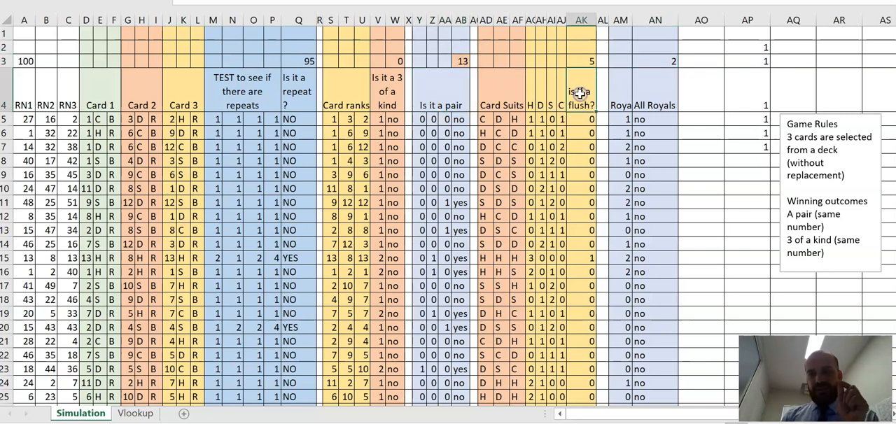
left_click(459, 107)
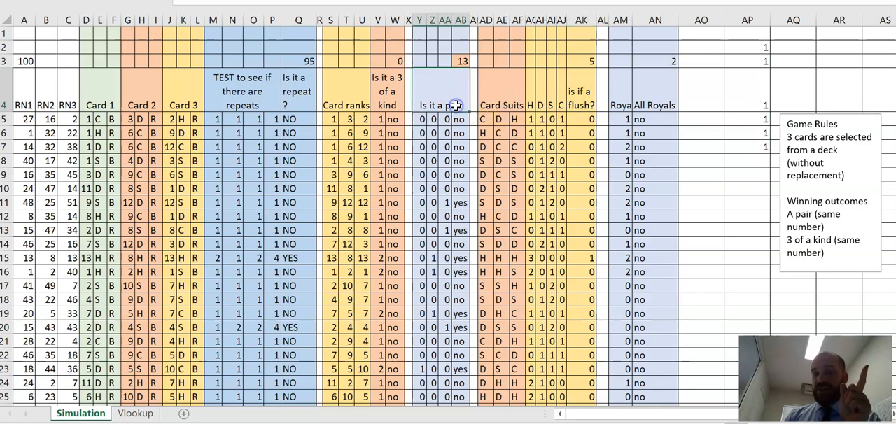
left_click(461, 61)
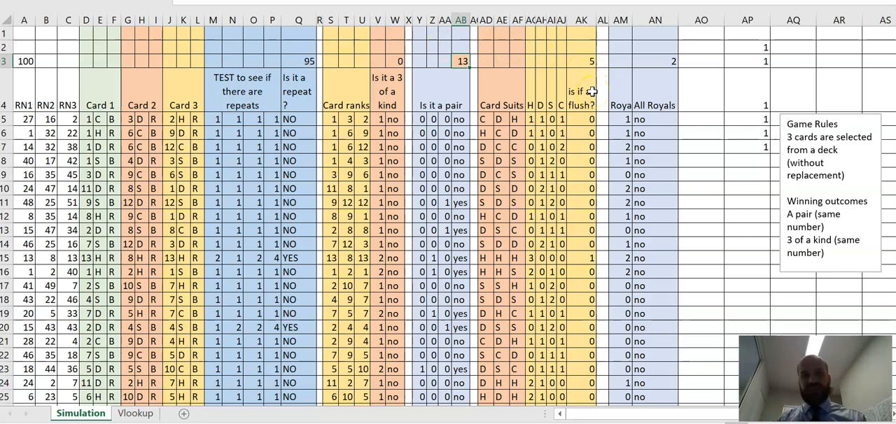
left_click(656, 66)
left_click(575, 63)
left_click(658, 61)
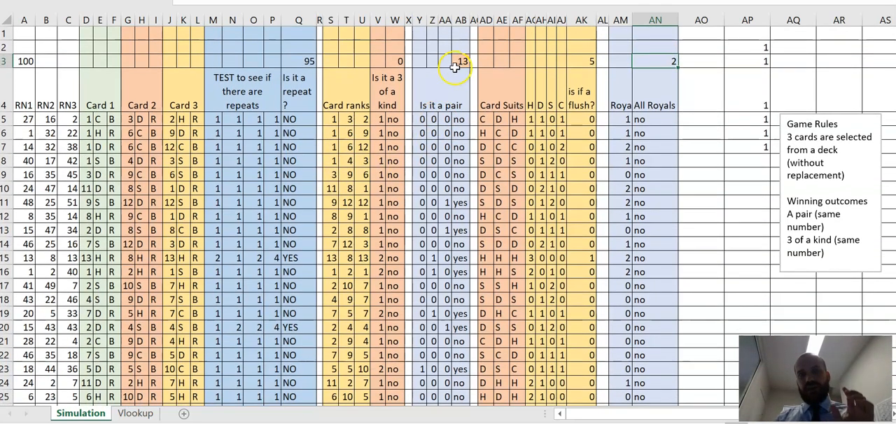
left_click(459, 61)
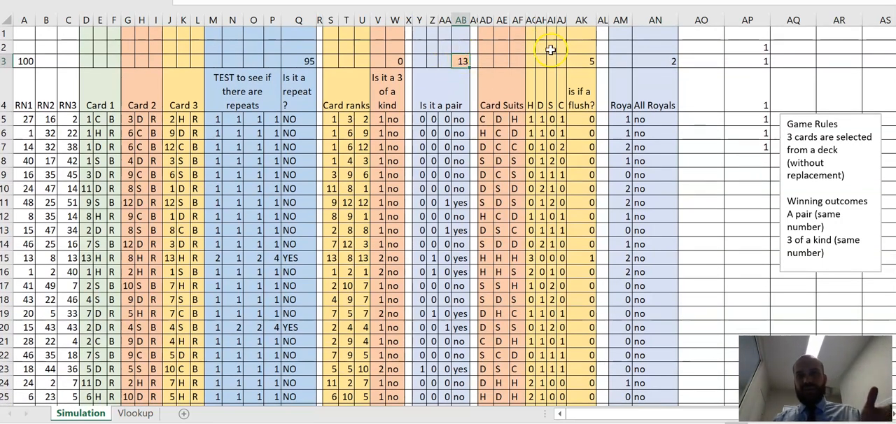
left_click(592, 61)
left_click(502, 63)
left_click(457, 65)
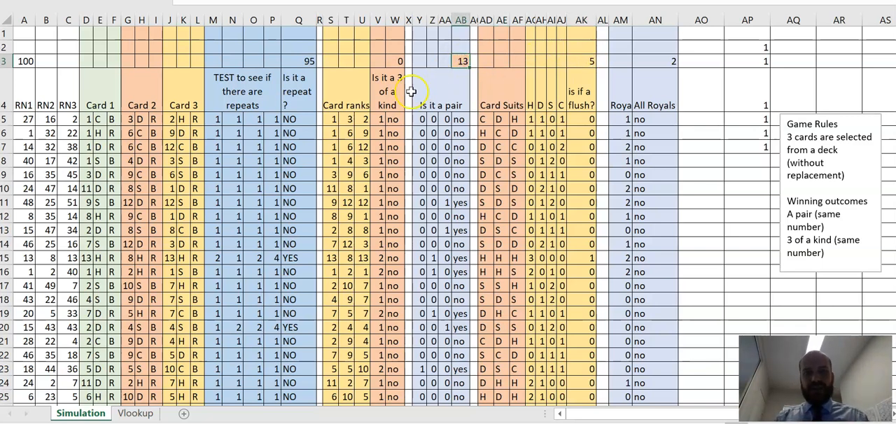
left_click(392, 56)
Step: Enter =AB3/Q3 in AB2 for the pair probability and widen column AB to show its decimals
left_click(460, 47)
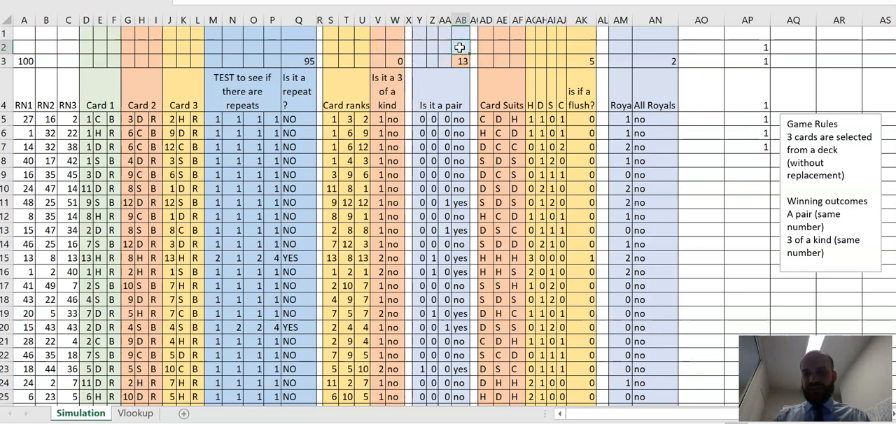
type("/")
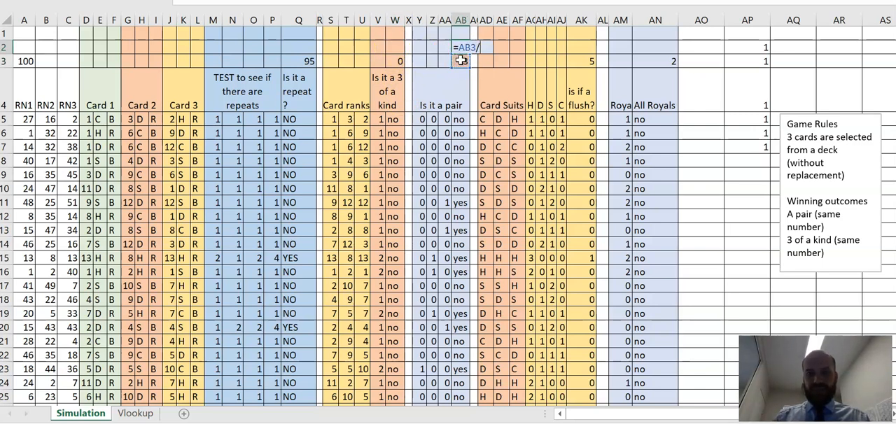
left_click(302, 60)
key("Return")
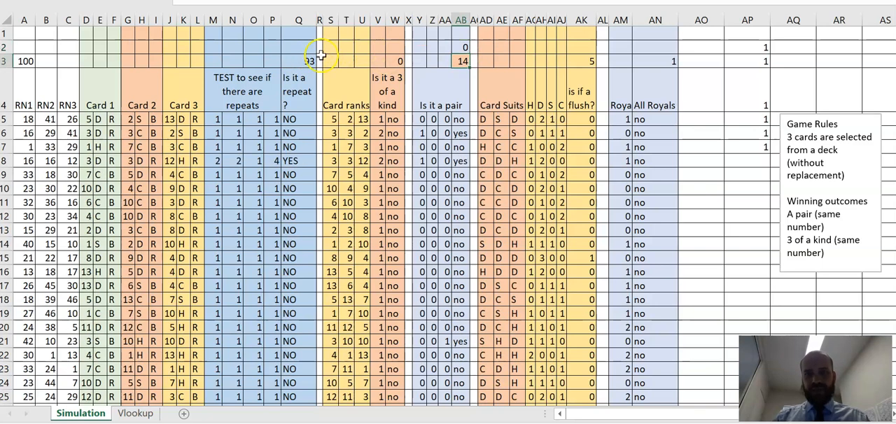
left_click(459, 47)
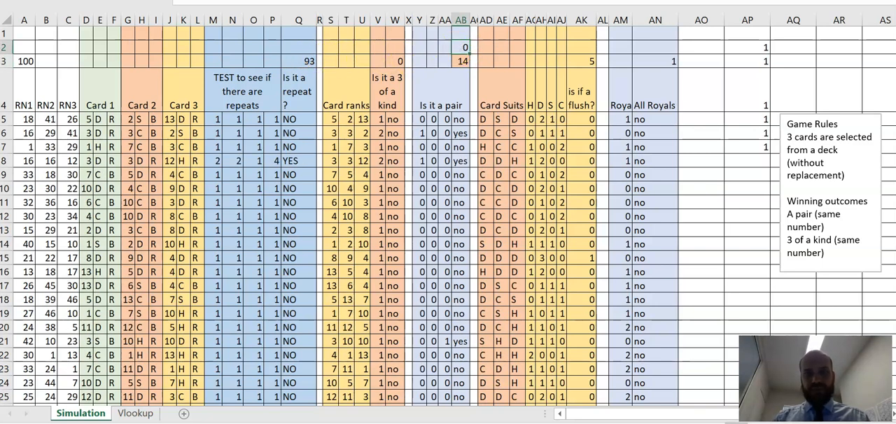
left_click_drag(469, 16, 486, 17)
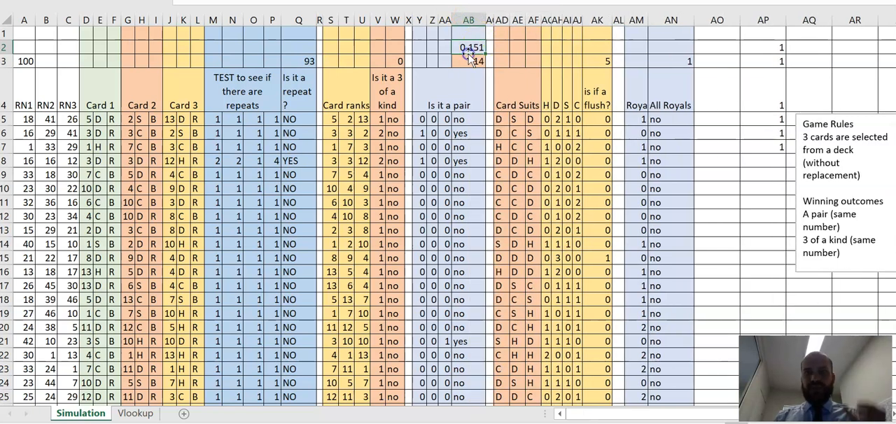
Step: Calculate the flush probability in AK2 with the formula =AK3/Q3
left_click(601, 50)
type("=")
left_click(599, 61)
type("/")
left_click(308, 63)
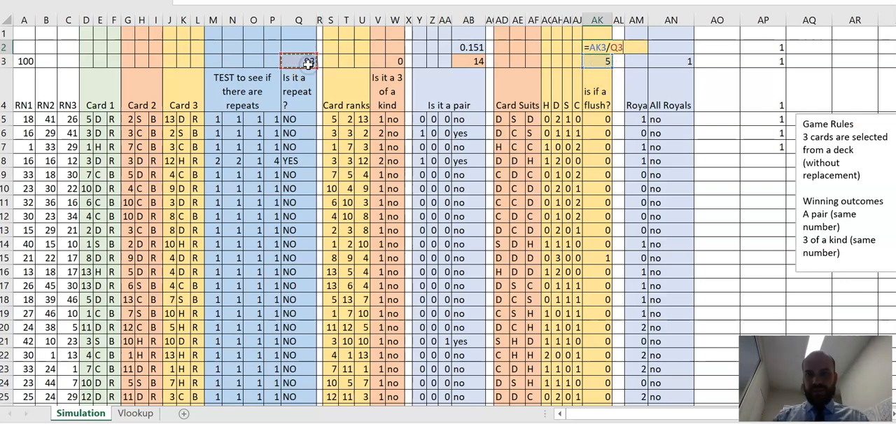
key("Return")
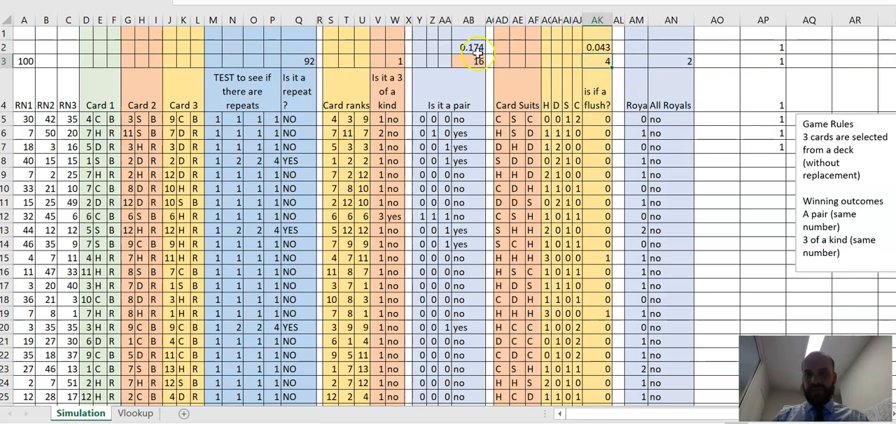
Step: Calculate the all-royals probability in AN2 with the formula =AN3/Q3
left_click(680, 48)
type("=")
left_click(679, 62)
type("/")
left_click(298, 61)
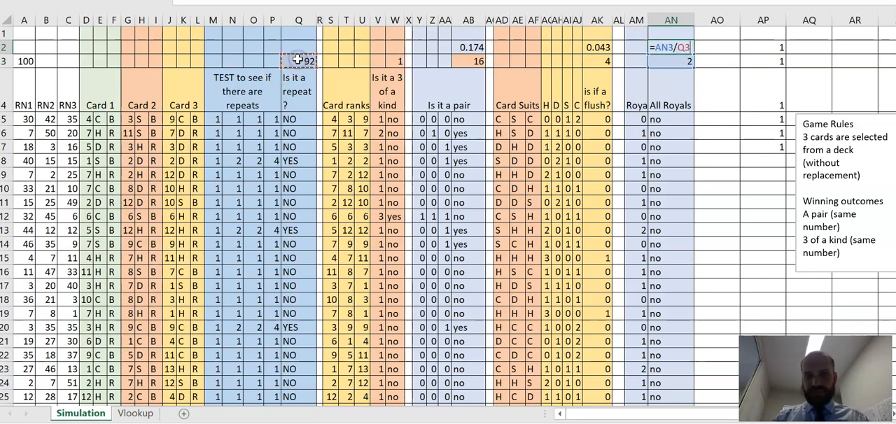
key("Return")
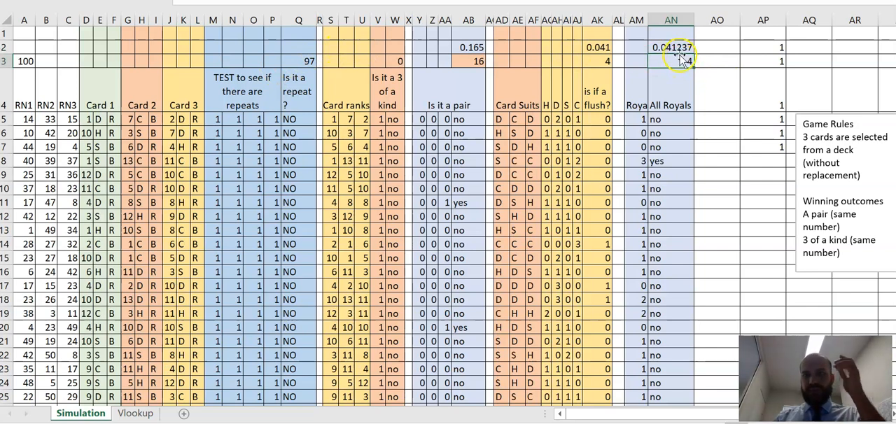
Step: Enter =W3/Q3 in W2 for the three-of-a-kind probability and widen column W to show its decimals
left_click(752, 163)
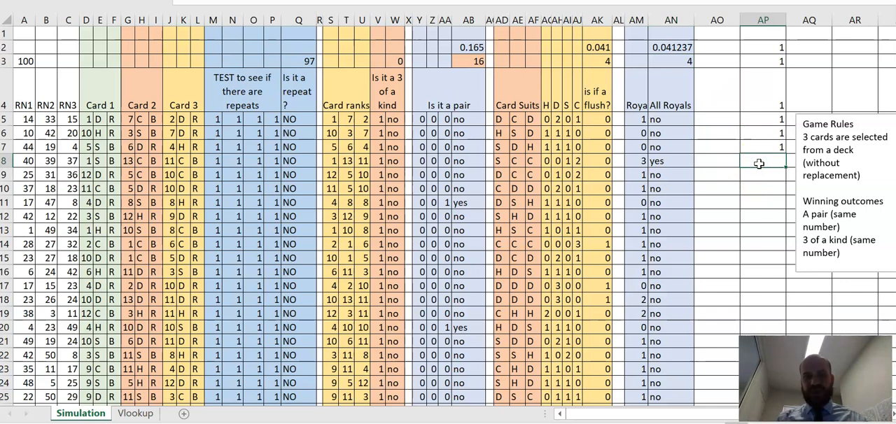
left_click(395, 44)
type("=")
left_click(395, 61)
type("/")
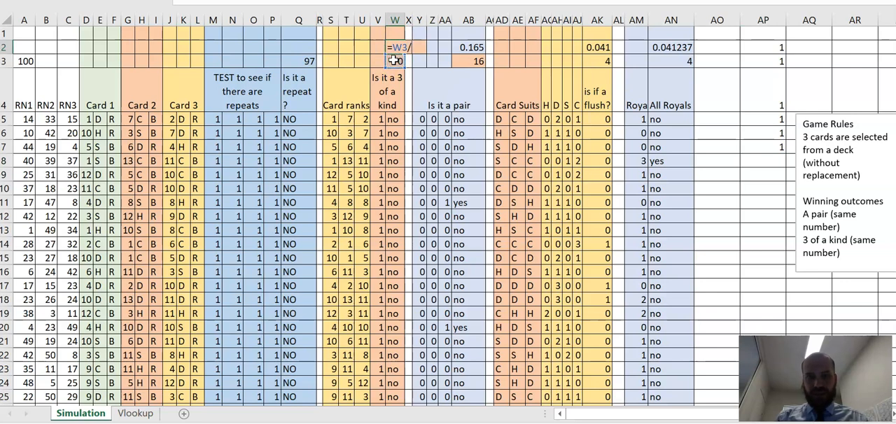
left_click(299, 62)
key("Return")
left_click_drag(402, 16, 421, 15)
left_click(405, 44)
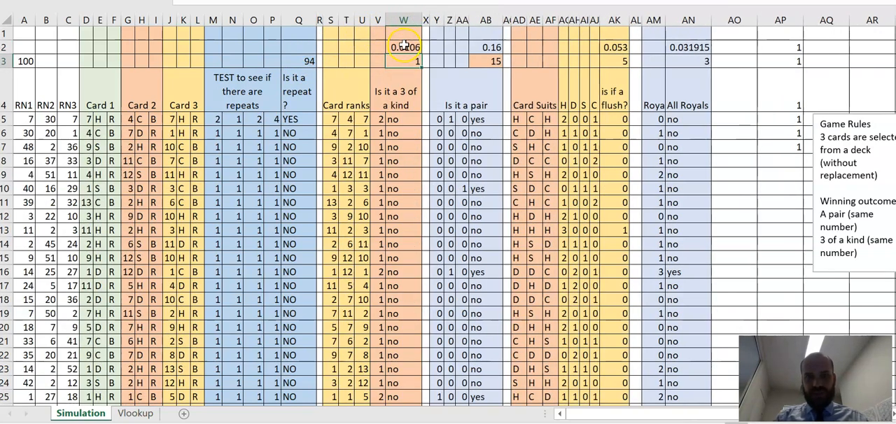
Step: Enter 1 in each cell from AP8 to AP12 to recalculate the random hands repeatedly
left_click(764, 157)
type("1")
key("Return")
key("Return")
type("1")
key("Return")
type("1")
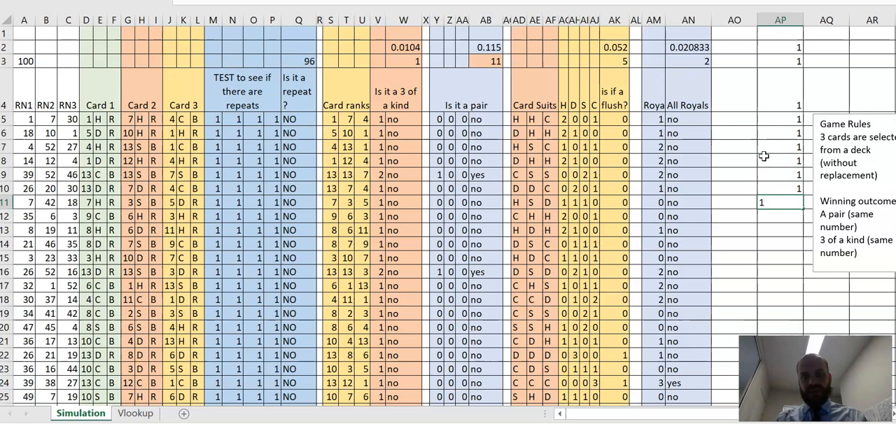
key("Return")
key("Return")
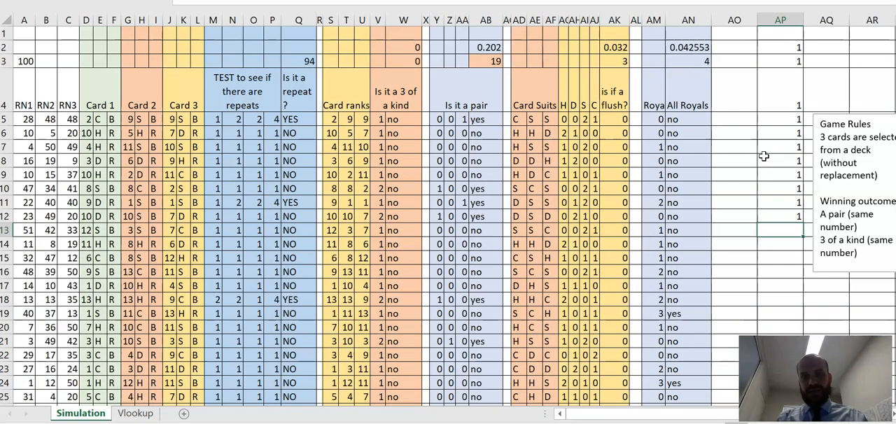
Step: Clear the filler values from AP2:AQ14 and recalculate the hands once more by clearing the blank cell W1
left_click_drag(780, 46, 808, 240)
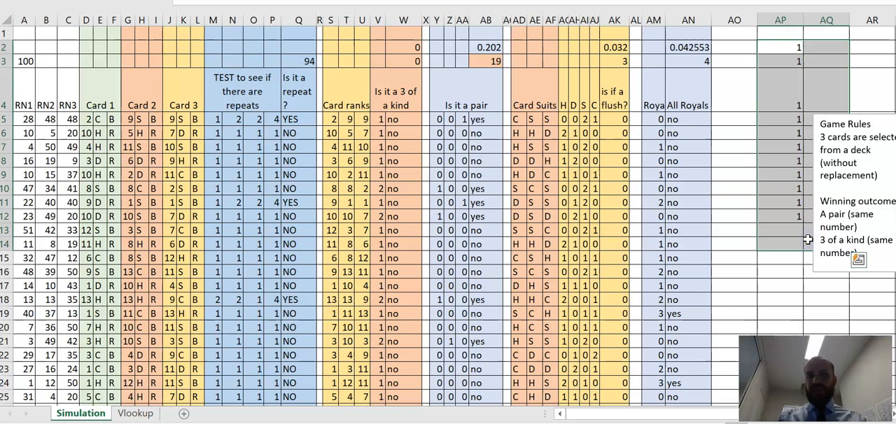
key("Delete")
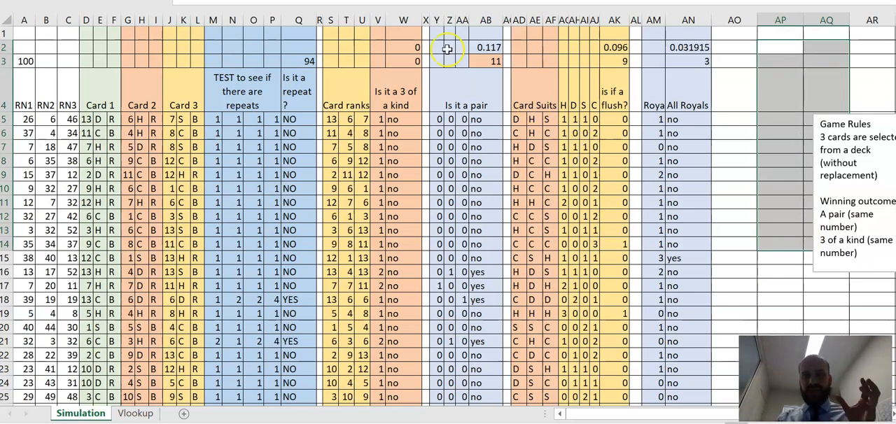
left_click(447, 49)
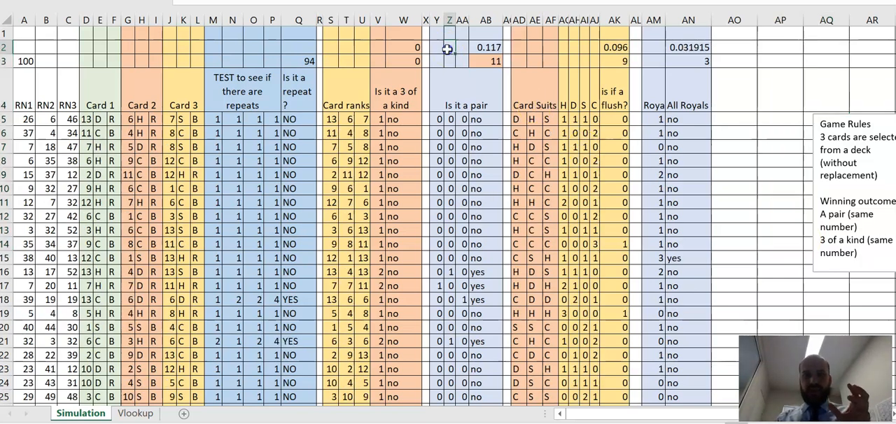
left_click(404, 36)
key("Delete")
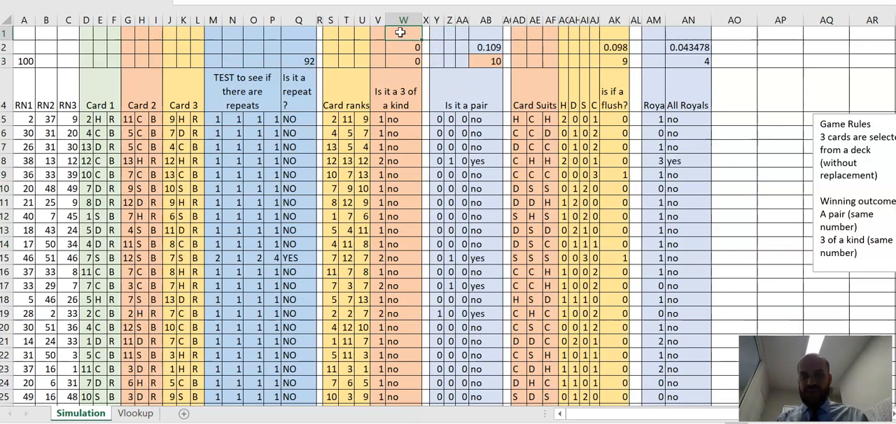
Step: Review the three-of-a-kind probability in W2 and the pair count in AB3
left_click(404, 44)
left_click(403, 35)
left_click(411, 47)
left_click(402, 34)
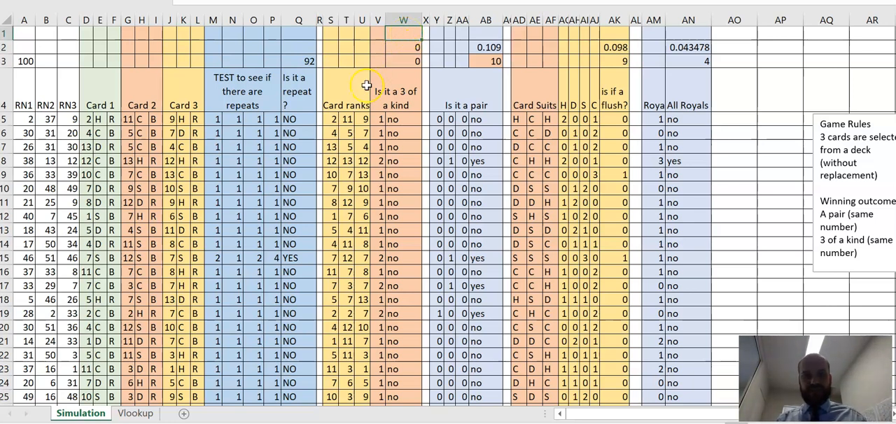
scroll(201, 295, "up", 2)
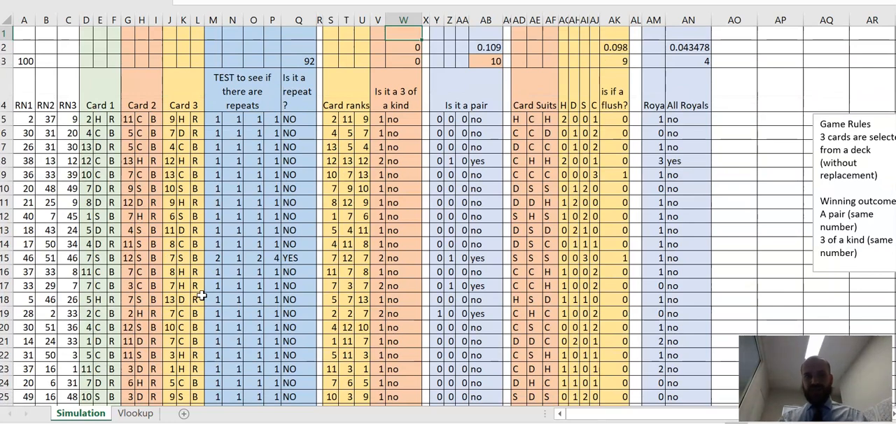
left_click(488, 62)
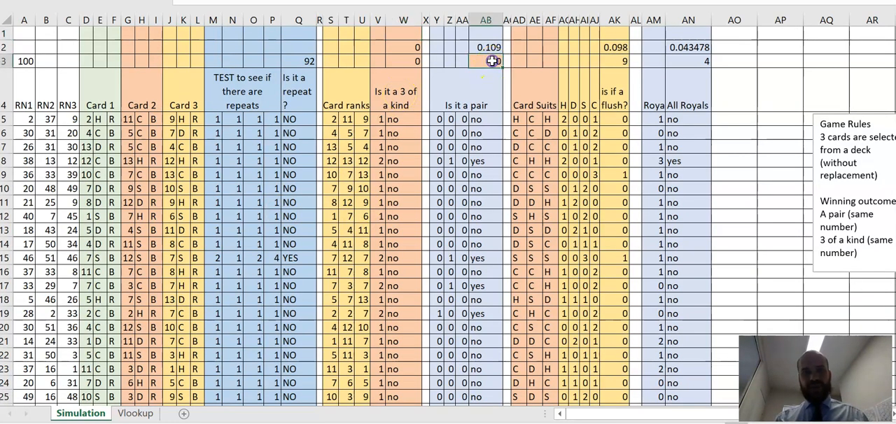